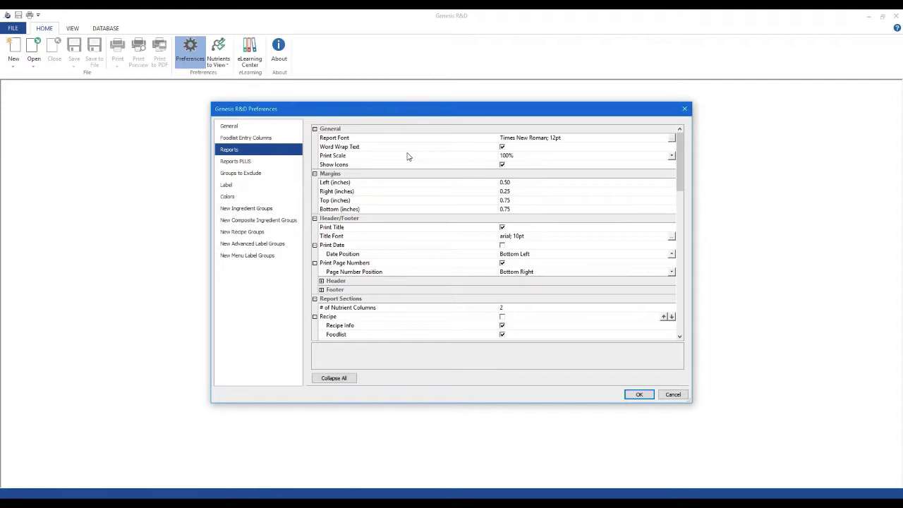
# Check the available Print Scale options in the report preferences and close the preferences without saving.
pyautogui.click(671, 156)
pyautogui.click(671, 156)
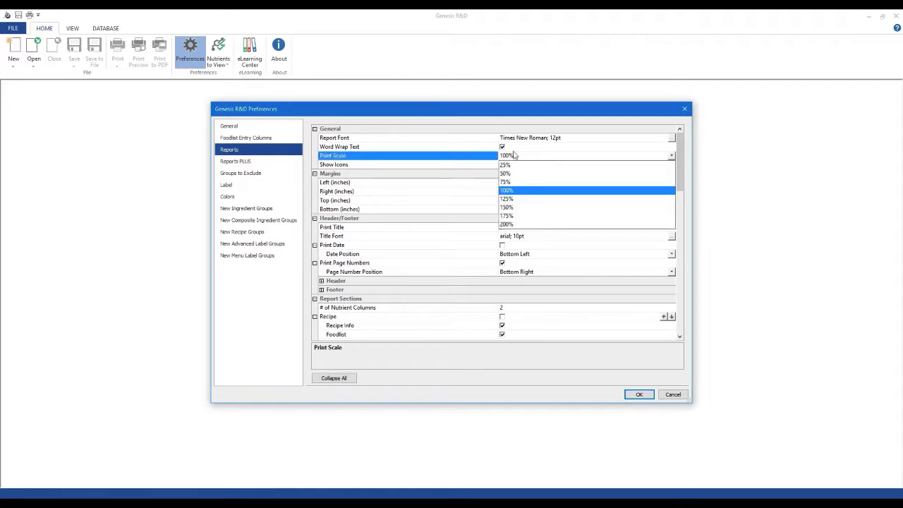
pyautogui.click(673, 159)
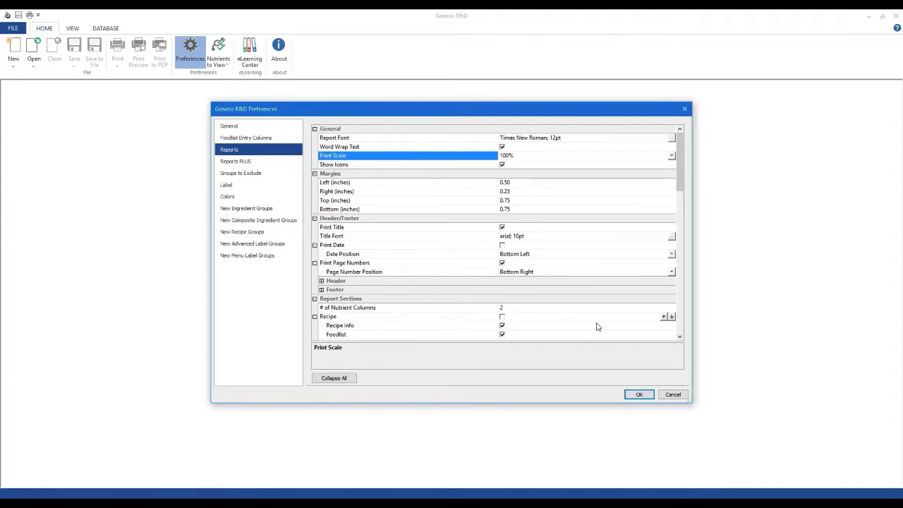
pyautogui.click(672, 394)
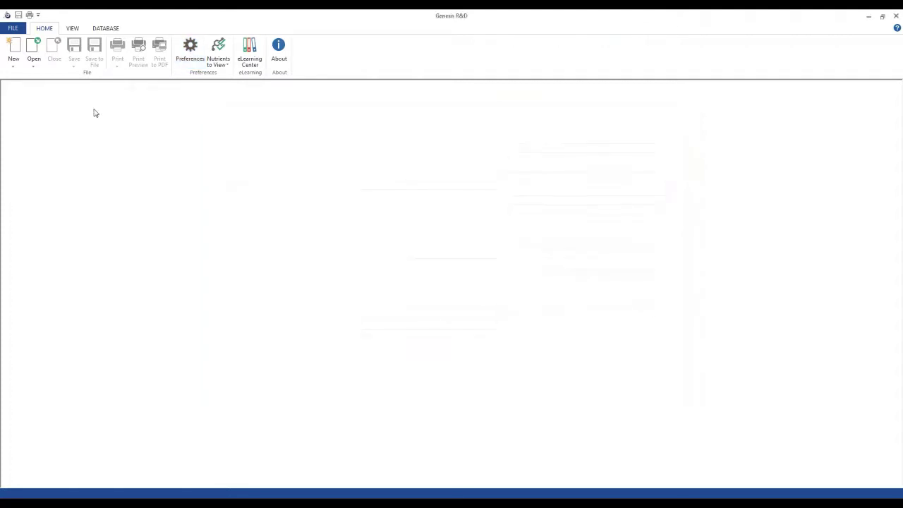
# Open the saved recipe "Webinar - Barley Chopped Salad".
pyautogui.click(33, 63)
pyautogui.click(41, 77)
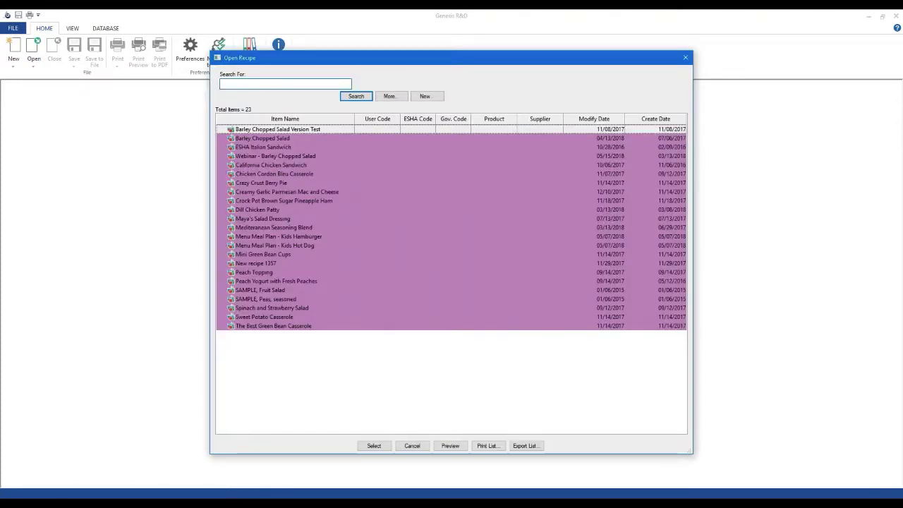
pyautogui.click(254, 155)
pyautogui.doubleClick(254, 155)
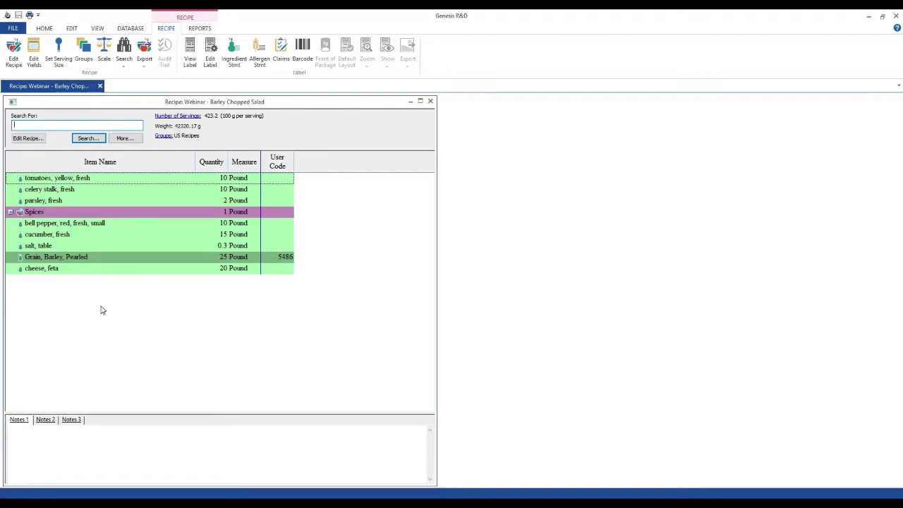
# Look at the Show Icons setting in the report preferences and close them without saving.
pyautogui.click(44, 28)
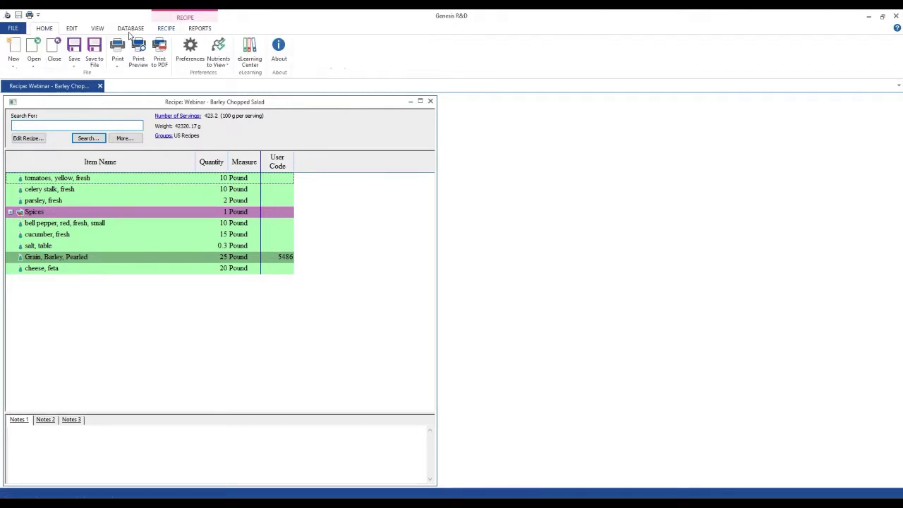
pyautogui.click(191, 53)
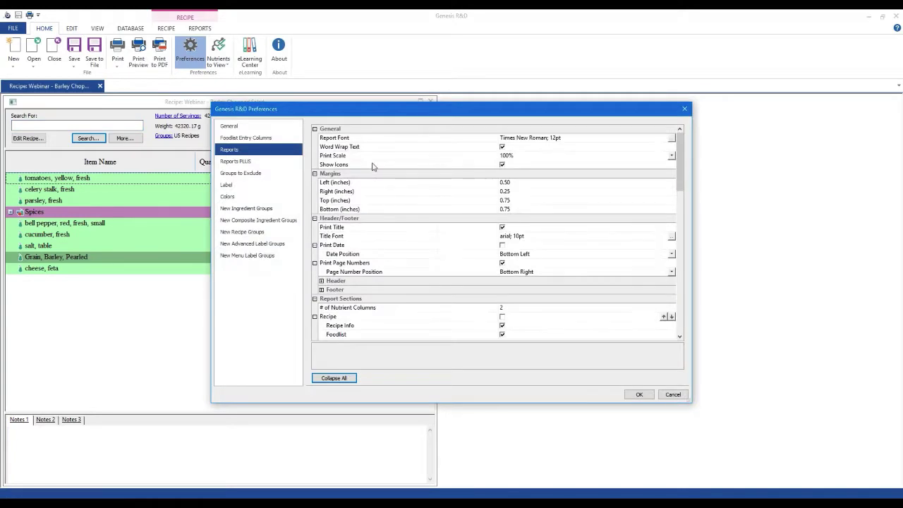
pyautogui.click(345, 165)
pyautogui.click(670, 394)
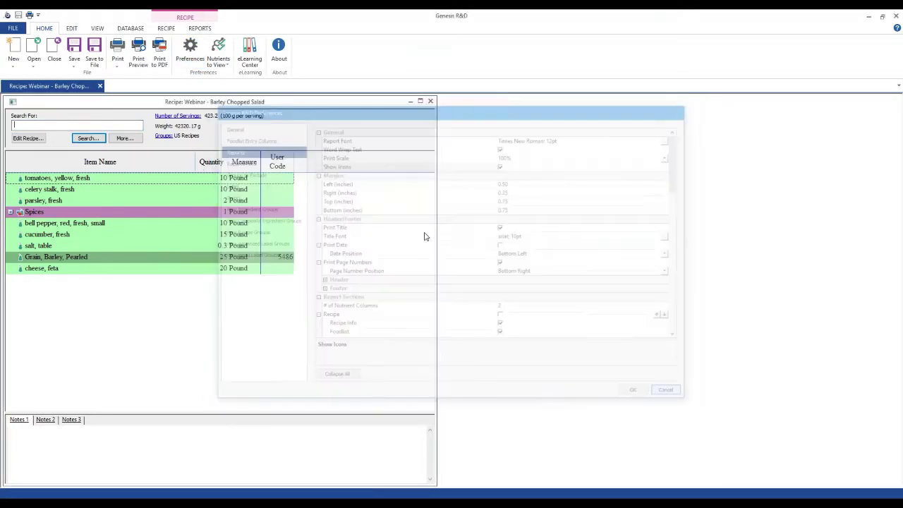
# Open the recipe's Spreadsheet report and turn off Show Icons in the report preferences.
pyautogui.click(199, 28)
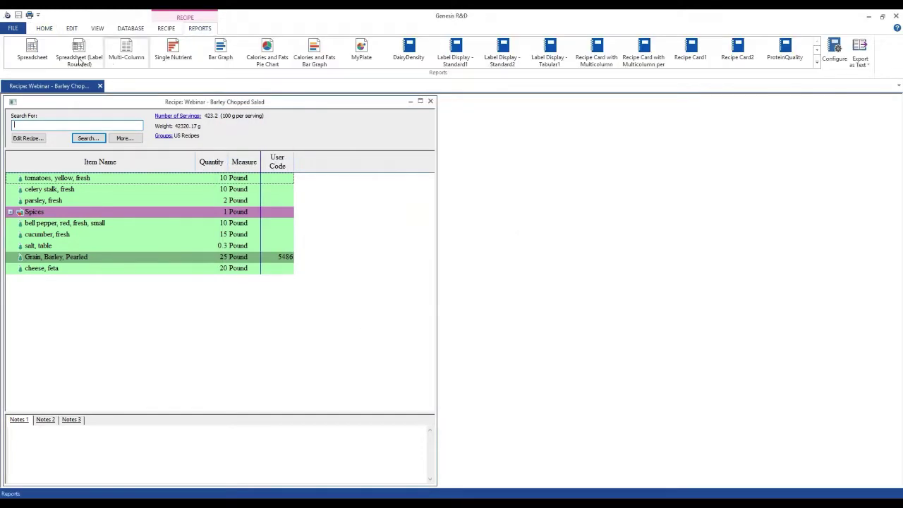
pyautogui.click(33, 51)
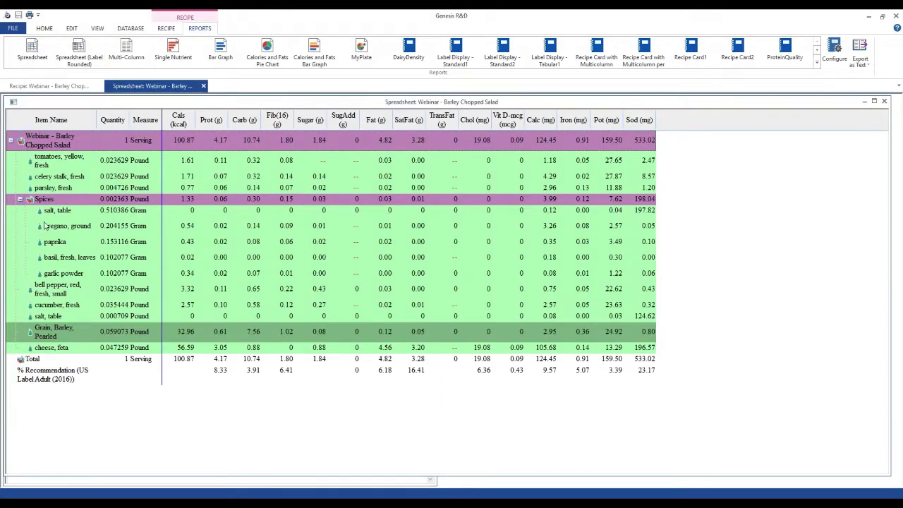
pyautogui.click(44, 28)
pyautogui.click(191, 51)
pyautogui.click(502, 166)
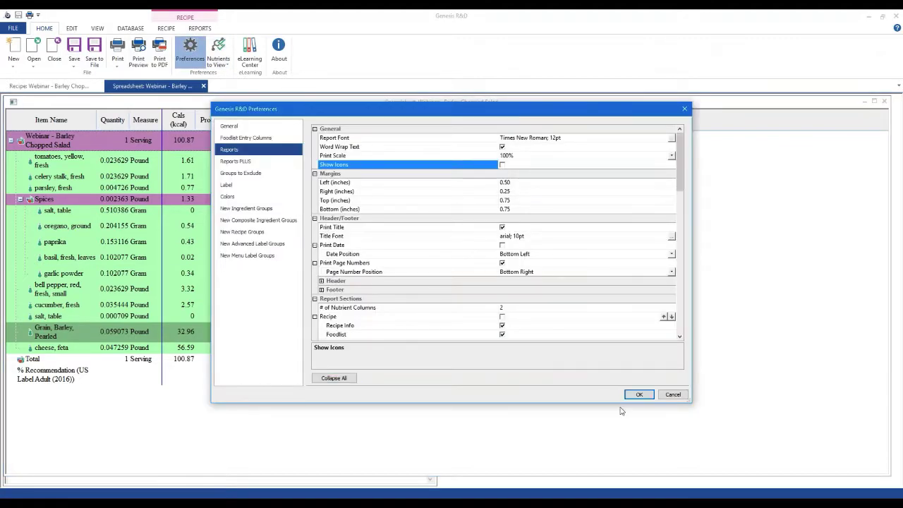
pyautogui.click(638, 394)
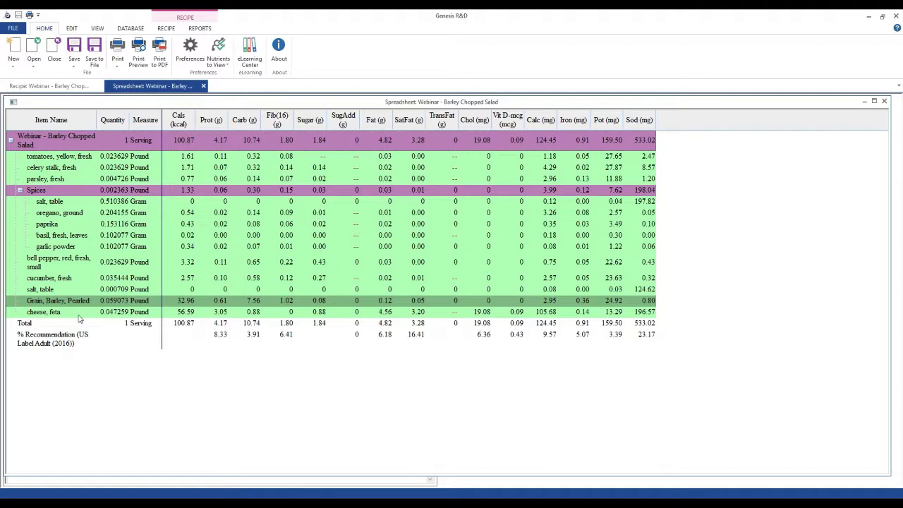
# Try turning Show Icons back on and inspect the header image file path, discarding the preference changes.
pyautogui.click(199, 55)
pyautogui.click(476, 167)
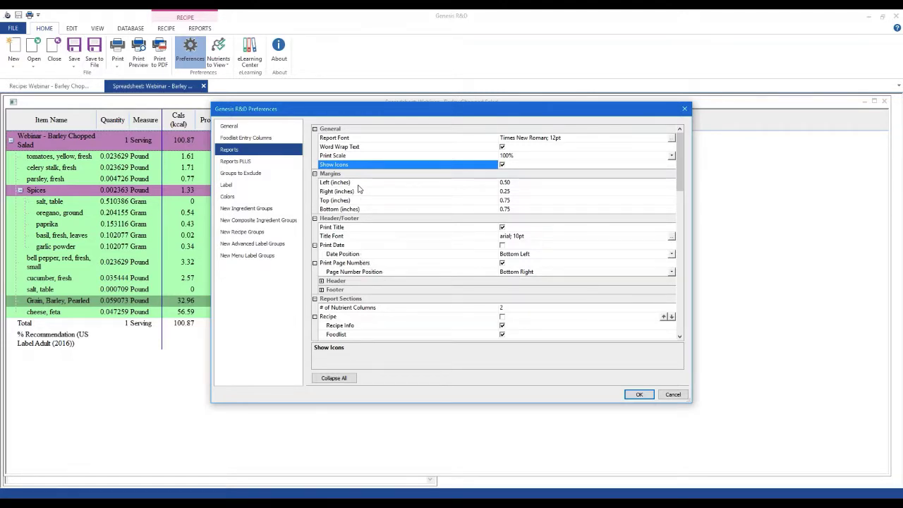
pyautogui.click(321, 280)
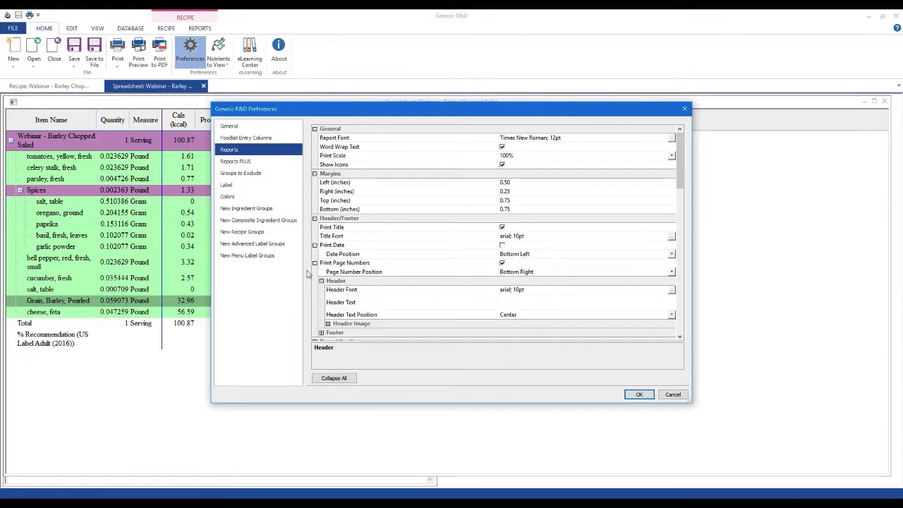
pyautogui.moveTo(680, 165); pyautogui.dragTo(682, 181)
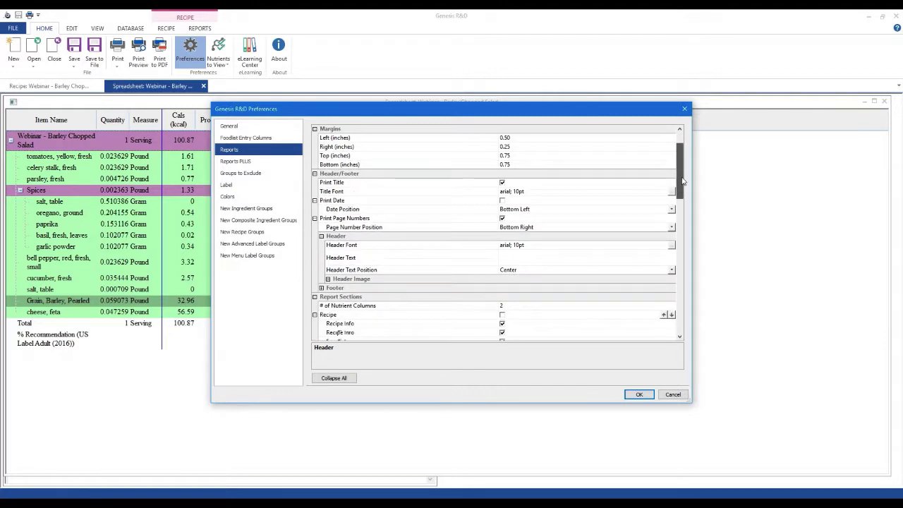
pyautogui.click(327, 279)
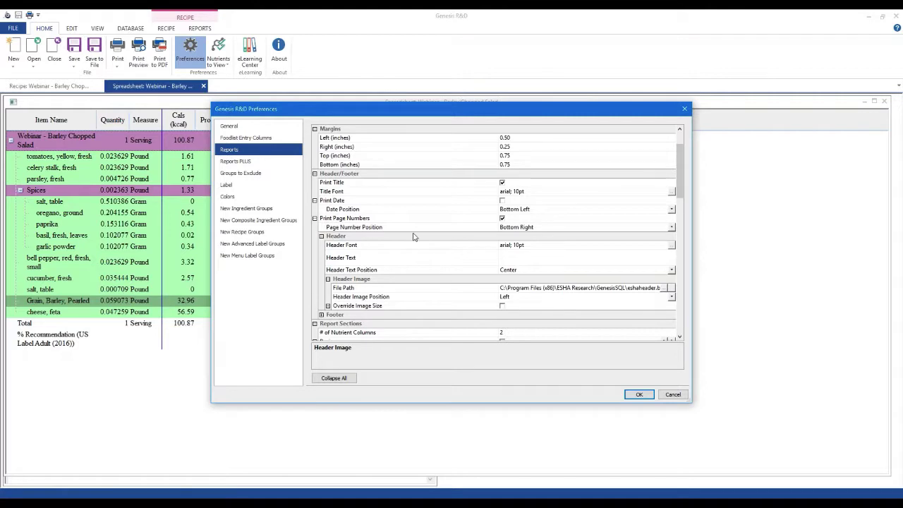
pyautogui.click(364, 291)
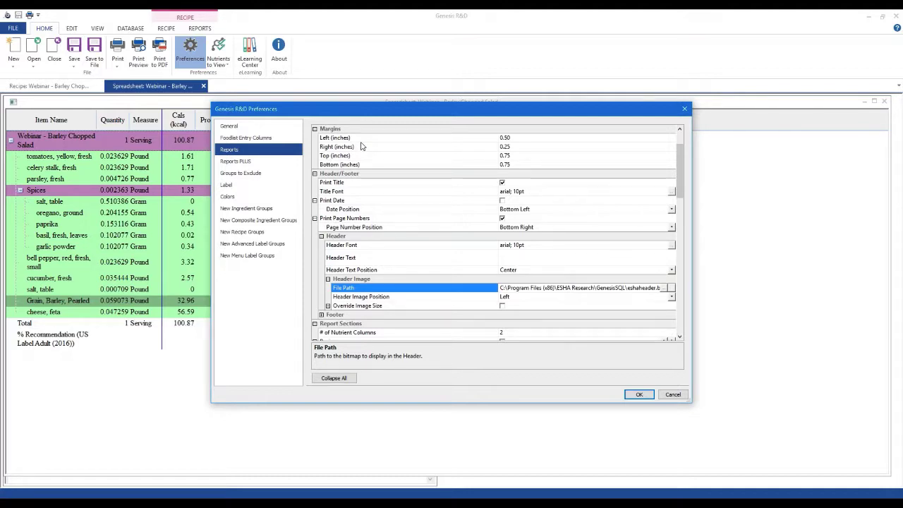
pyautogui.click(672, 394)
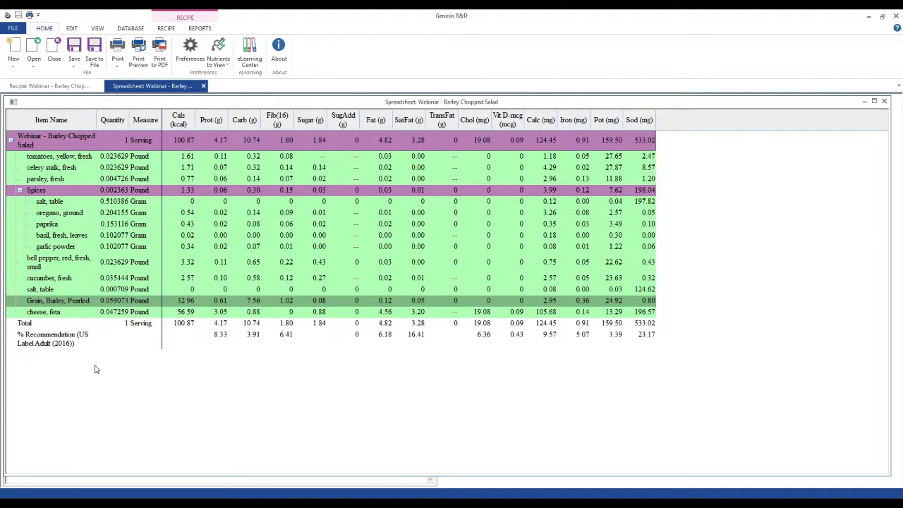
# Examine the report preferences for header text, header text position and header image.
pyautogui.click(189, 48)
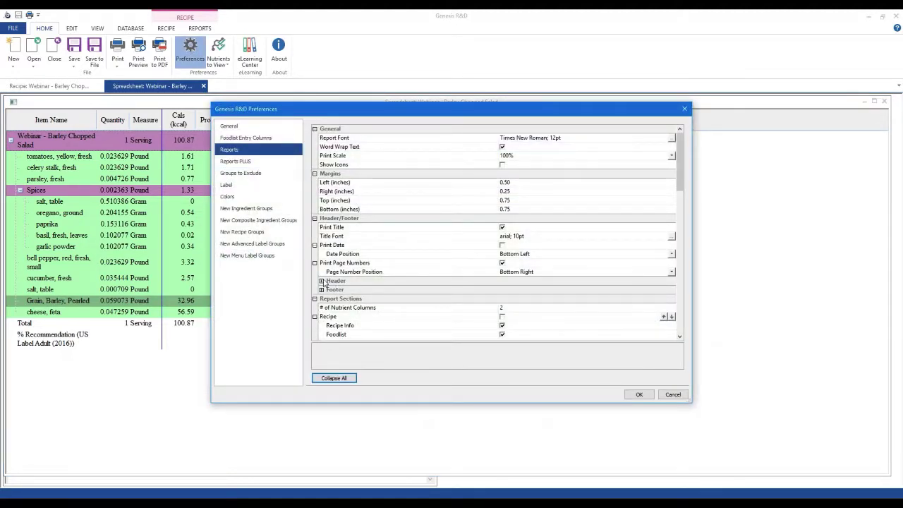
pyautogui.click(322, 281)
pyautogui.click(328, 324)
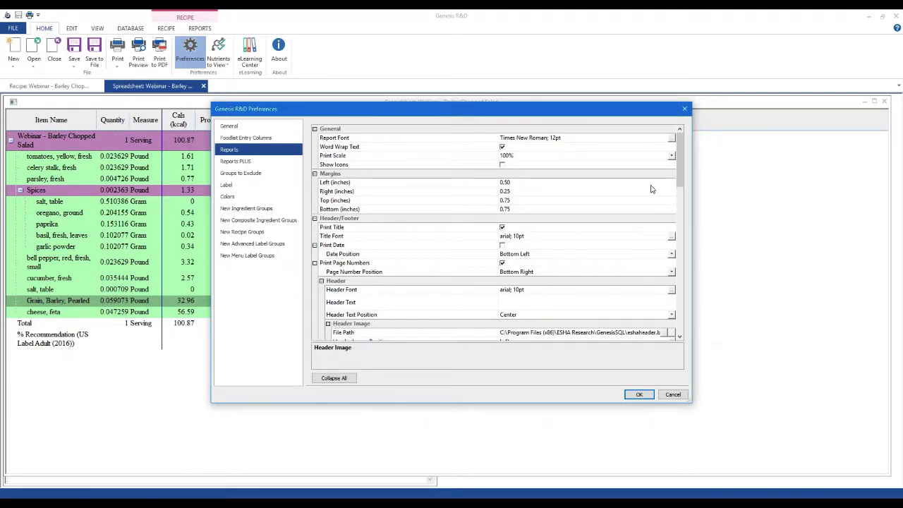
pyautogui.scroll(-3, 329, 282)
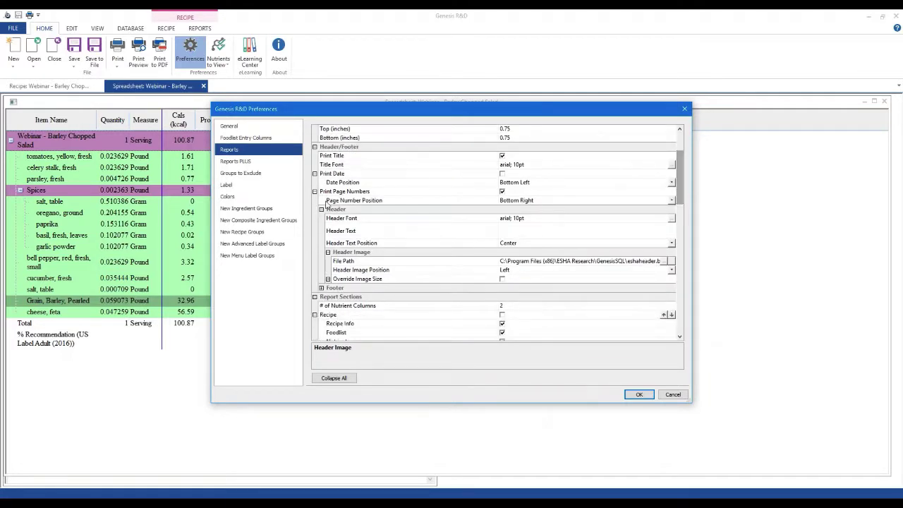
pyautogui.click(502, 231)
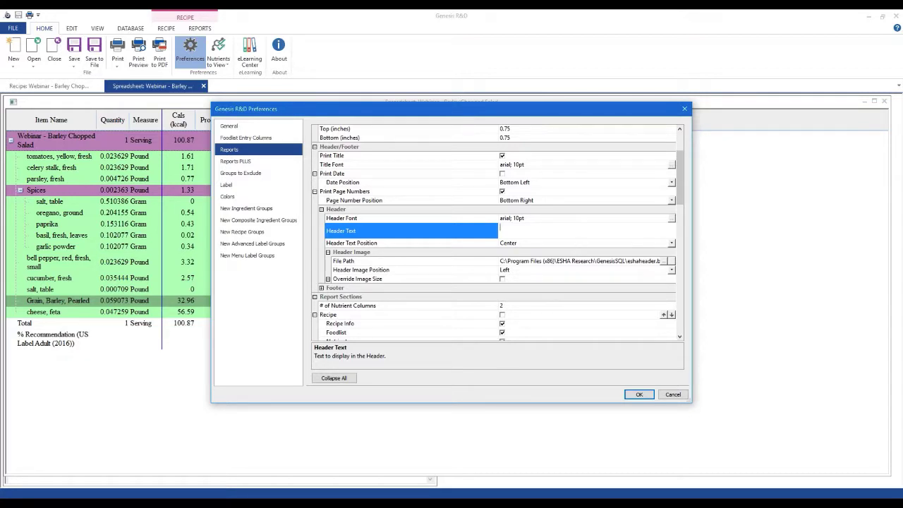
pyautogui.click(405, 243)
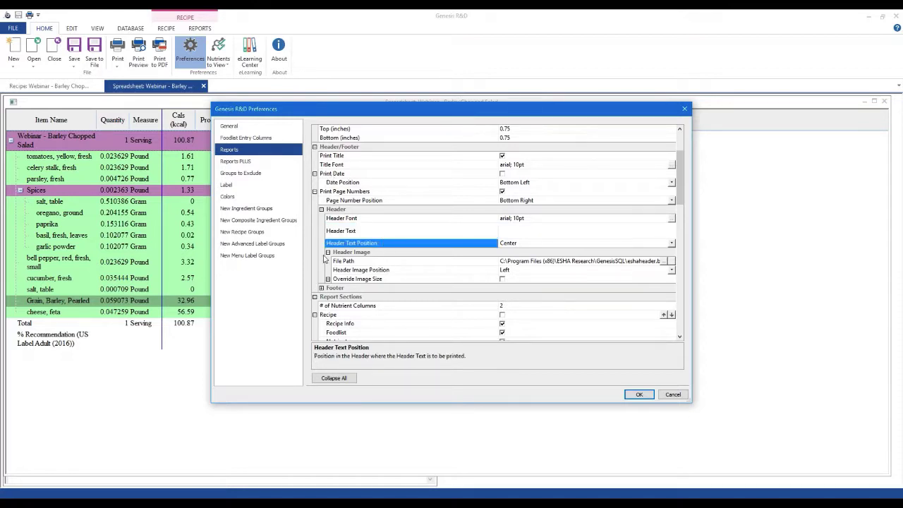
pyautogui.click(321, 210)
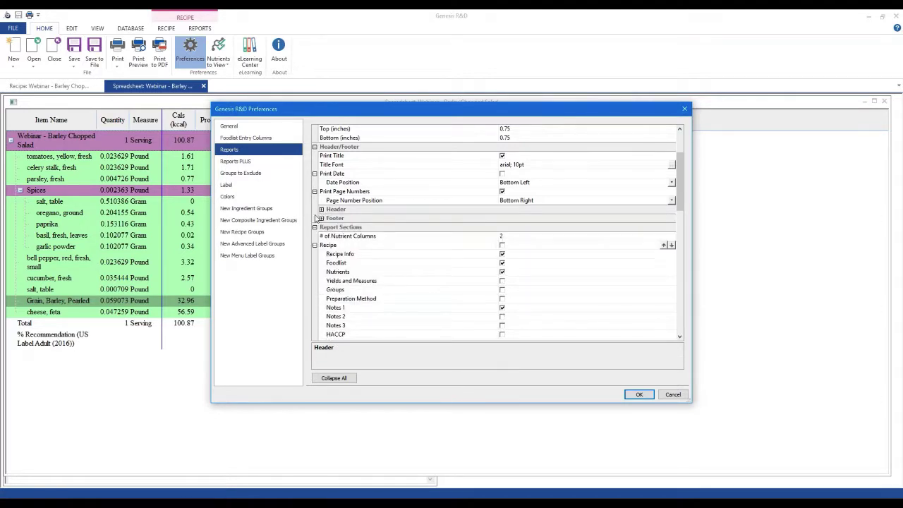
# Examine the footer settings and the list of report sections, and close the preferences without saving.
pyautogui.click(321, 219)
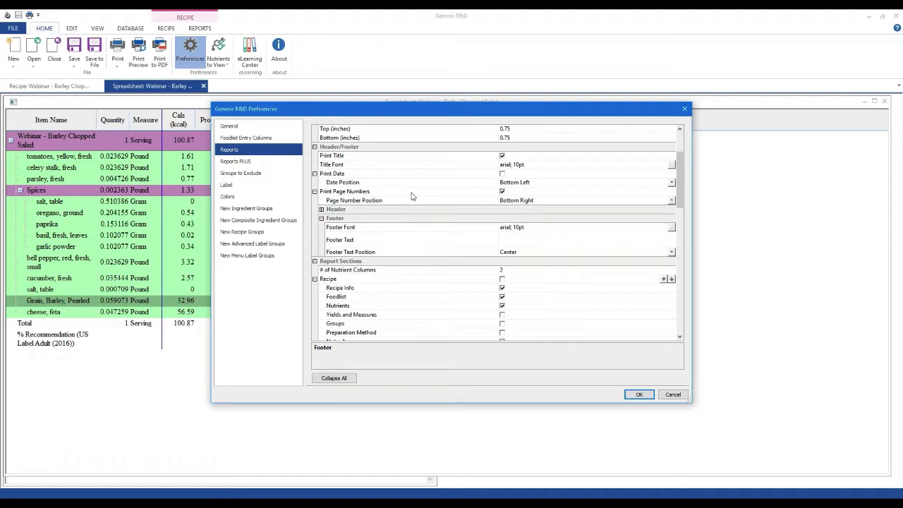
pyautogui.click(342, 262)
pyautogui.scroll(-1, 682, 172)
pyautogui.moveTo(682, 173)
pyautogui.mouseDown()
pyautogui.moveTo(682, 295)
pyautogui.moveTo(687, 188)
pyautogui.mouseUp()
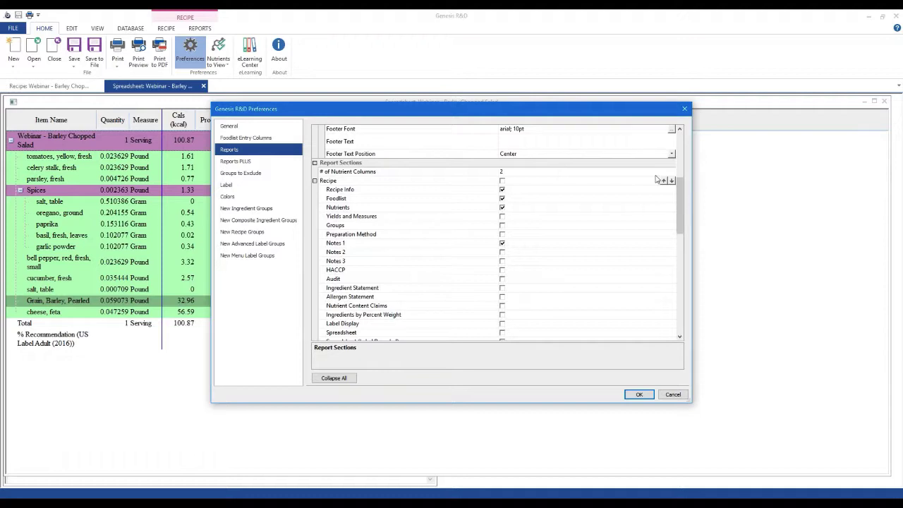
pyautogui.click(672, 394)
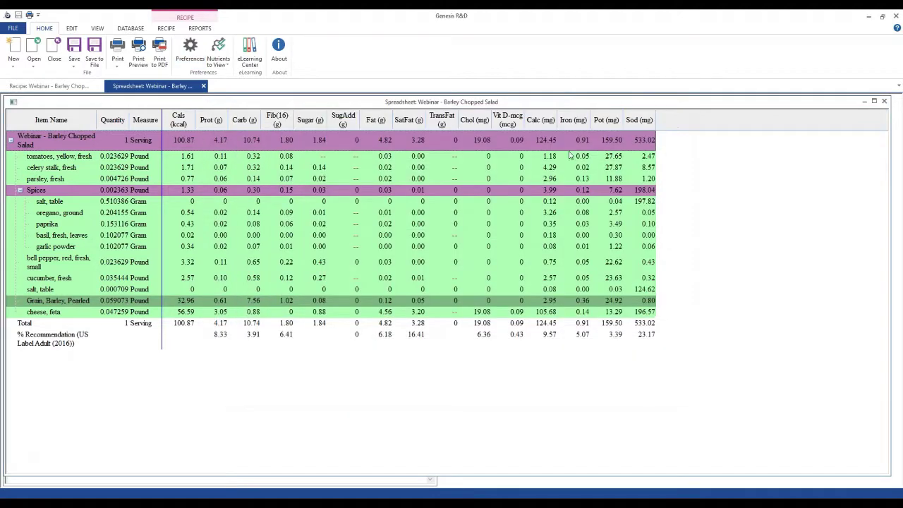
# Close the spreadsheet report and set the recipe to print to "Recipe- Webinar - Barley Chopped Salad.pdf" in the Reports Webinar folder.
pyautogui.click(884, 102)
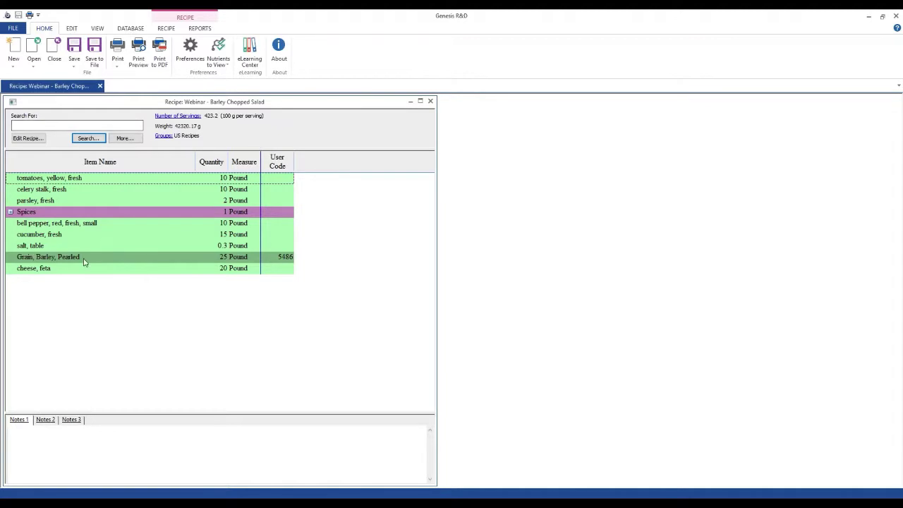
pyautogui.click(11, 28)
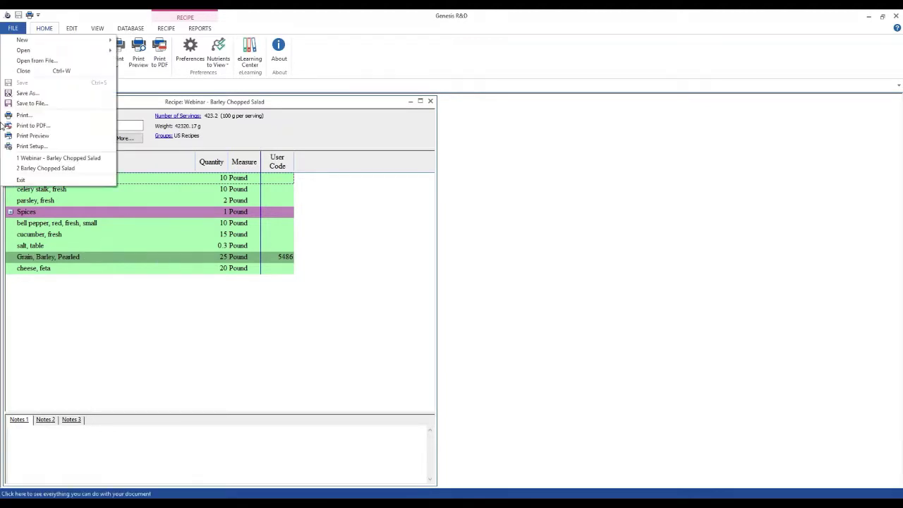
pyautogui.click(33, 125)
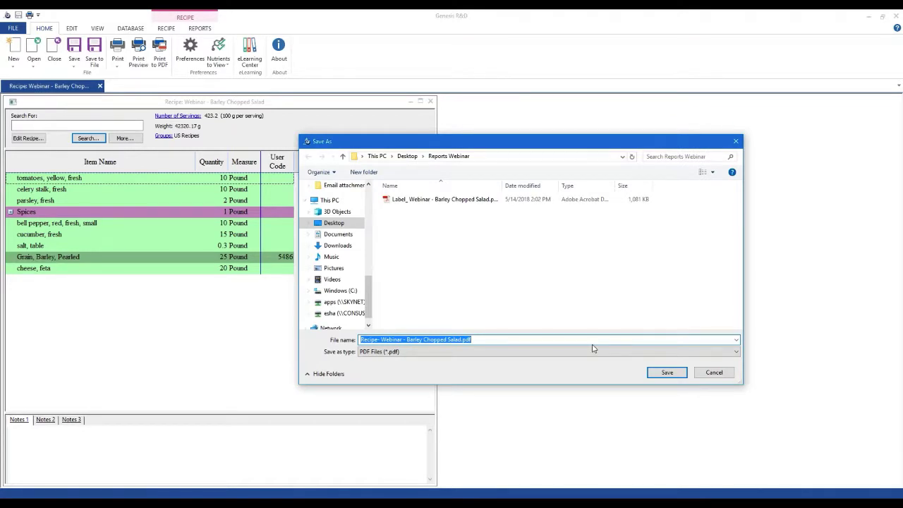
pyautogui.click(663, 372)
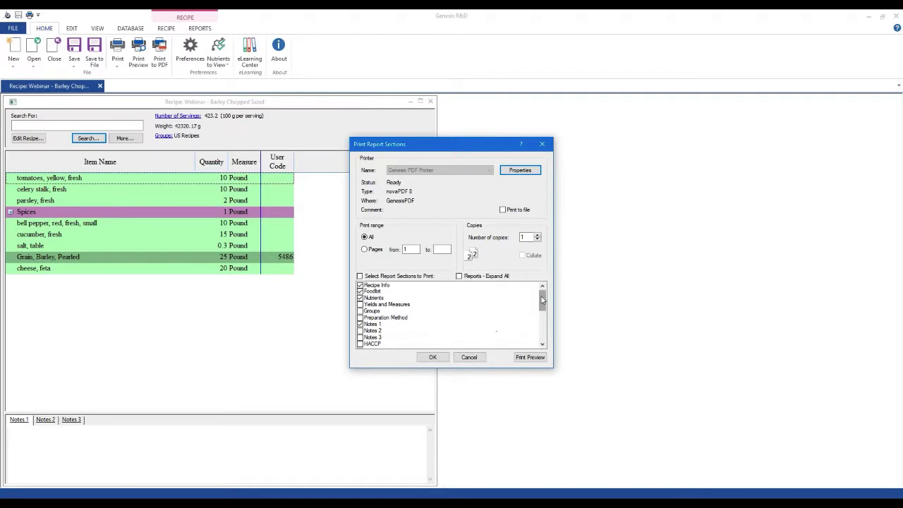
# Review the report sections available for printing and open the recipe's print preview.
pyautogui.moveTo(543, 301); pyautogui.dragTo(543, 311)
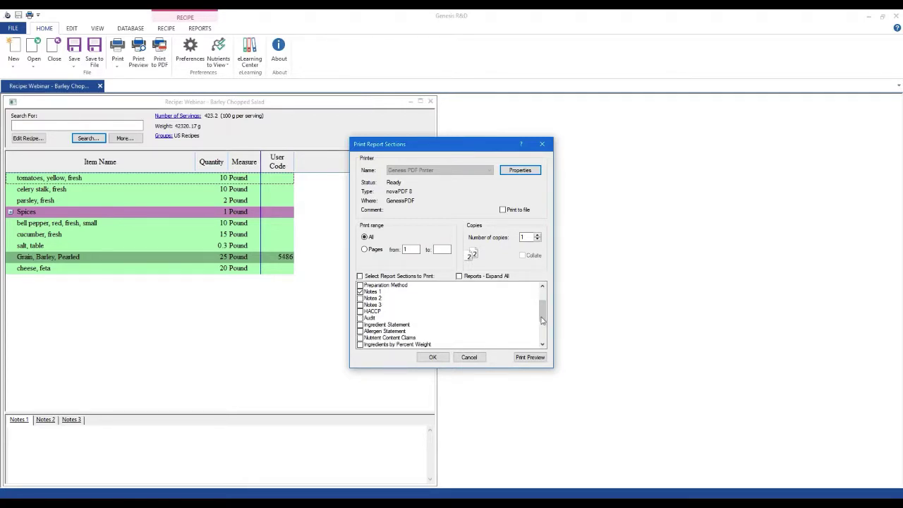
pyautogui.moveTo(543, 321); pyautogui.dragTo(543, 338)
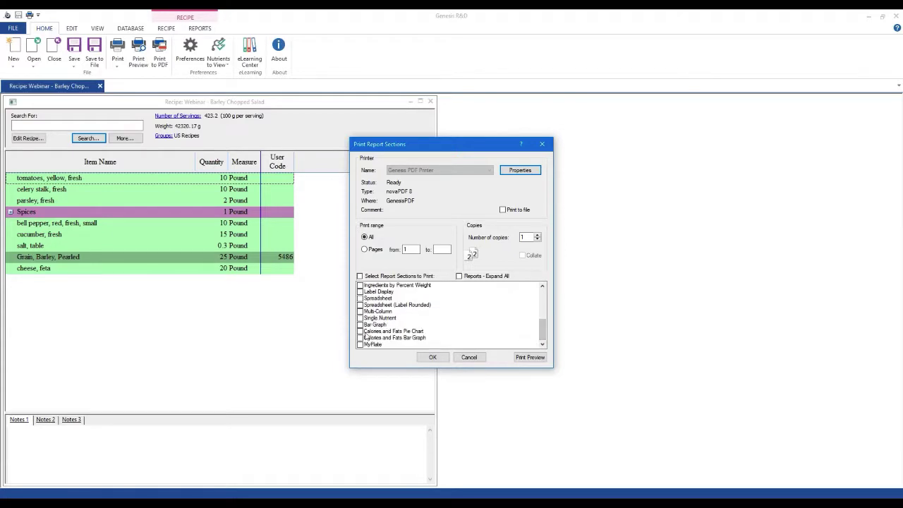
pyautogui.moveTo(544, 332); pyautogui.dragTo(543, 294)
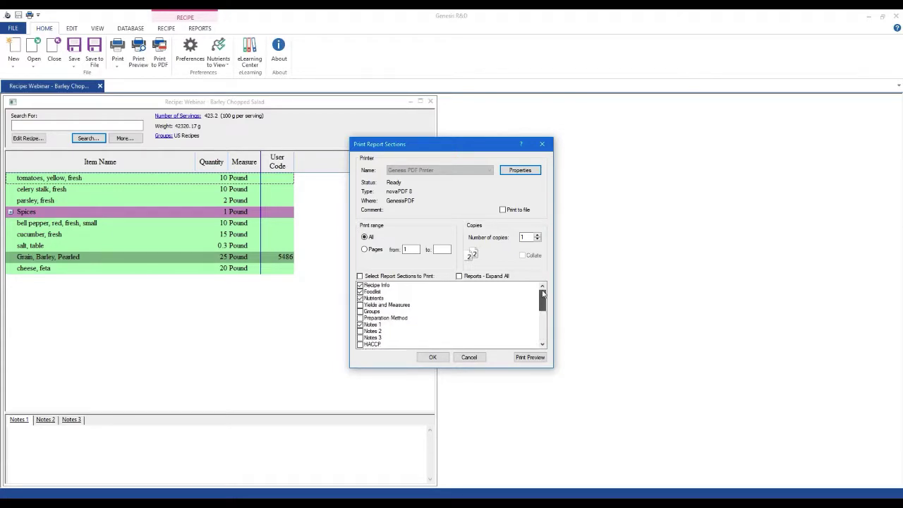
pyautogui.click(528, 358)
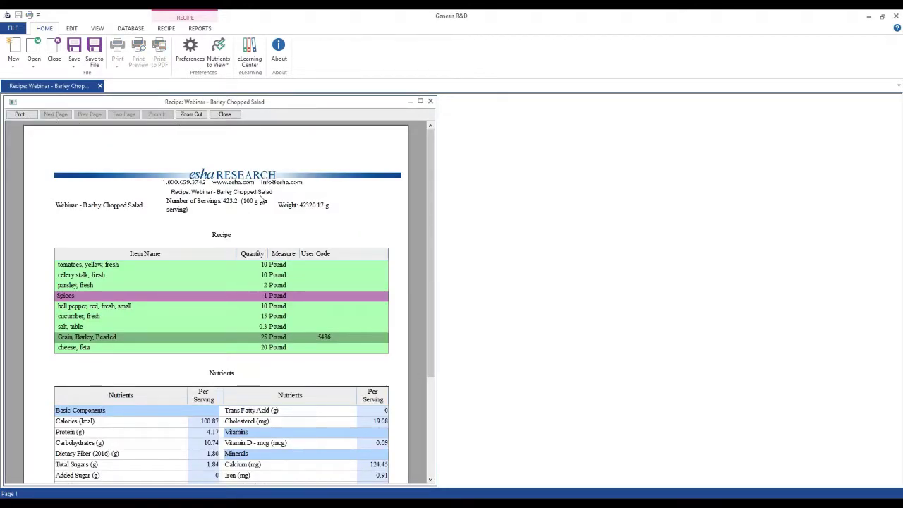
# Close the print preview and bring up the recipe's report sections in the report preferences.
pyautogui.click(225, 114)
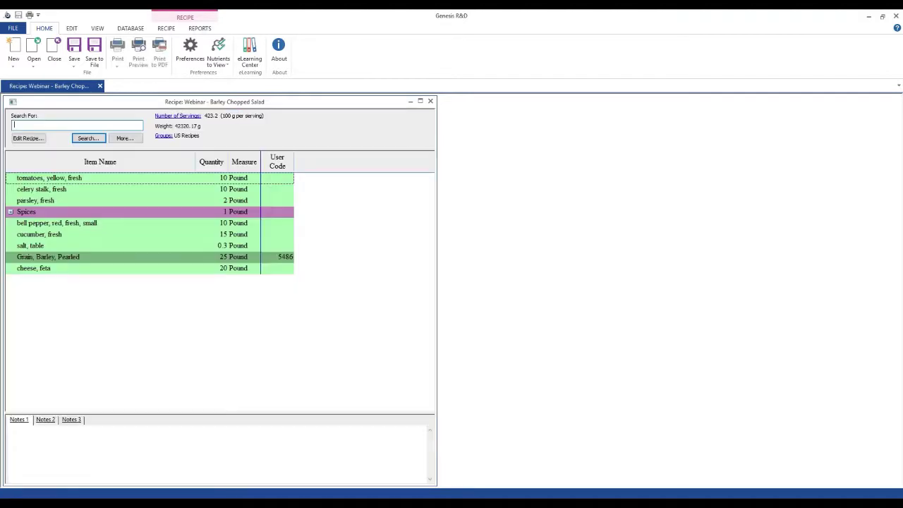
pyautogui.click(191, 56)
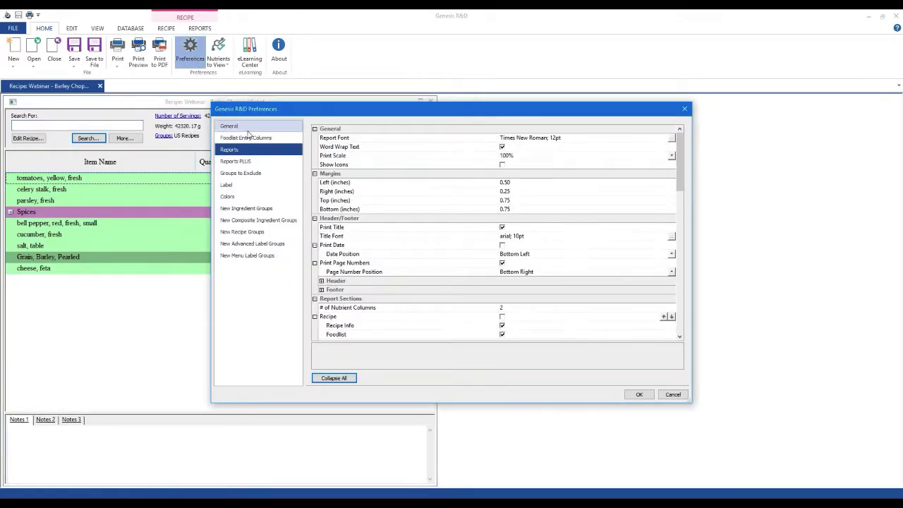
pyautogui.scroll(-4, 679, 190)
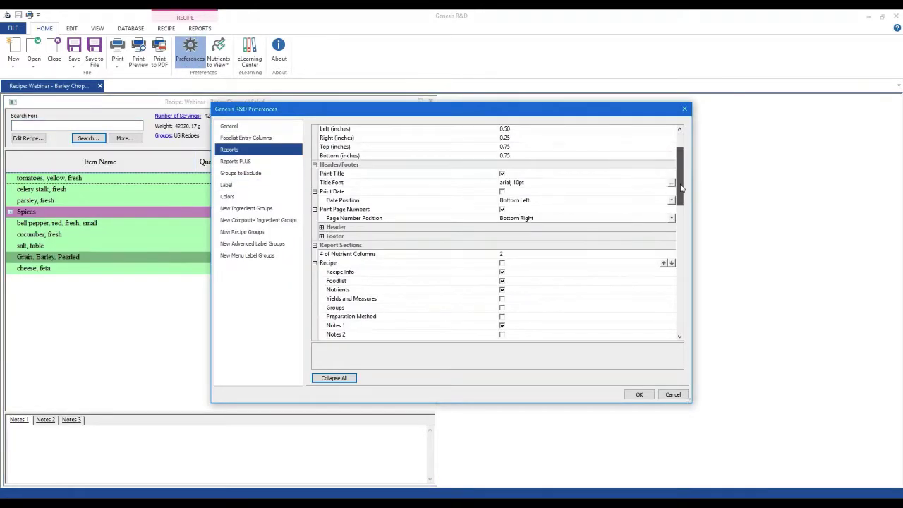
pyautogui.scroll(-1, 681, 202)
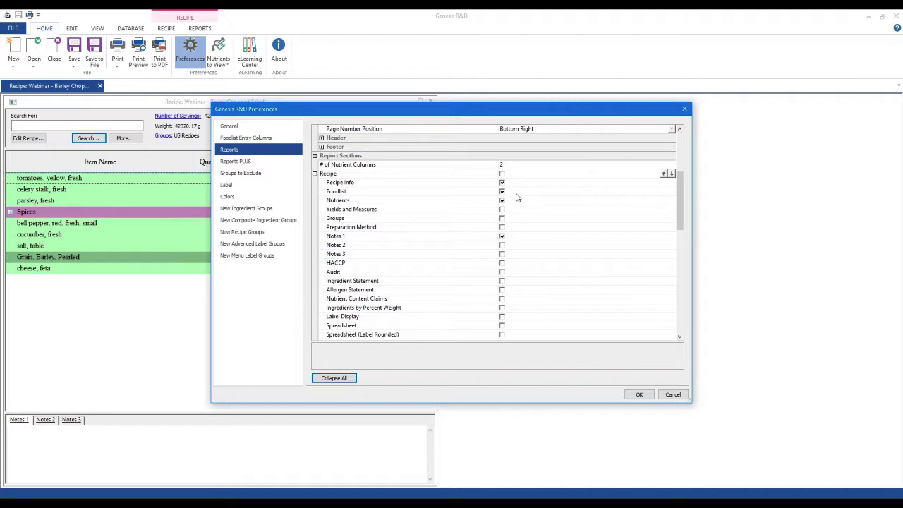
# Move Allergen Statement one place up in the recipe report sections and return it to its original place.
pyautogui.click(361, 289)
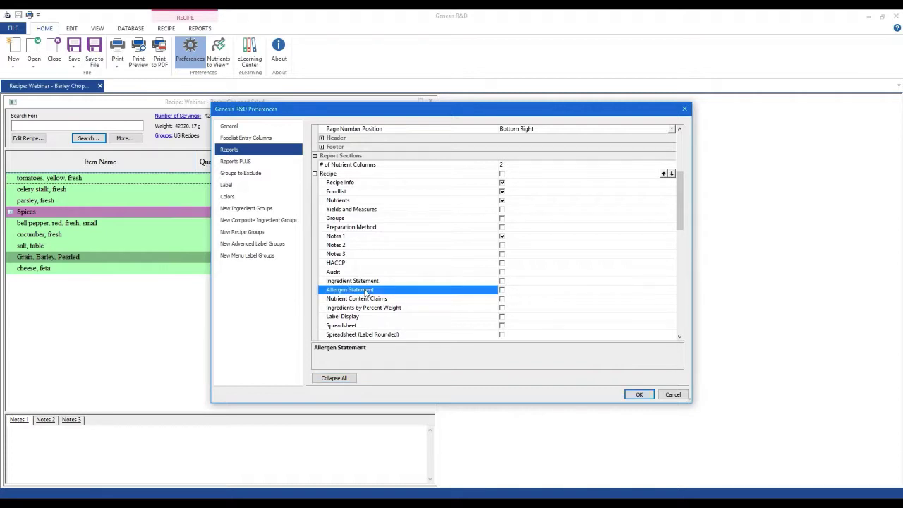
pyautogui.click(663, 173)
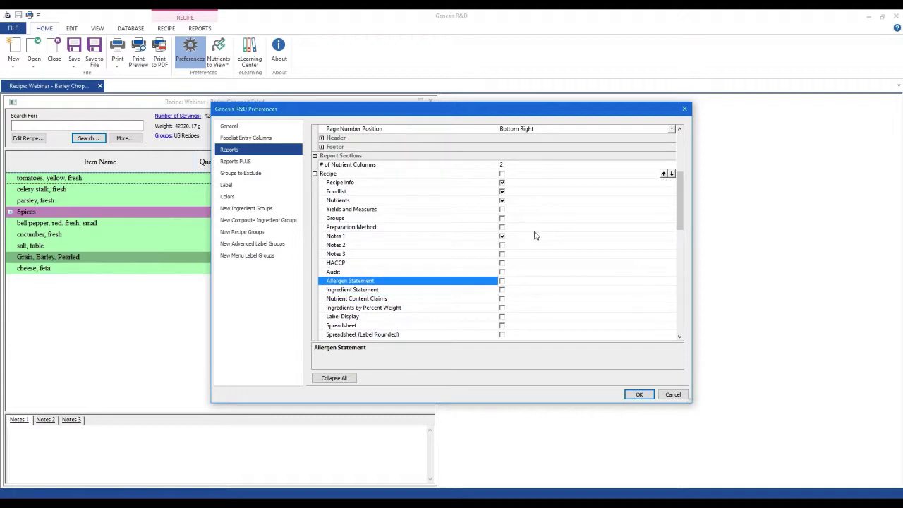
pyautogui.click(671, 174)
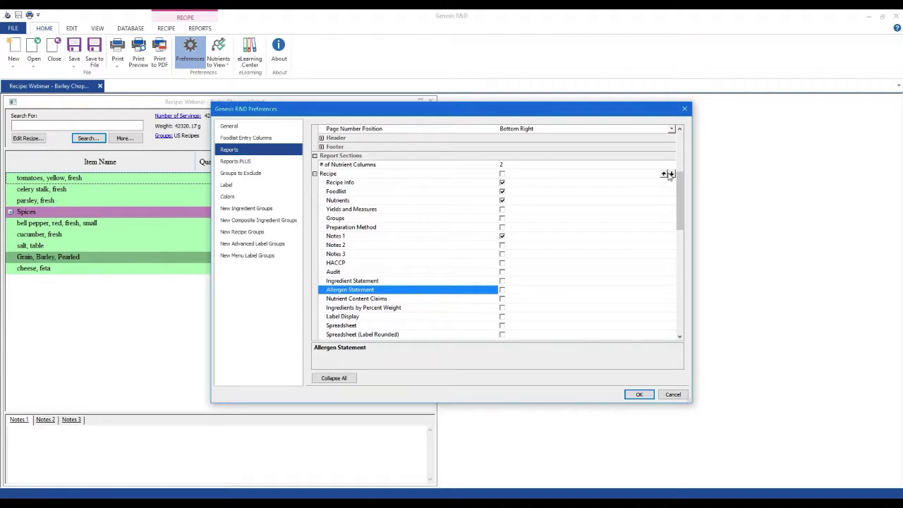
# Move Label Display to the very beginning of the recipe report sections, above Recipe Info.
pyautogui.click(352, 319)
pyautogui.click(663, 174)
pyautogui.click(663, 174)
pyautogui.click(662, 174)
pyautogui.click(663, 174)
pyautogui.click(663, 174)
pyautogui.click(662, 174)
pyautogui.click(663, 174)
pyautogui.click(663, 174)
pyautogui.click(663, 174)
pyautogui.click(663, 174)
pyautogui.click(663, 175)
pyautogui.click(663, 175)
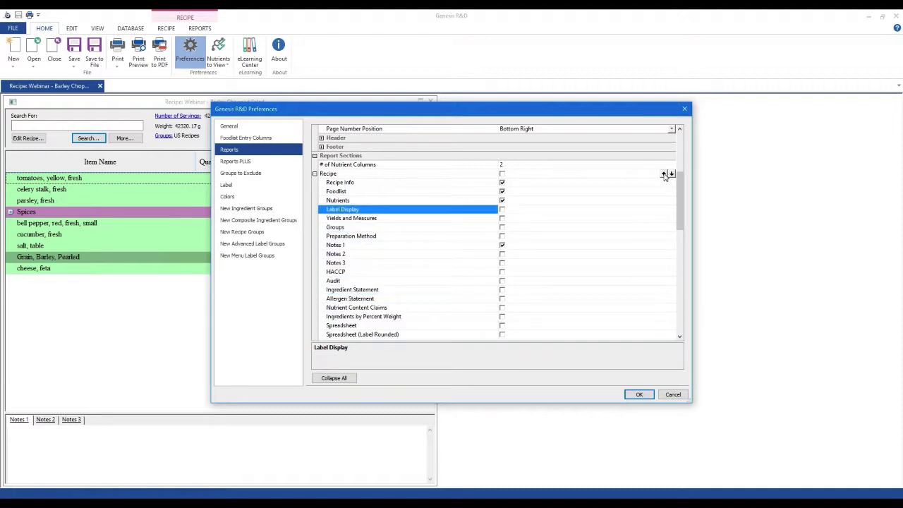
pyautogui.click(663, 174)
pyautogui.click(663, 175)
pyautogui.click(663, 174)
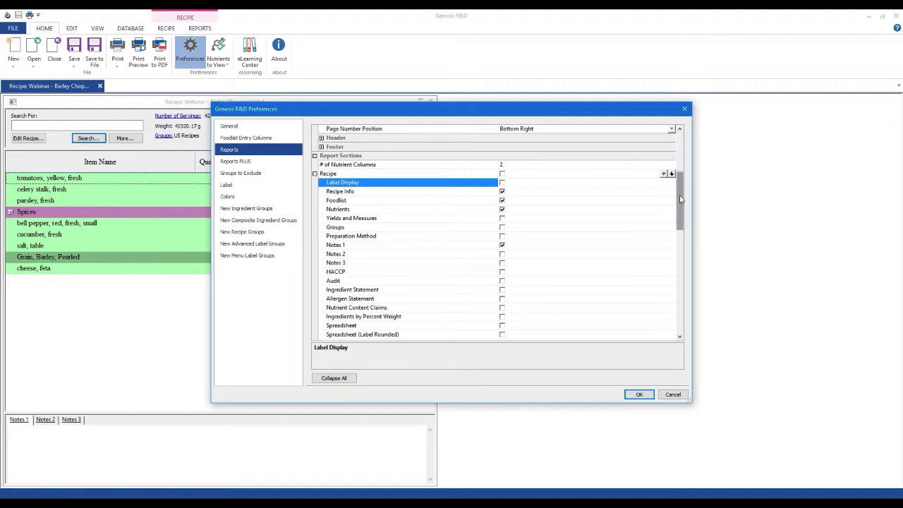
# Review and collapse the Recipe, Ingredient, Composite Ingredient and Menu Label report sections, and close the preferences without saving.
pyautogui.moveTo(679, 201)
pyautogui.mouseDown()
pyautogui.moveTo(680, 223)
pyautogui.moveTo(678, 189)
pyautogui.mouseUp()
pyautogui.click(314, 191)
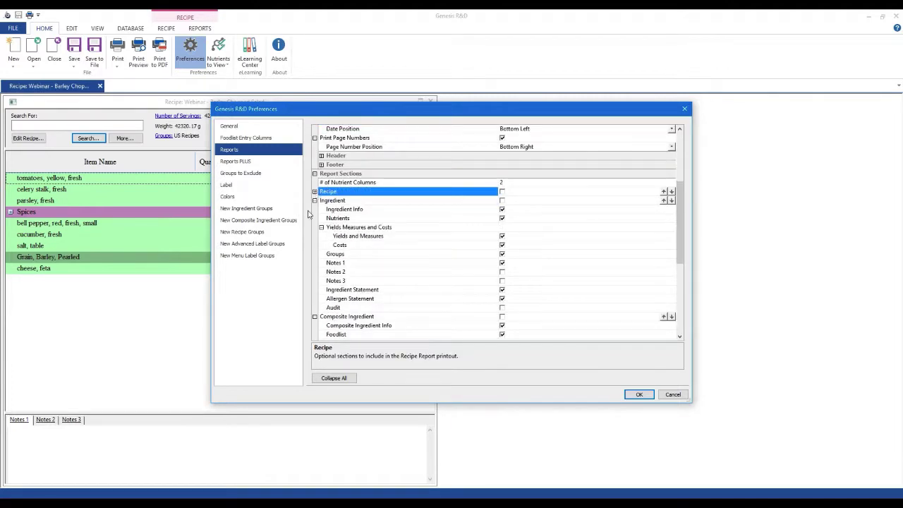
pyautogui.click(315, 201)
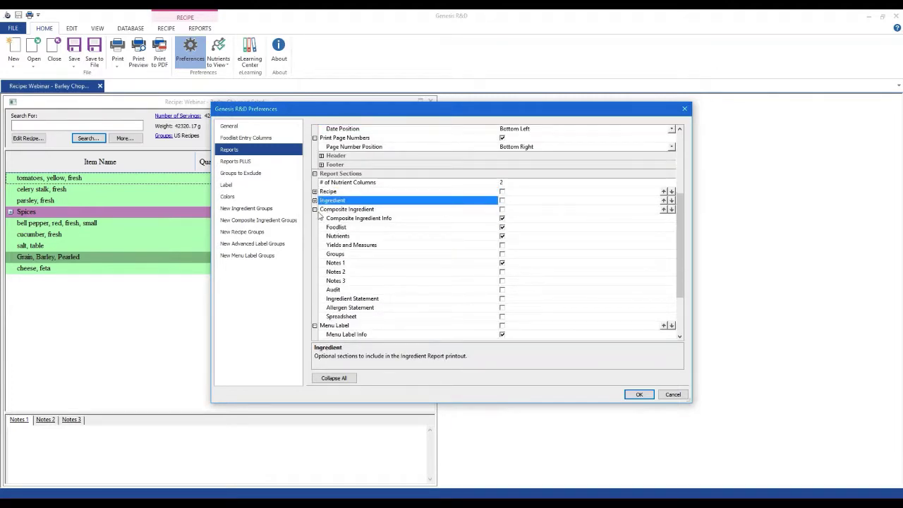
pyautogui.click(314, 209)
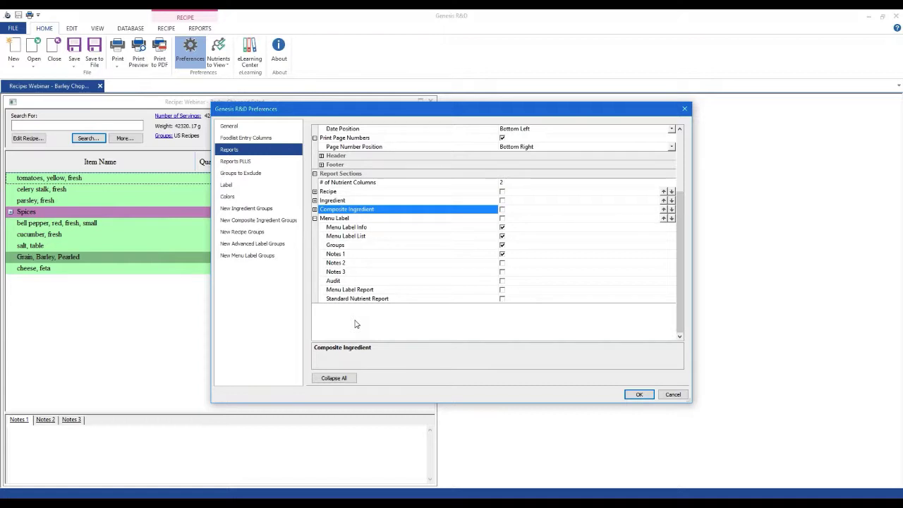
pyautogui.click(315, 218)
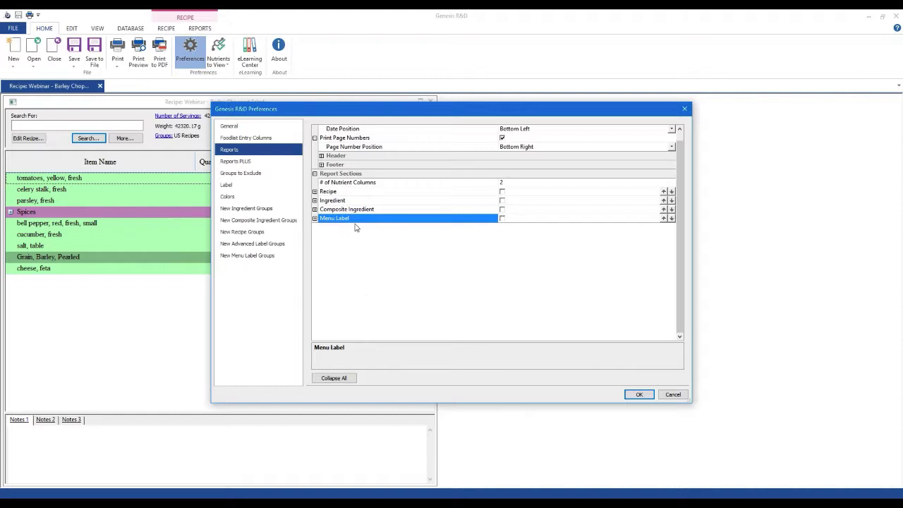
pyautogui.click(673, 395)
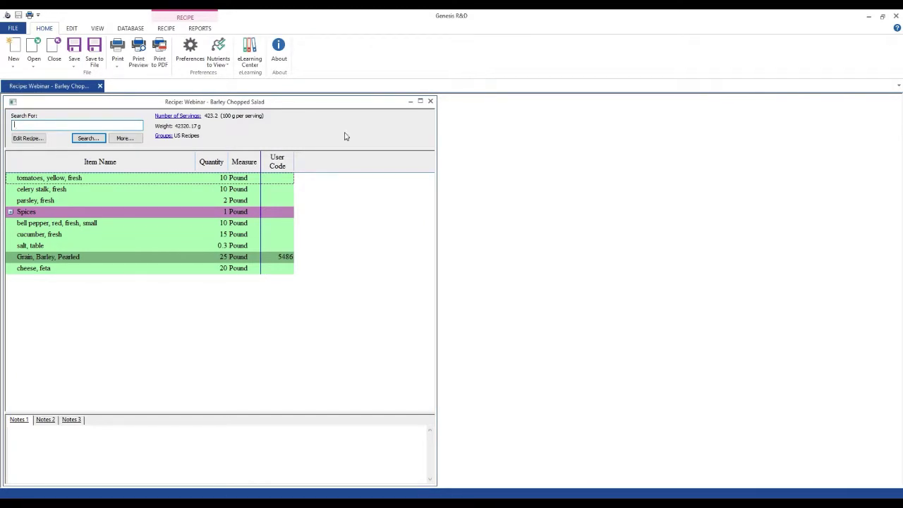
# Open the Multi-Column report for the barley chopped salad recipe and keep its report options in view.
pyautogui.click(200, 28)
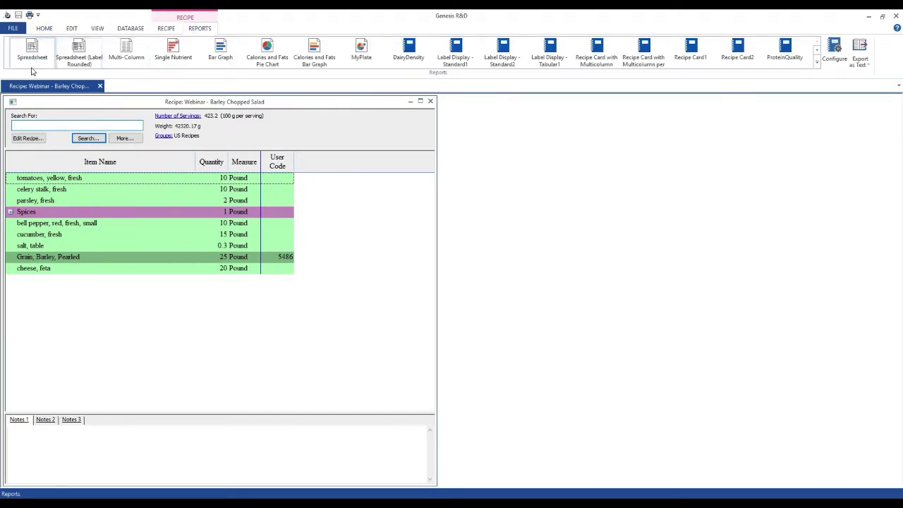
pyautogui.click(116, 59)
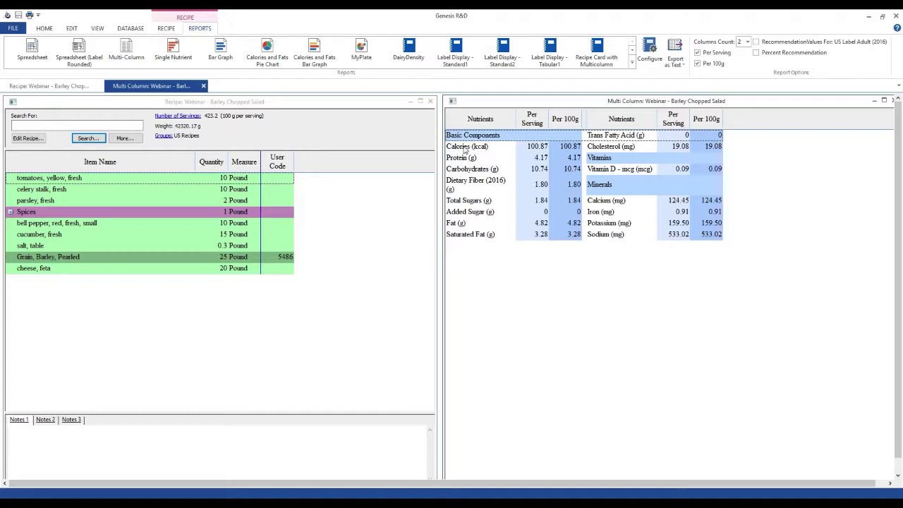
pyautogui.click(42, 29)
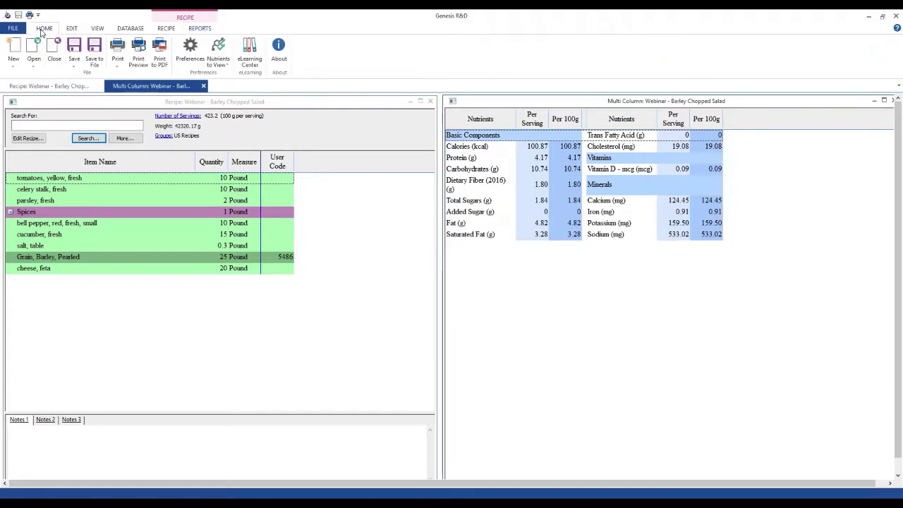
pyautogui.click(200, 28)
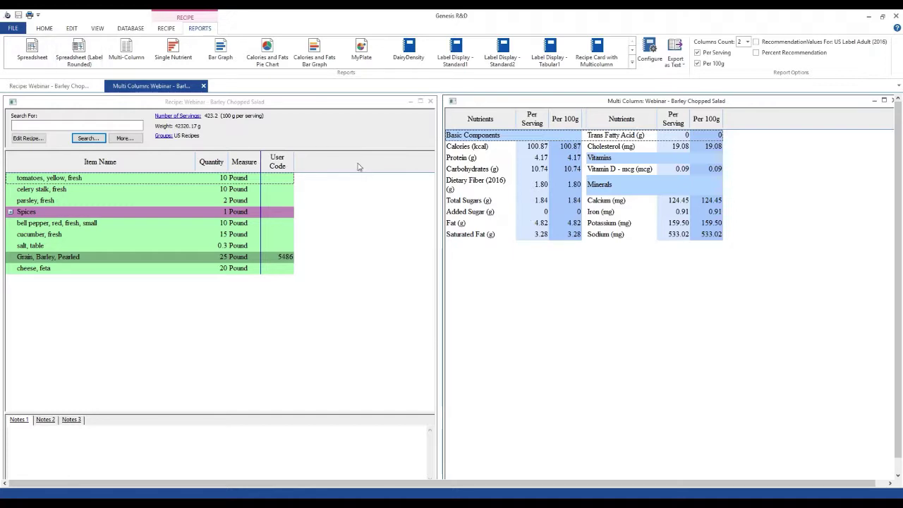
# Print all pages of the Multi-Column report to PDF, and close the resulting PDF after viewing it.
pyautogui.click(13, 28)
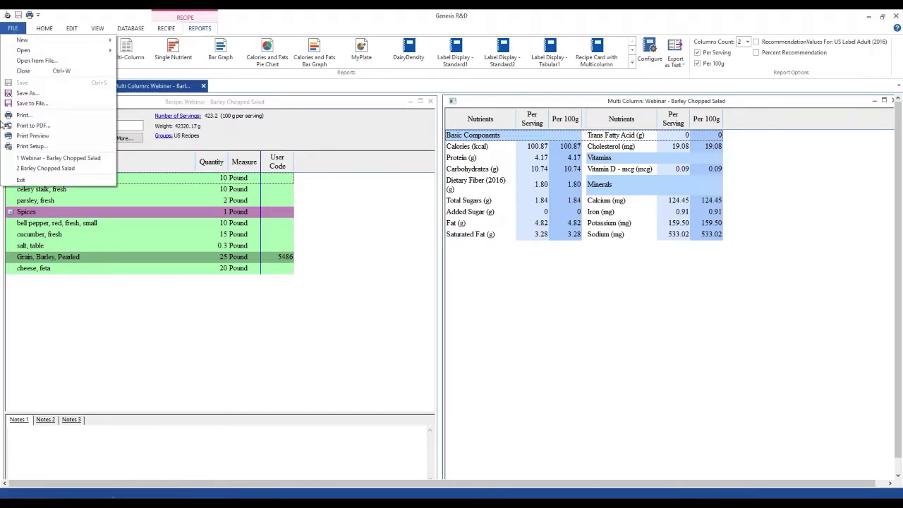
pyautogui.click(28, 125)
pyautogui.click(667, 371)
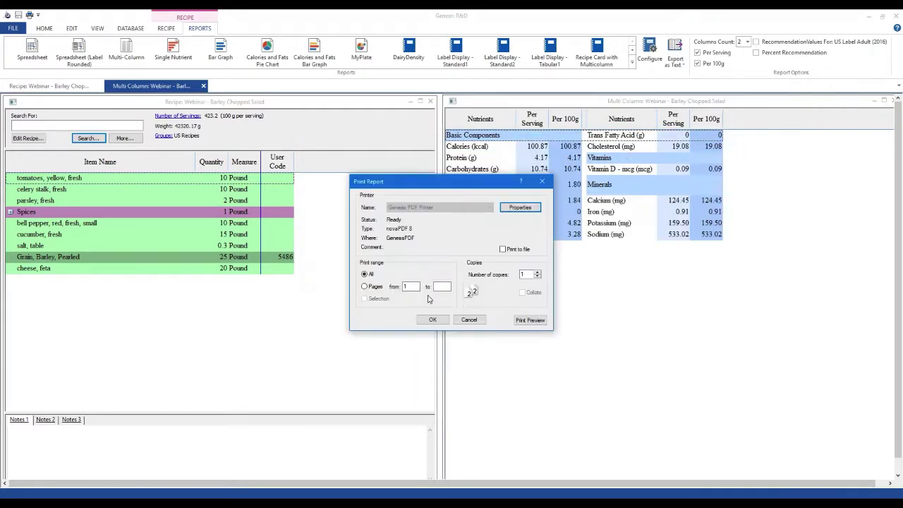
pyautogui.click(432, 319)
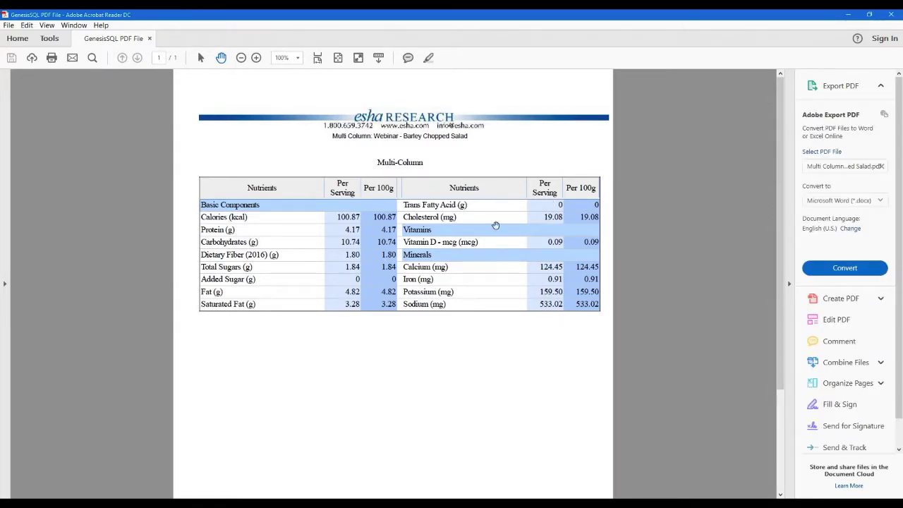
pyautogui.click(889, 14)
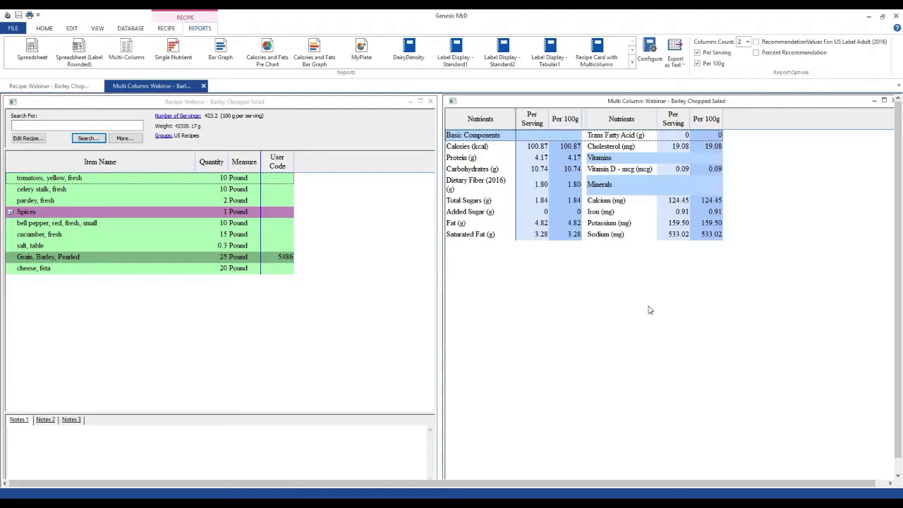
# View and close the recipe's Single Nutrient report for calories, and open its Spreadsheet report.
pyautogui.click(178, 55)
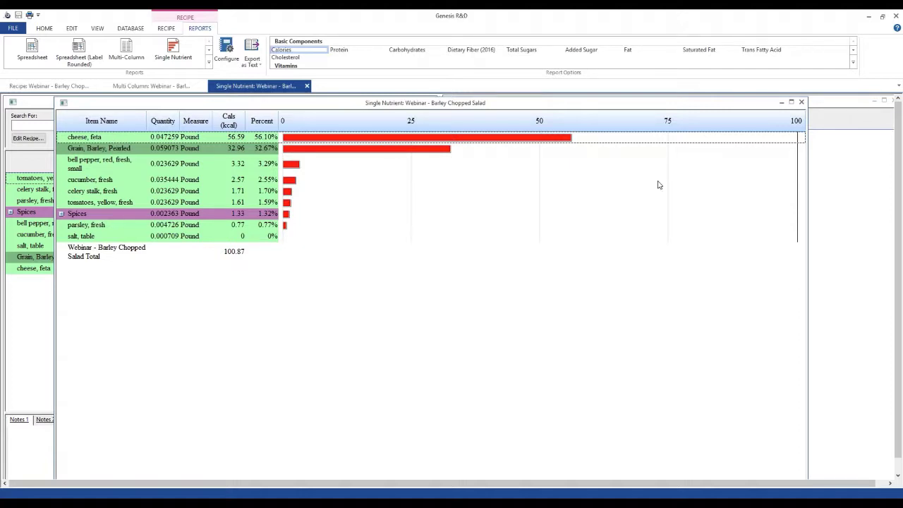
pyautogui.click(801, 103)
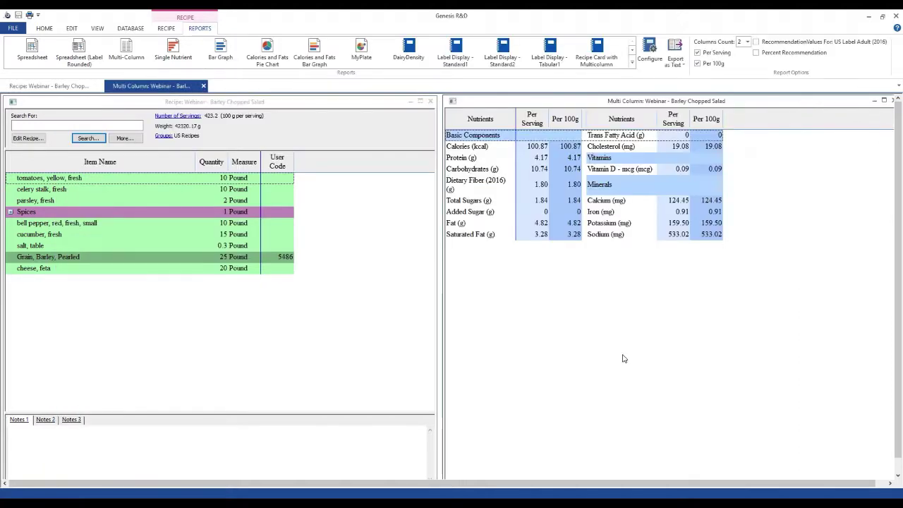
pyautogui.click(32, 53)
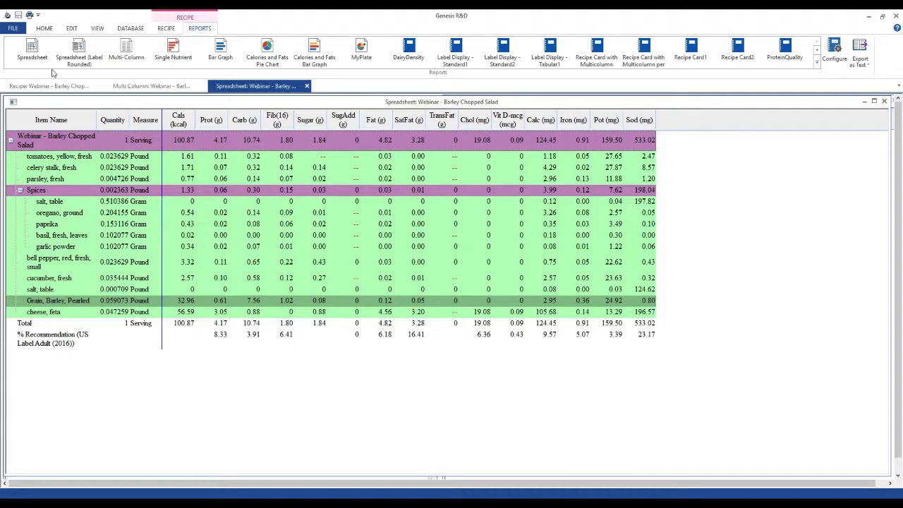
# Page through the Spreadsheet report's print preview and close the preview.
pyautogui.click(13, 28)
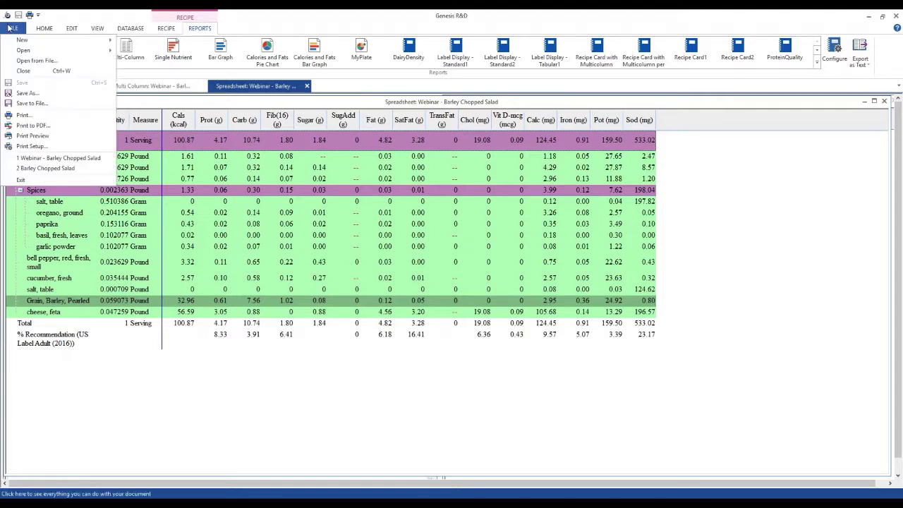
pyautogui.click(29, 136)
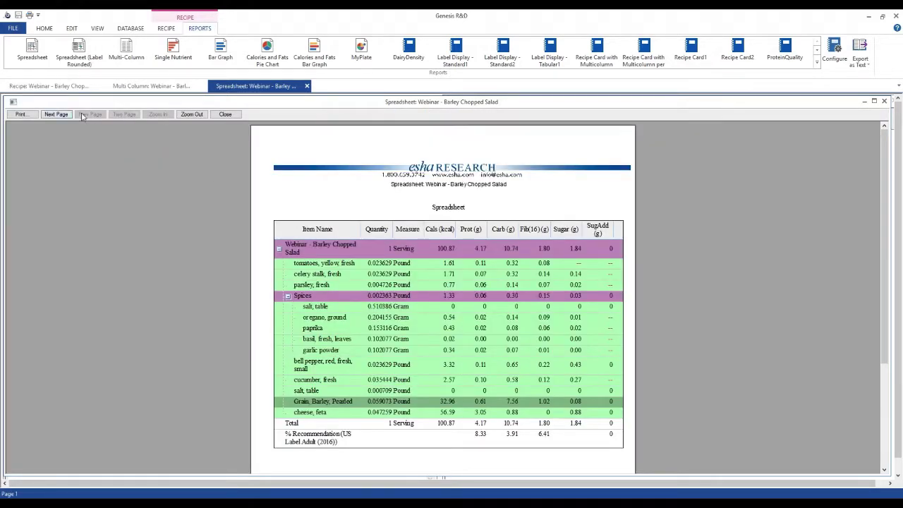
pyautogui.click(56, 114)
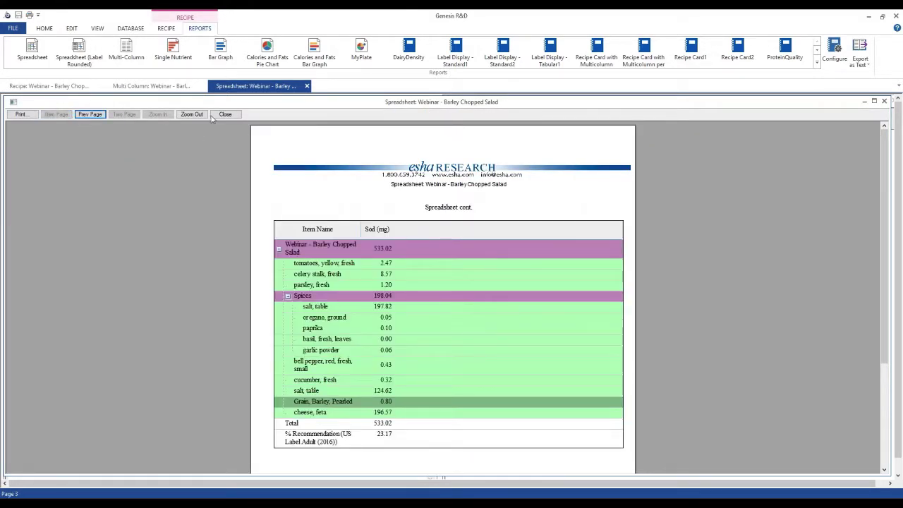
pyautogui.click(224, 115)
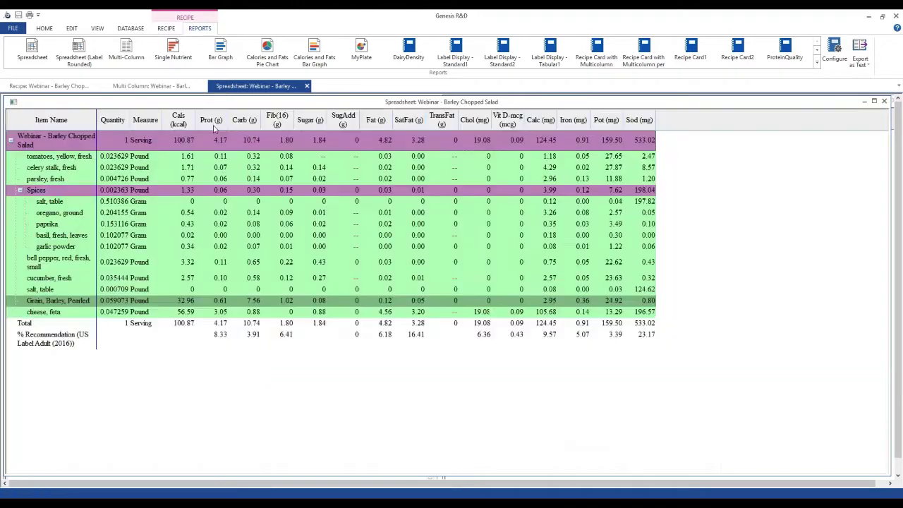
# Export the Spreadsheet report to the clipboard and paste it at cell A1 of a blank Excel workbook.
pyautogui.rightClick(276, 382)
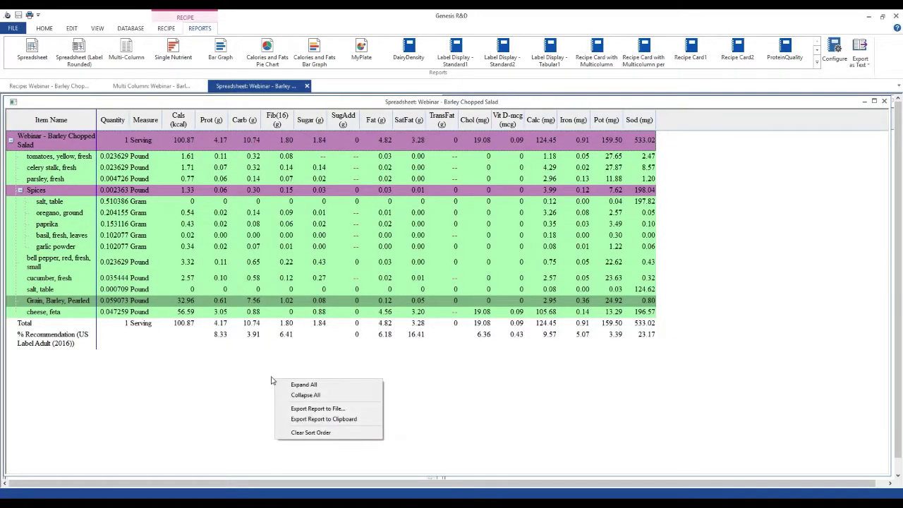
pyautogui.click(340, 420)
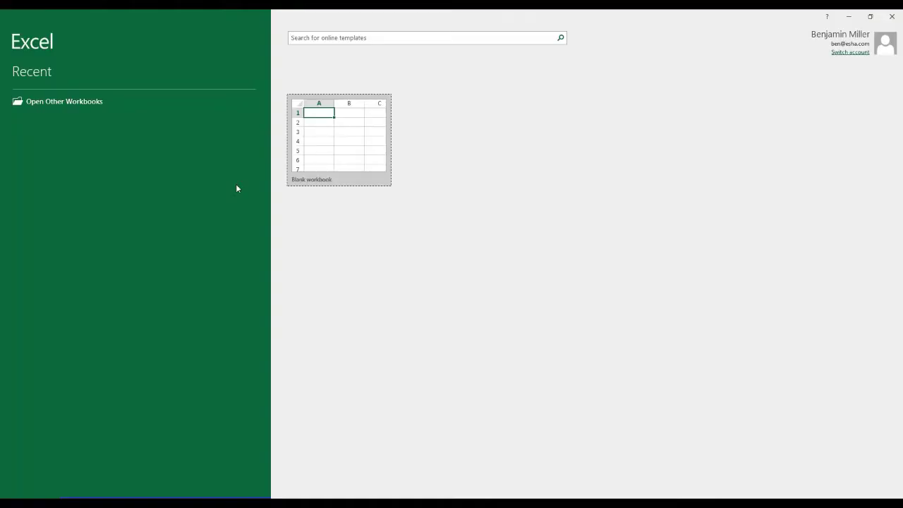
pyautogui.click(334, 151)
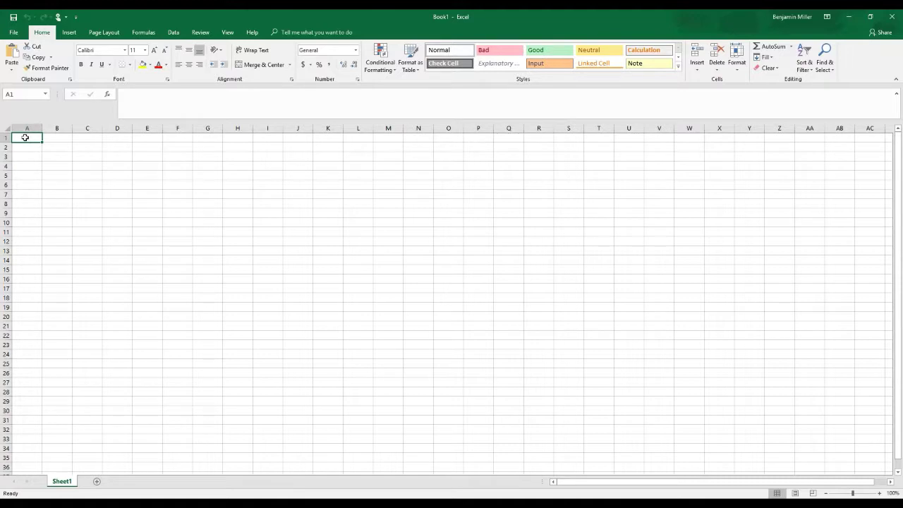
pyautogui.hotkey('ctrl', 'v')
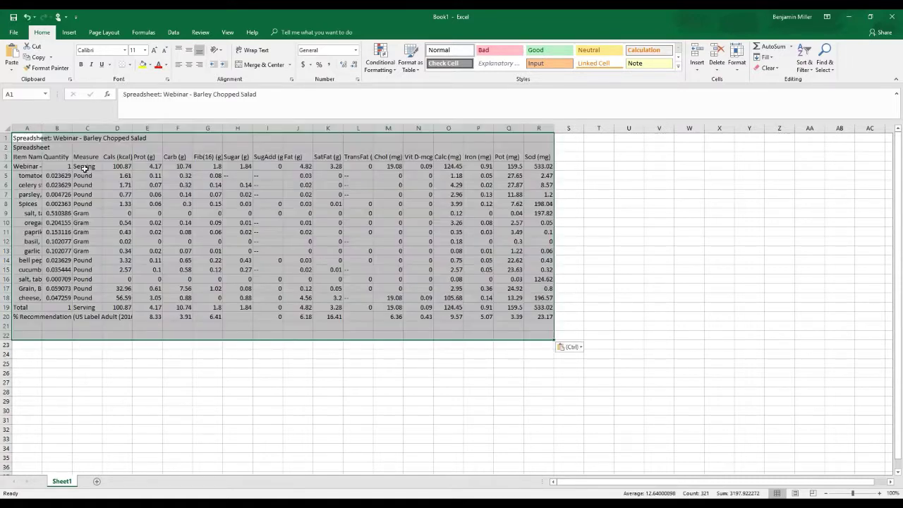
# Fit column A's width to its contents and deselect the pasted report data.
pyautogui.doubleClick(42, 128)
pyautogui.moveTo(182, 129); pyautogui.dragTo(182, 129)
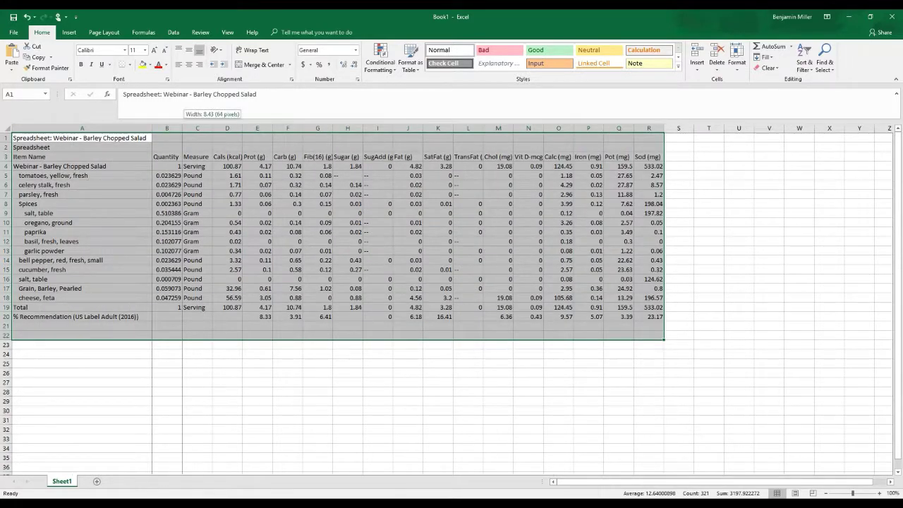
pyautogui.click(206, 390)
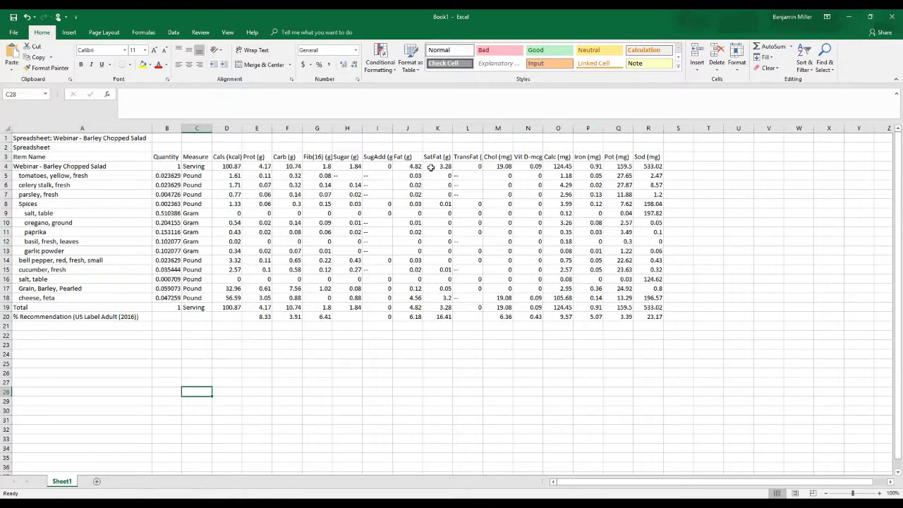
# Close the Excel workbook without saving it and view the Spreadsheet report's export options in Genesis R&D.
pyautogui.click(892, 17)
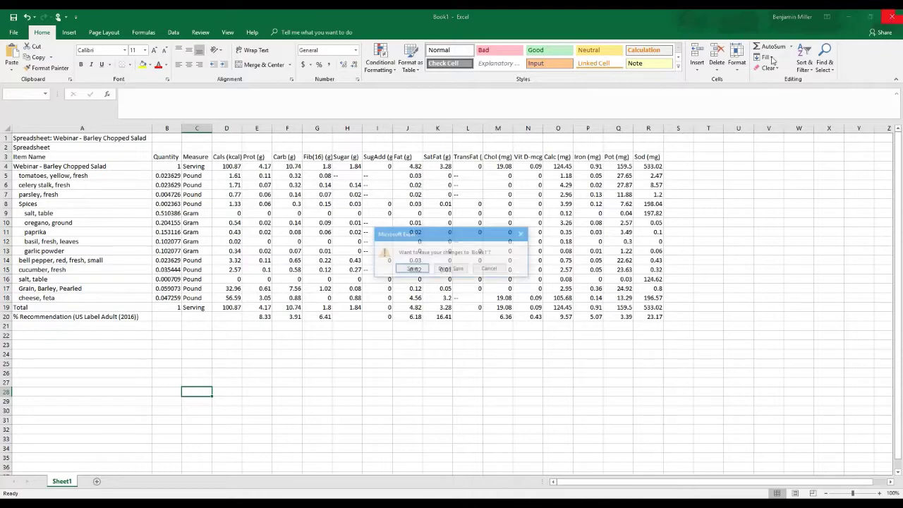
pyautogui.click(452, 269)
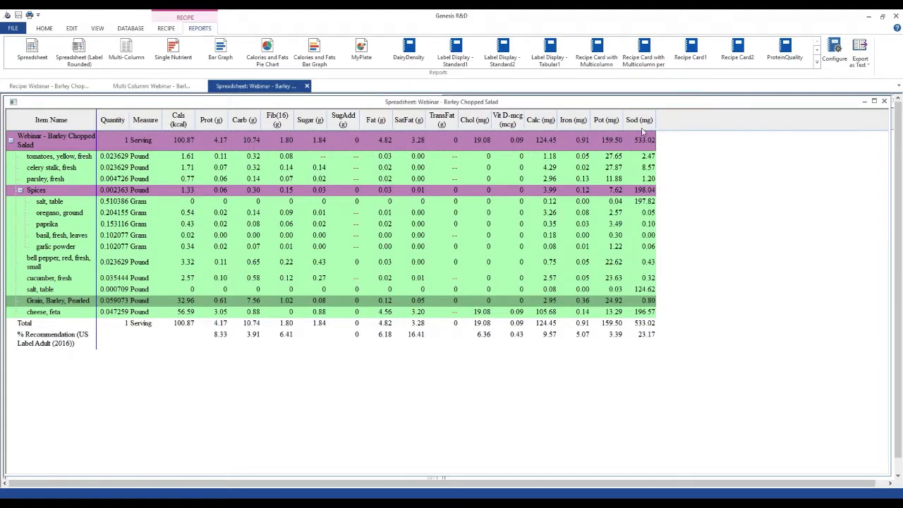
pyautogui.click(864, 66)
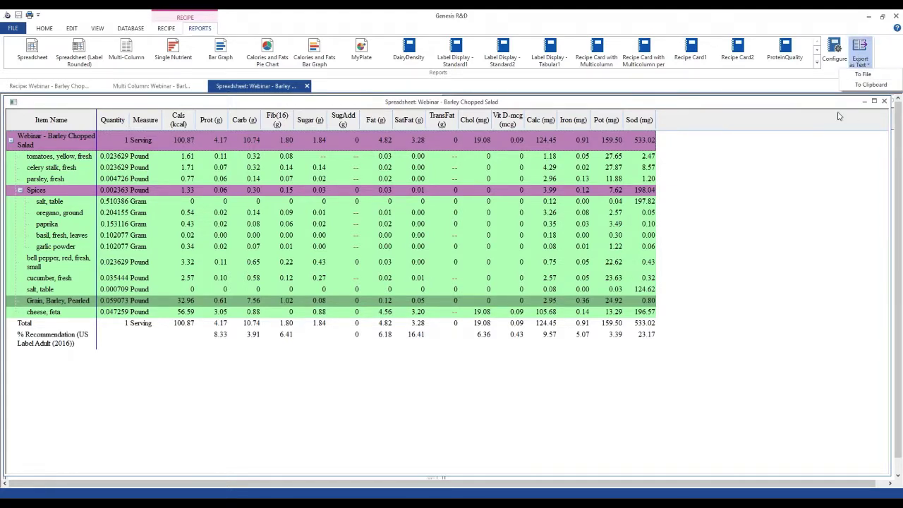
pyautogui.rightClick(342, 402)
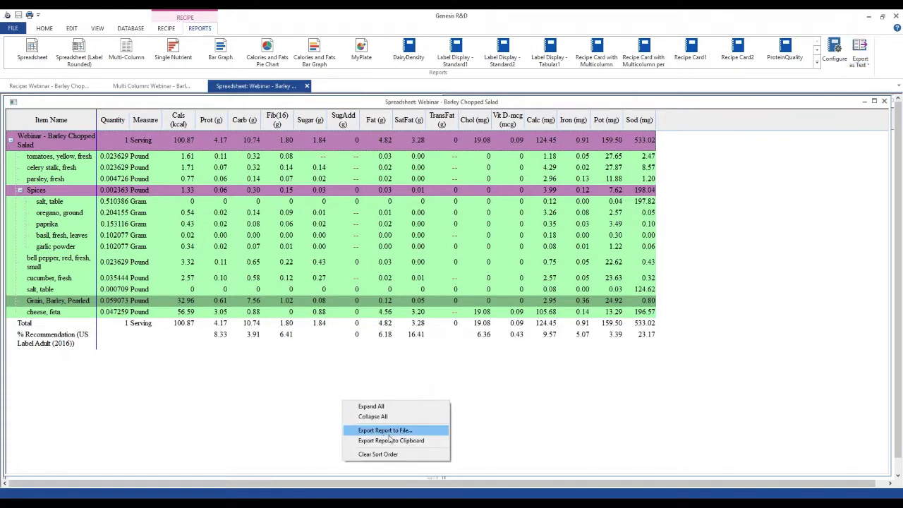
pyautogui.click(515, 400)
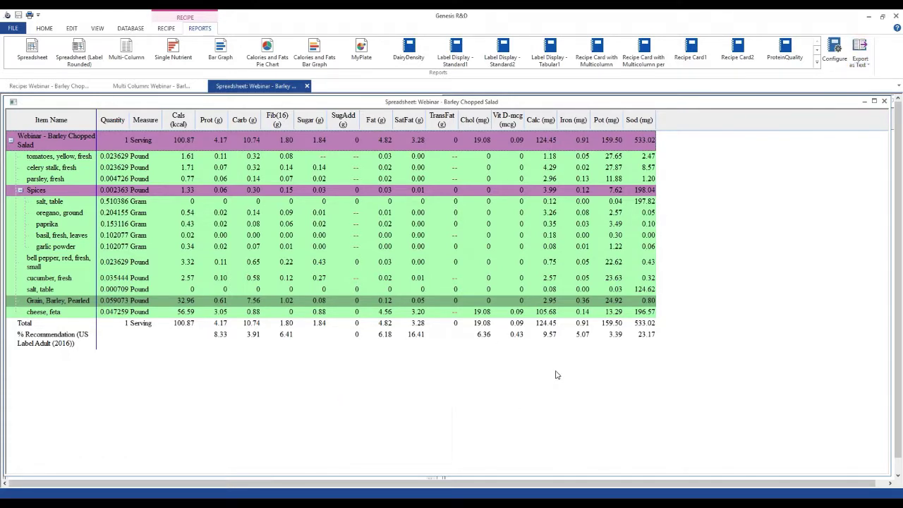
# Collapse and restore the ribbon, check the Export as Text choices, and close the Spreadsheet report.
pyautogui.doubleClick(198, 30)
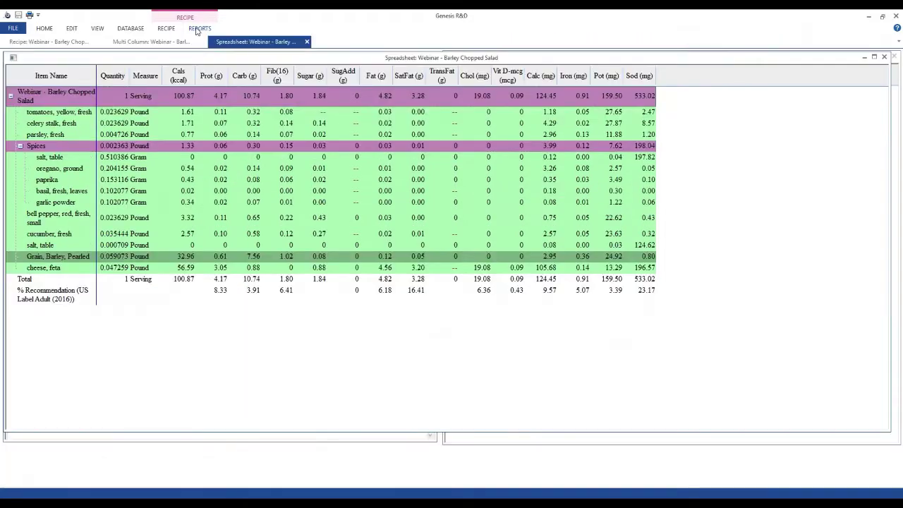
pyautogui.click(199, 29)
pyautogui.doubleClick(199, 30)
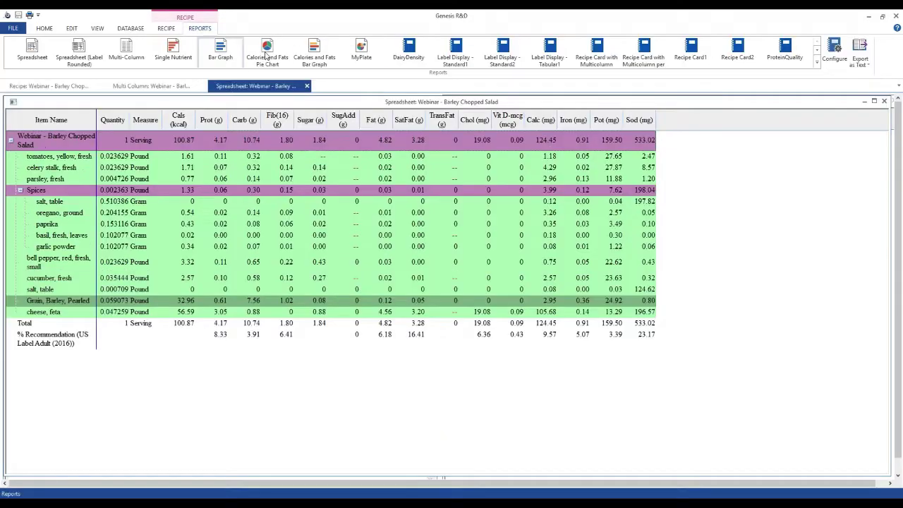
pyautogui.click(860, 65)
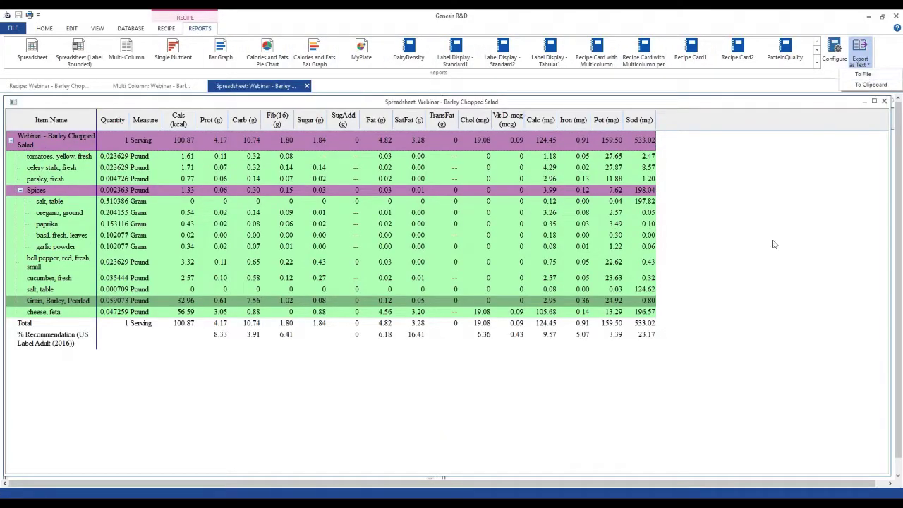
pyautogui.click(729, 246)
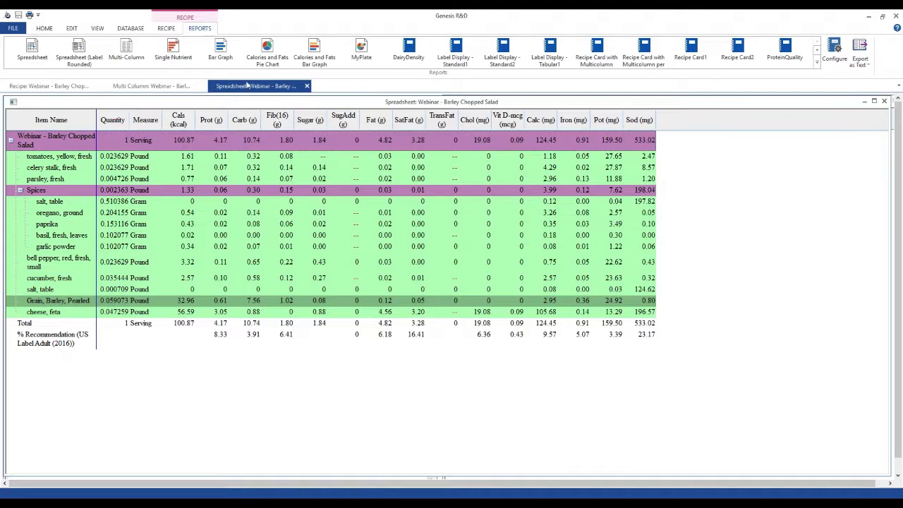
pyautogui.click(307, 86)
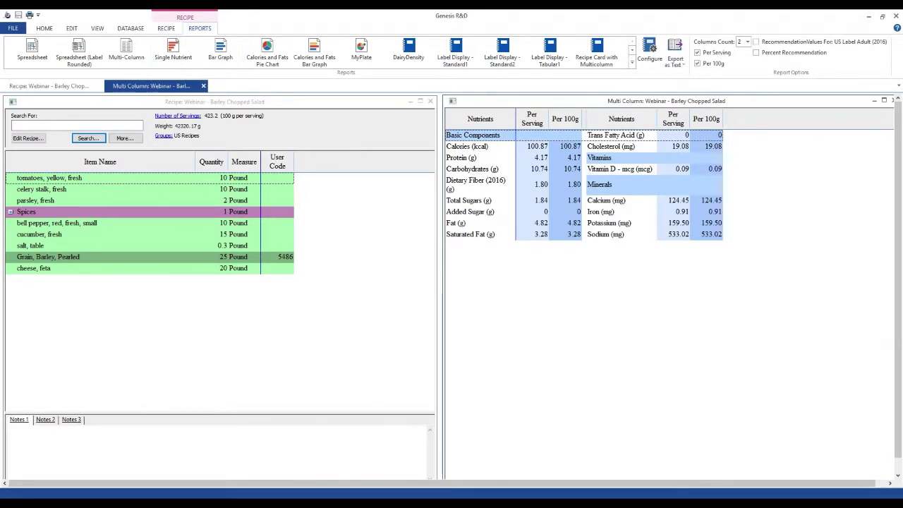
pyautogui.moveTo(289, 493)
pyautogui.click(337, 467)
pyautogui.scroll(-2, 235, 247)
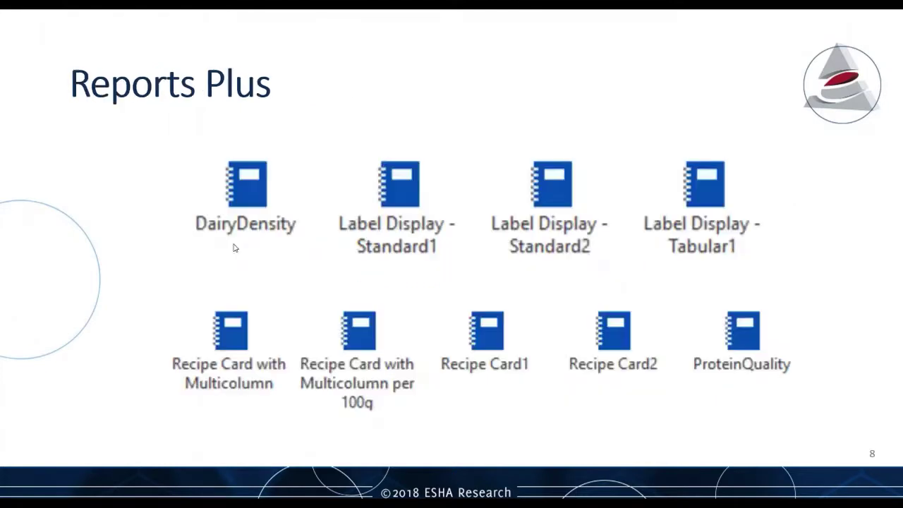
pyautogui.scroll(1, 234, 247)
pyautogui.hotkey('alt', 'Tab')
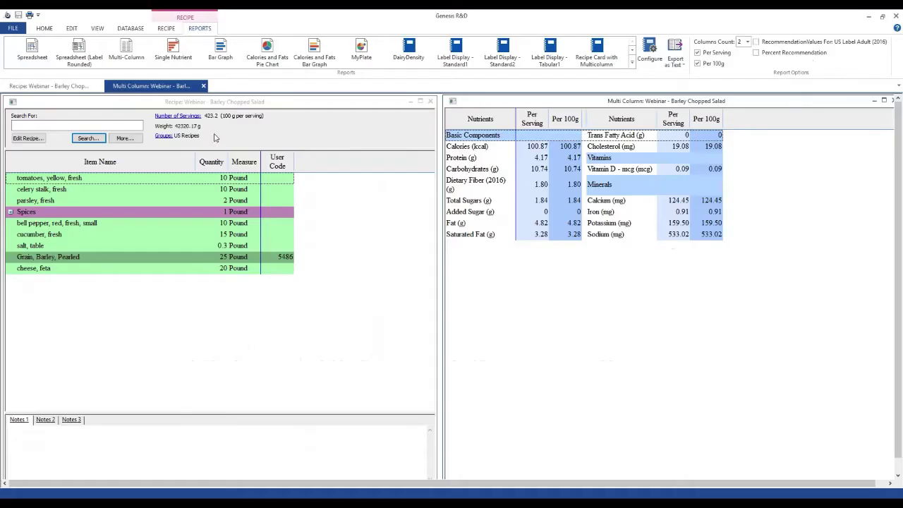
# Close the Multi-Column report and view the Reports PLUS header and footer preferences.
pyautogui.moveTo(835, 103); pyautogui.dragTo(769, 103)
pyautogui.click(826, 102)
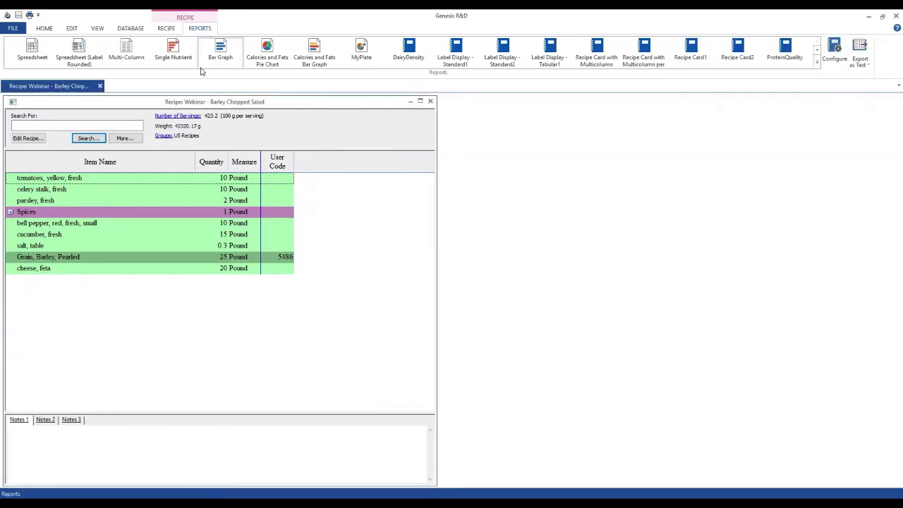
pyautogui.click(167, 28)
pyautogui.click(47, 28)
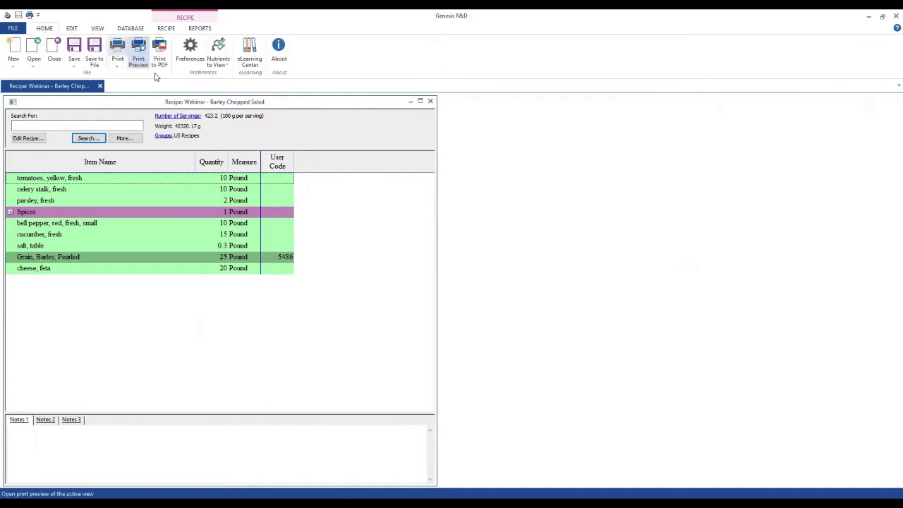
pyautogui.click(185, 49)
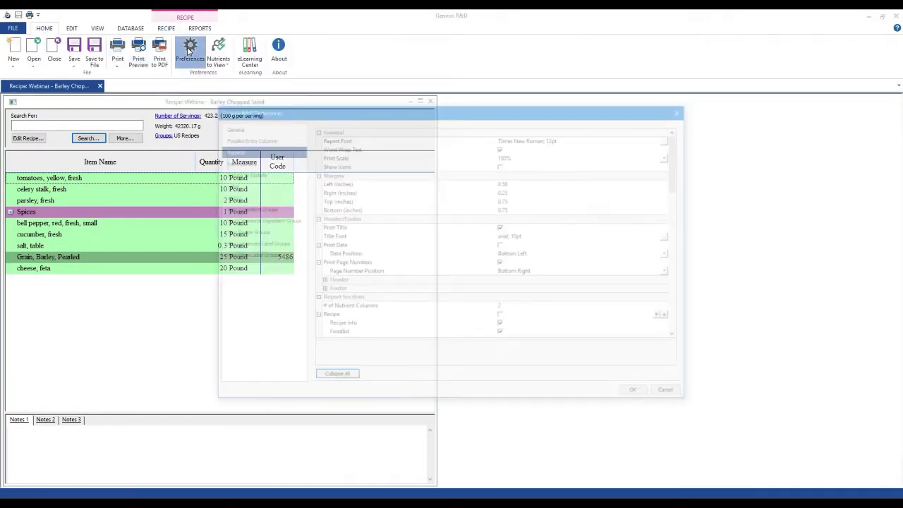
pyautogui.click(234, 162)
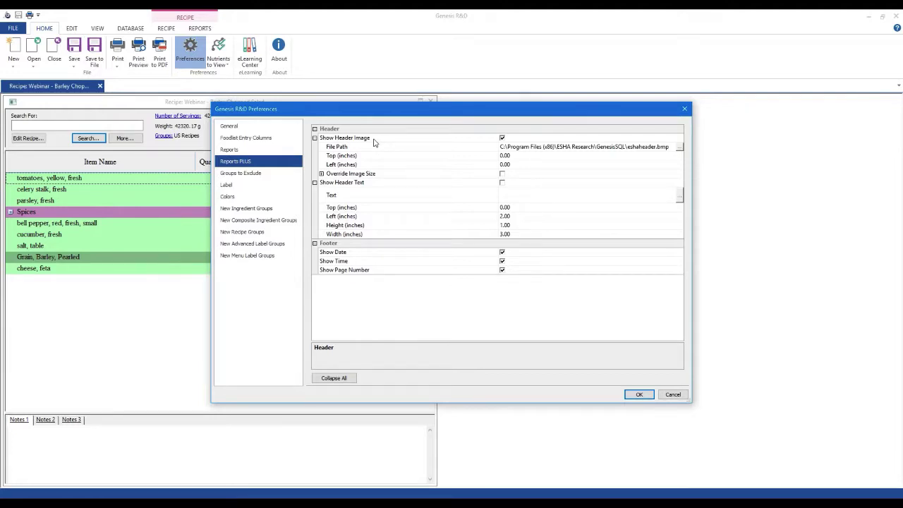
pyautogui.click(638, 394)
# Open the recipe's Label Display - Standard1 report and enlarge its window downward to show more of the label.
pyautogui.click(199, 28)
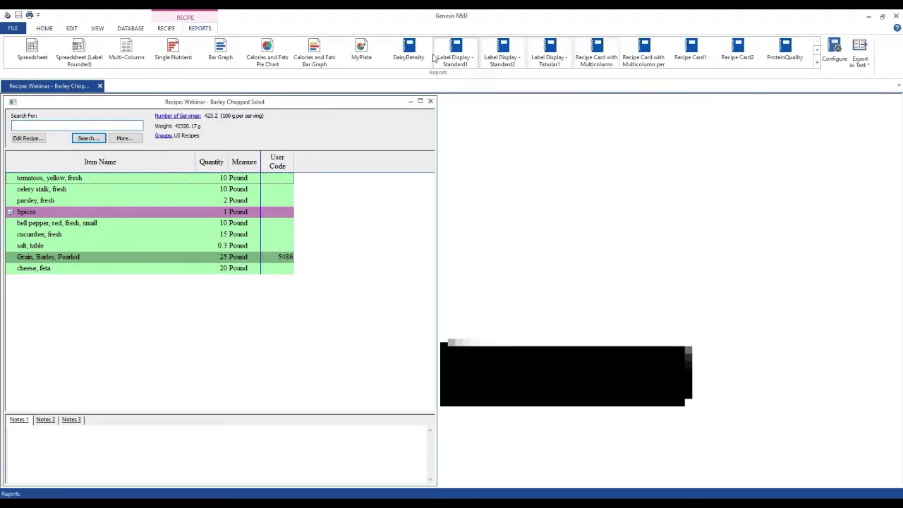
pyautogui.click(462, 50)
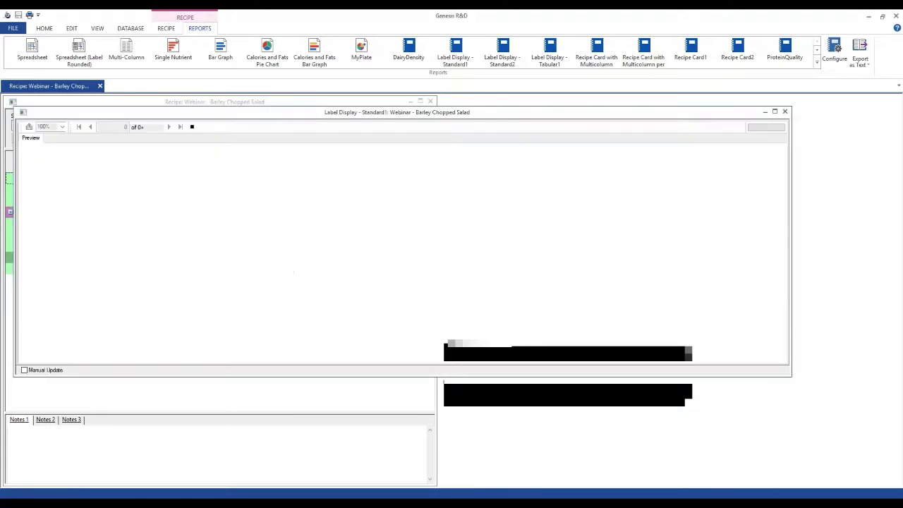
pyautogui.moveTo(448, 106); pyautogui.dragTo(448, 95)
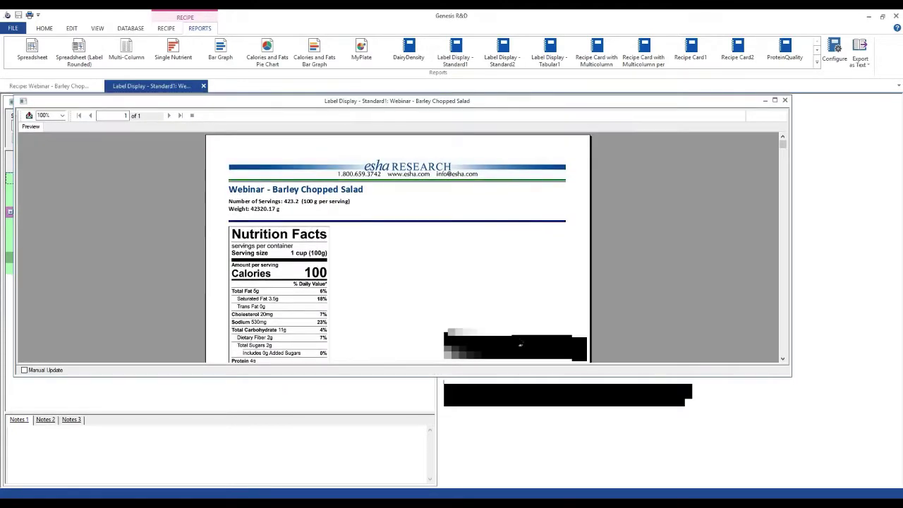
pyautogui.moveTo(524, 375); pyautogui.dragTo(521, 487)
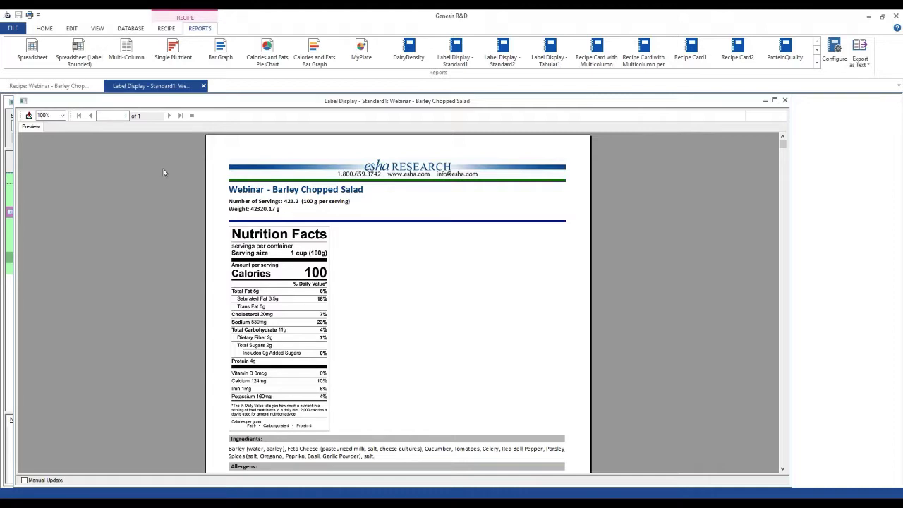
# Open the Reports PLUS preferences and move the dialog aside to compare the header image setting with the report's header.
pyautogui.click(44, 28)
pyautogui.click(189, 50)
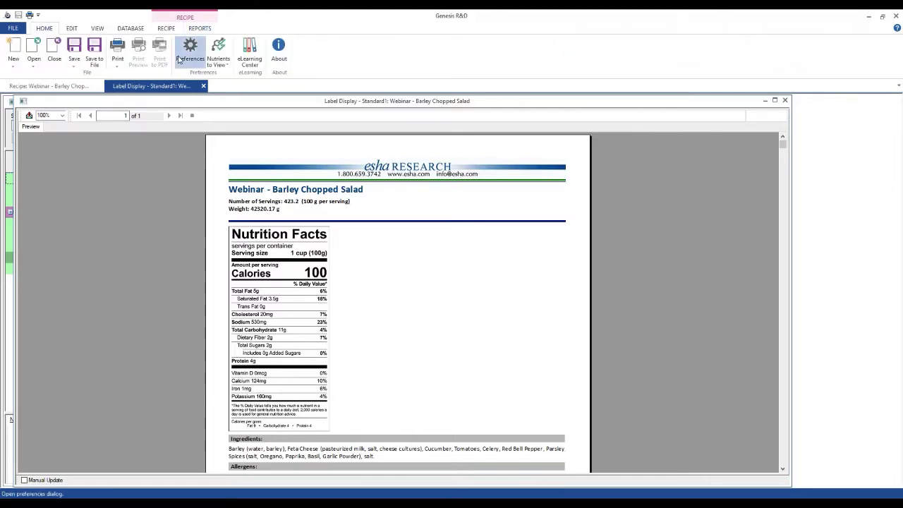
pyautogui.click(236, 160)
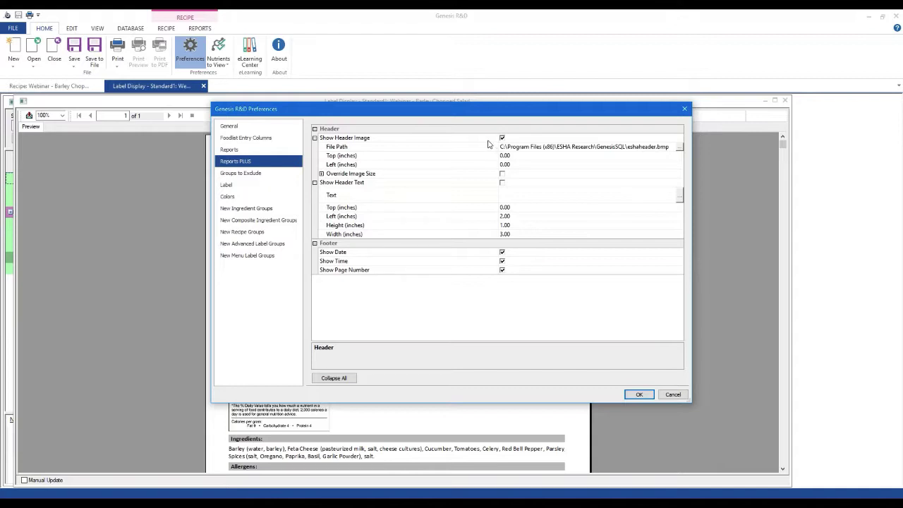
pyautogui.click(584, 146)
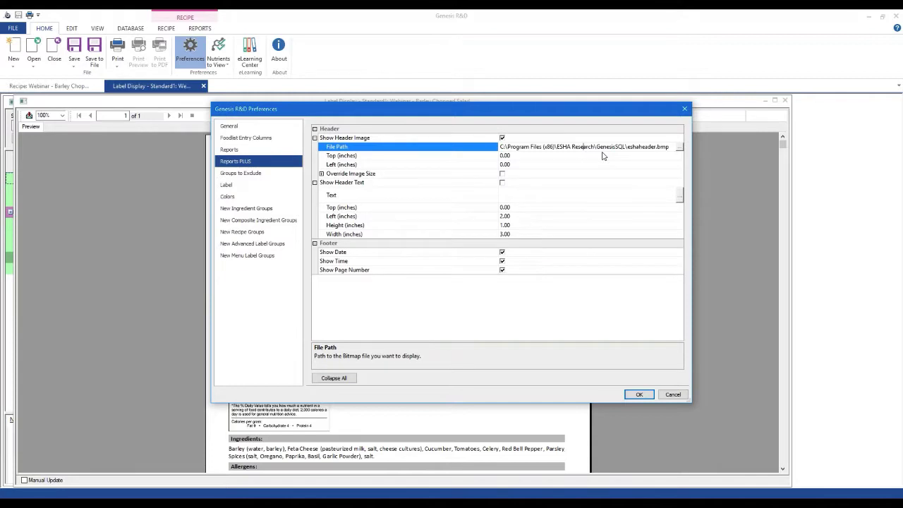
pyautogui.moveTo(461, 119); pyautogui.dragTo(670, 208)
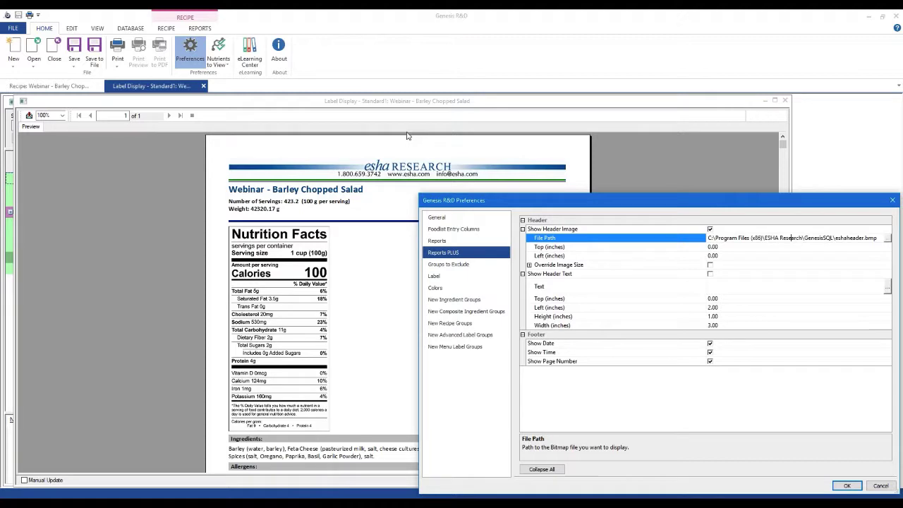
pyautogui.moveTo(513, 195); pyautogui.dragTo(361, 118)
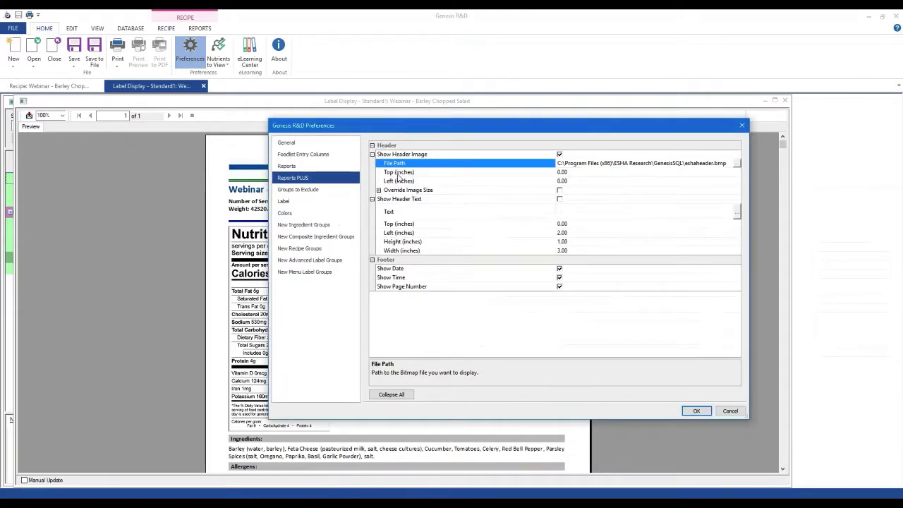
# Examine the header image's file path and its top and left positions, and expand Override Image Size to view width and height.
pyautogui.click(630, 163)
pyautogui.moveTo(560, 163); pyautogui.dragTo(734, 158)
pyautogui.click(579, 175)
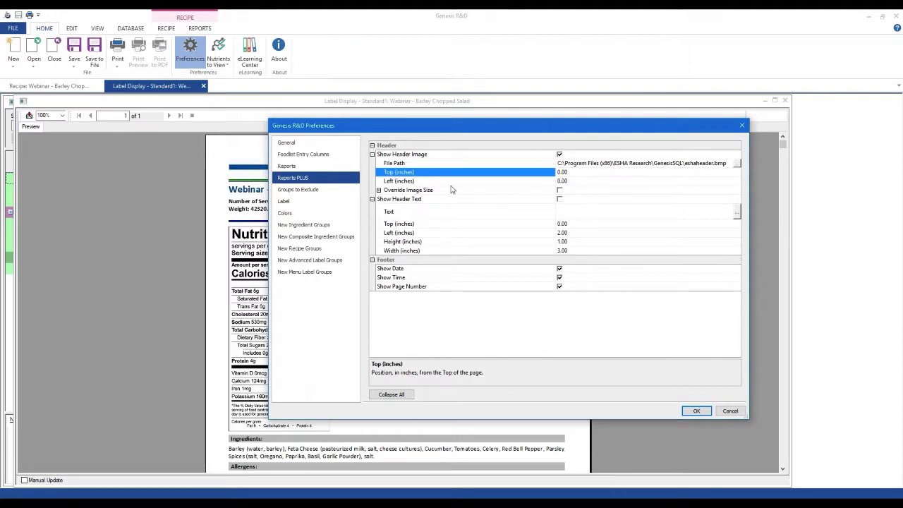
pyautogui.click(572, 181)
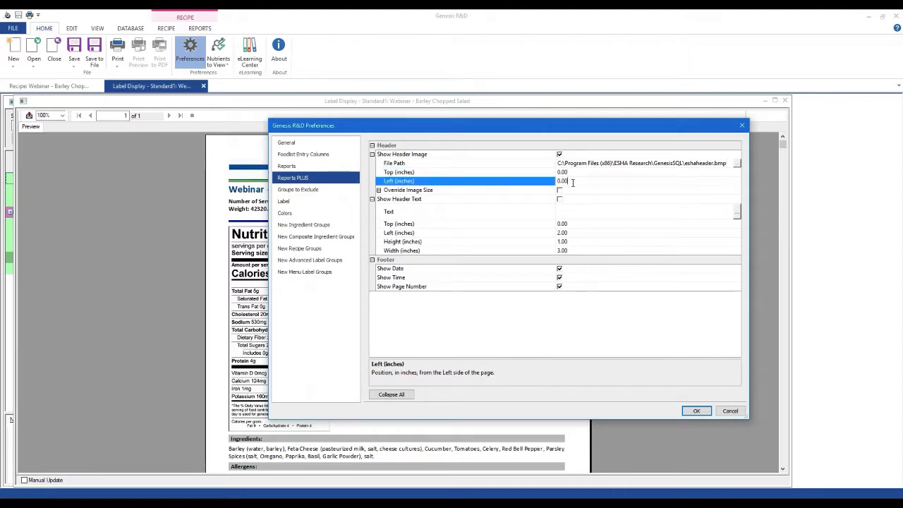
pyautogui.click(378, 189)
pyautogui.click(422, 199)
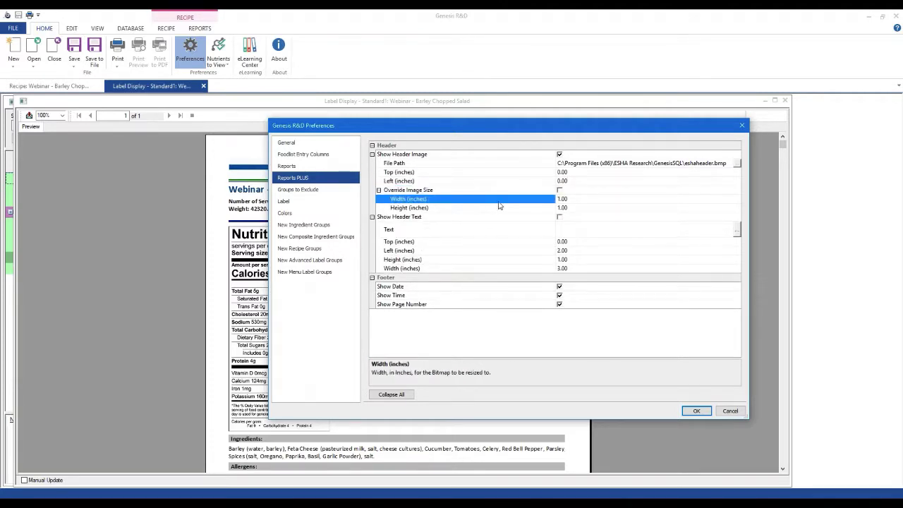
pyautogui.click(576, 208)
pyautogui.click(579, 201)
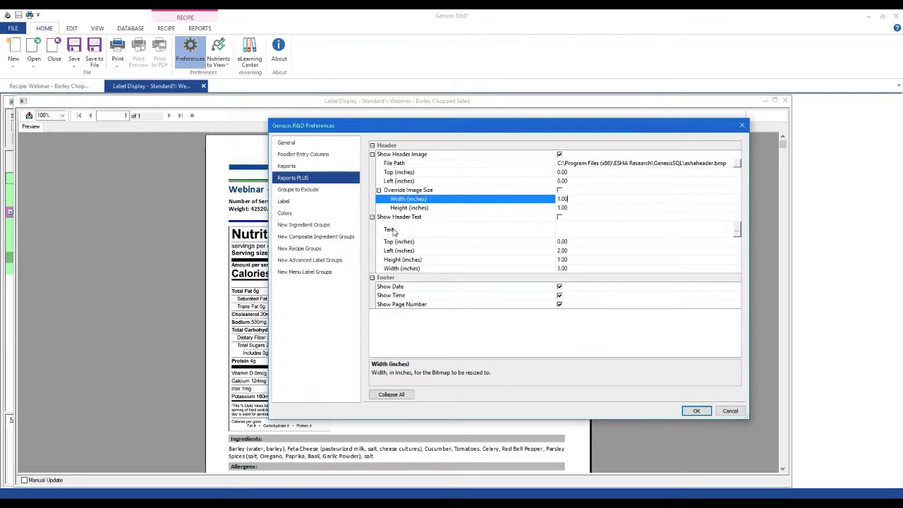
# Examine the header text settings: the text itself, top and left positions, height and width.
pyautogui.click(416, 233)
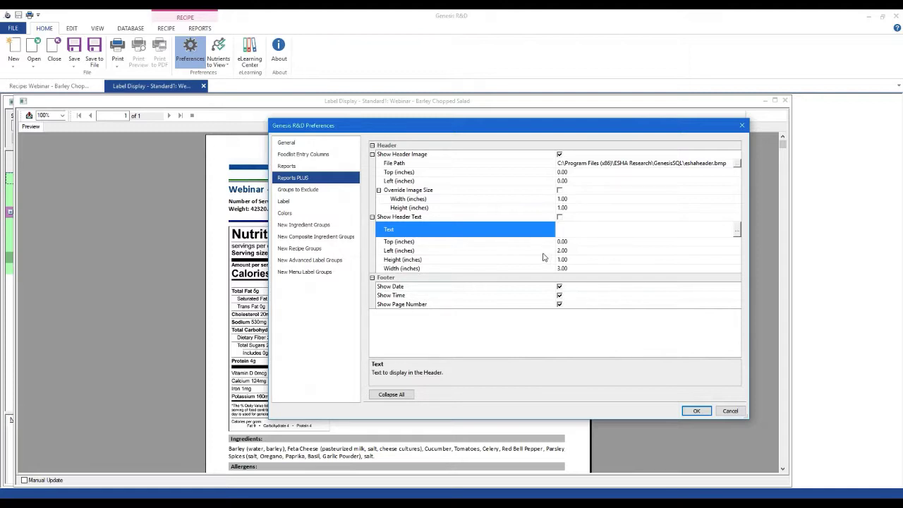
pyautogui.click(459, 243)
pyautogui.click(437, 252)
pyautogui.click(430, 260)
pyautogui.click(426, 269)
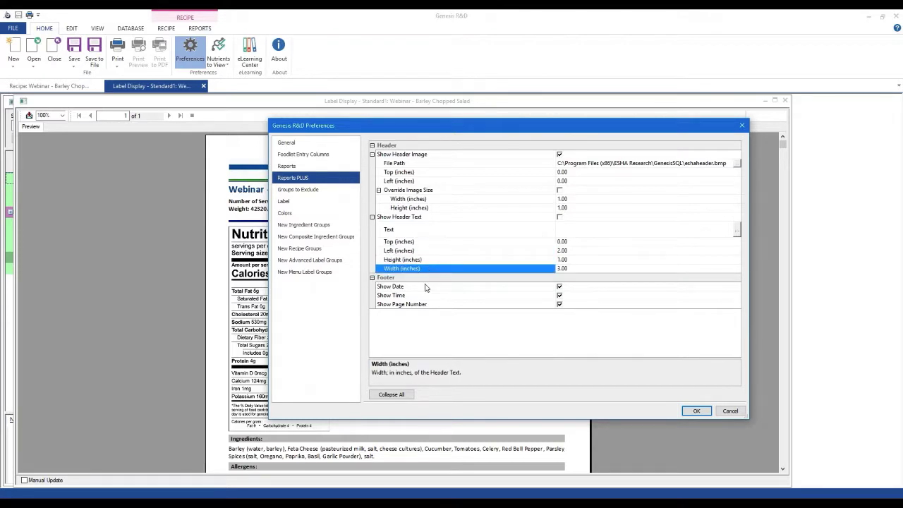
# Examine the footer's date, time and page number options, cancel the preferences, and view the footer of the Label Display report.
pyautogui.click(426, 288)
pyautogui.click(419, 303)
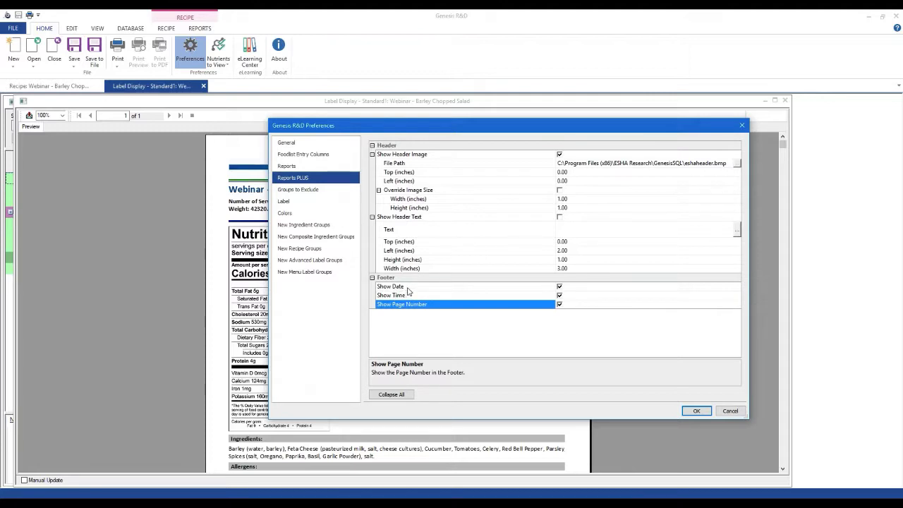
pyautogui.click(407, 287)
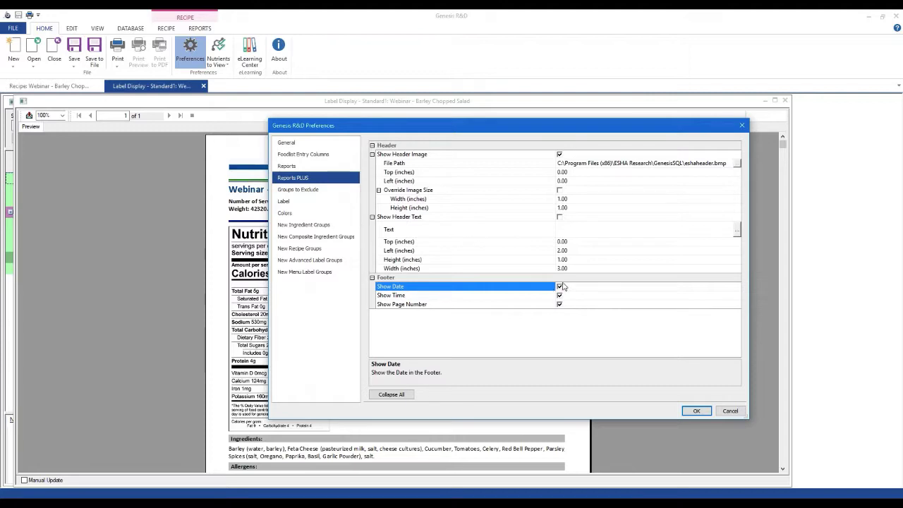
pyautogui.click(729, 410)
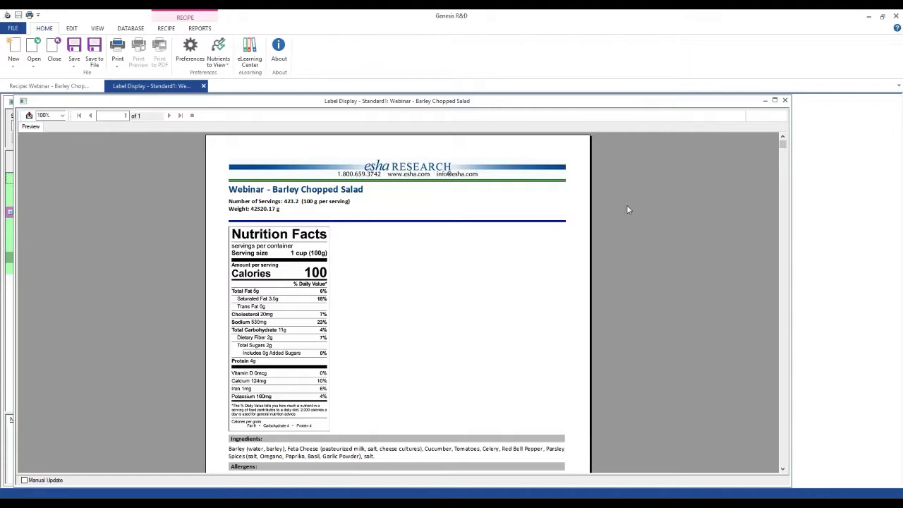
pyautogui.scroll(-5, 619, 304)
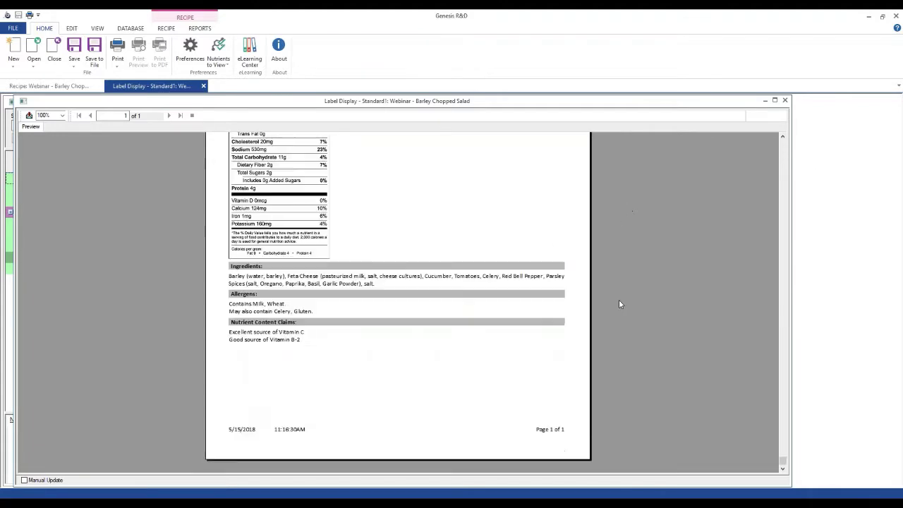
# Return to the start of the Label Display report, open its export options, and examine the list of available export formats.
pyautogui.scroll(5, 619, 304)
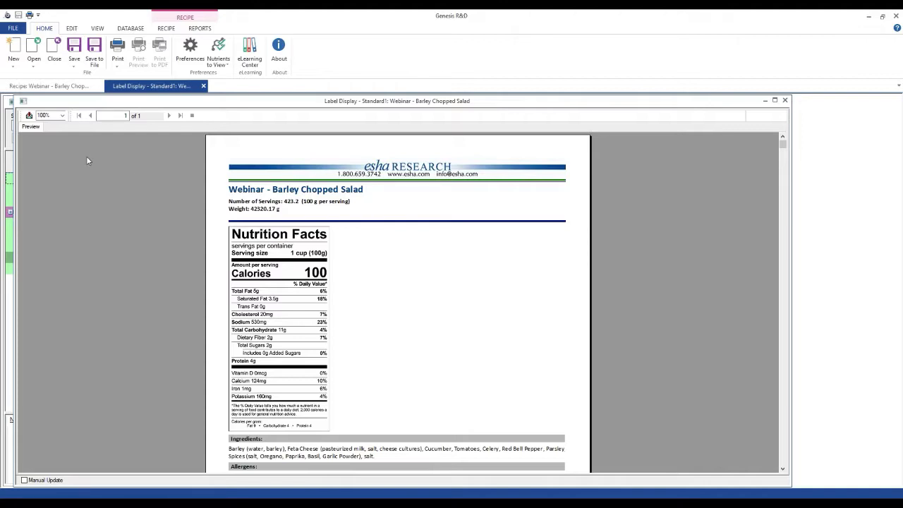
pyautogui.click(29, 116)
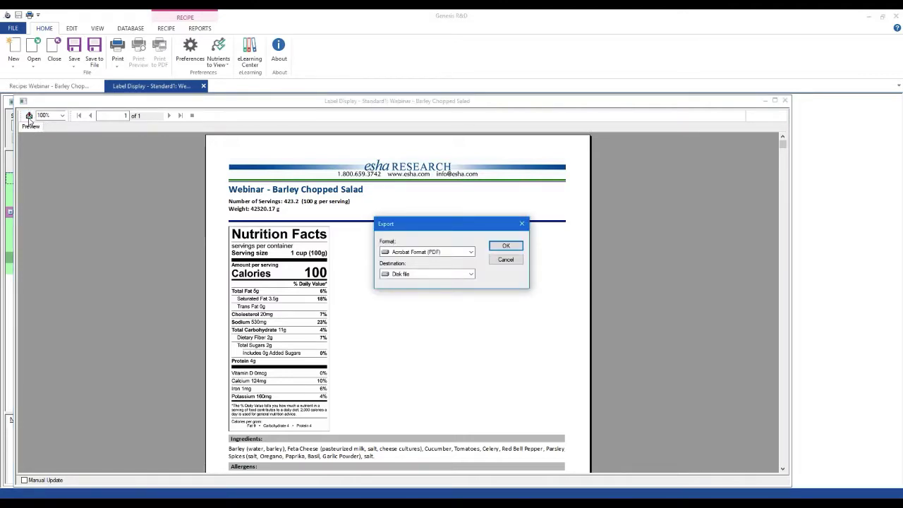
pyautogui.click(506, 260)
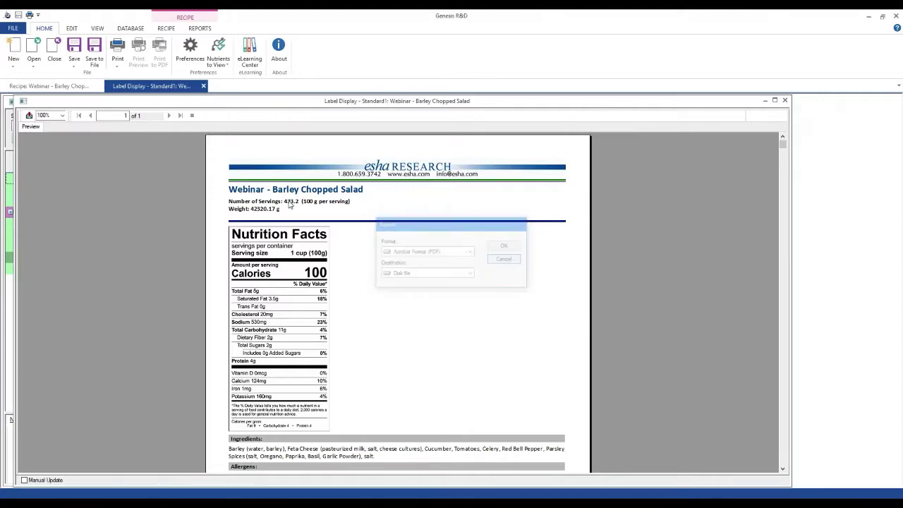
pyautogui.click(29, 116)
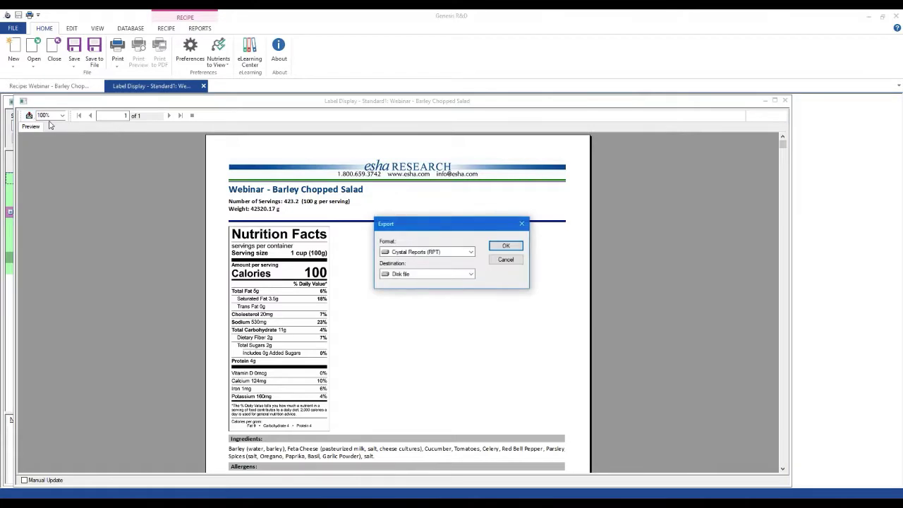
pyautogui.click(469, 252)
pyautogui.scroll(-3, 425, 273)
pyautogui.scroll(3, 447, 276)
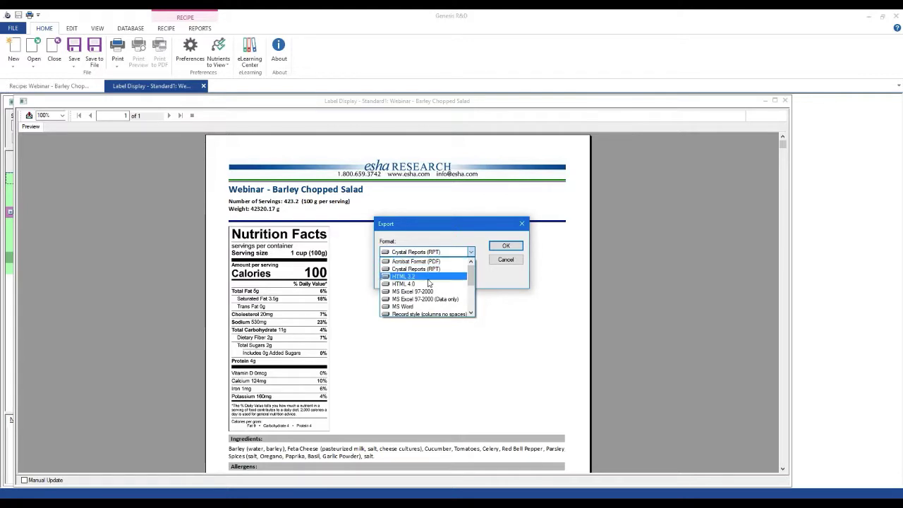
pyautogui.scroll(-3, 409, 306)
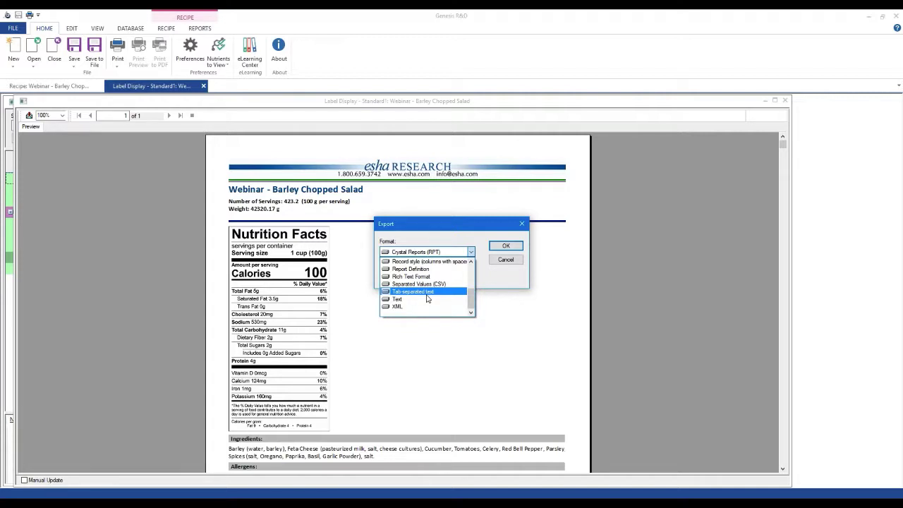
pyautogui.click(422, 254)
# Examine the available export destinations, recheck the format list, and cancel the export.
pyautogui.click(471, 274)
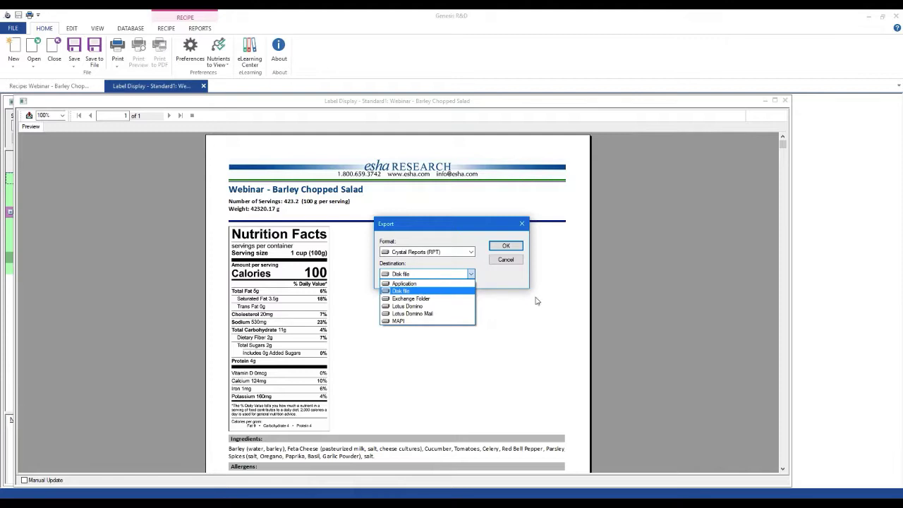
pyautogui.click(502, 280)
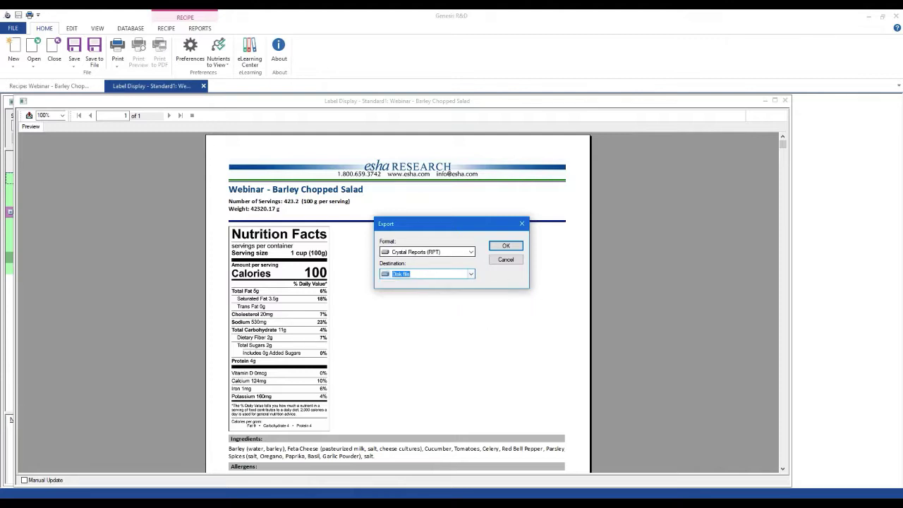
pyautogui.click(471, 252)
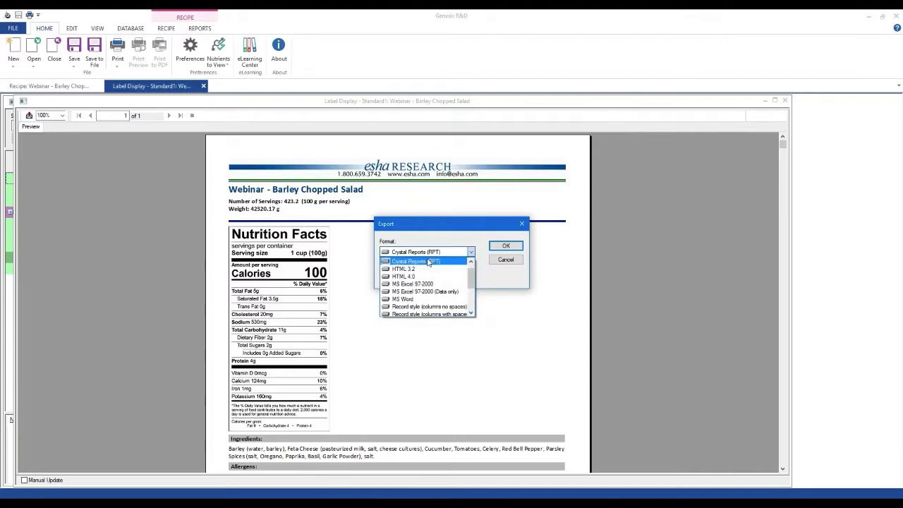
pyautogui.click(503, 260)
pyautogui.click(504, 261)
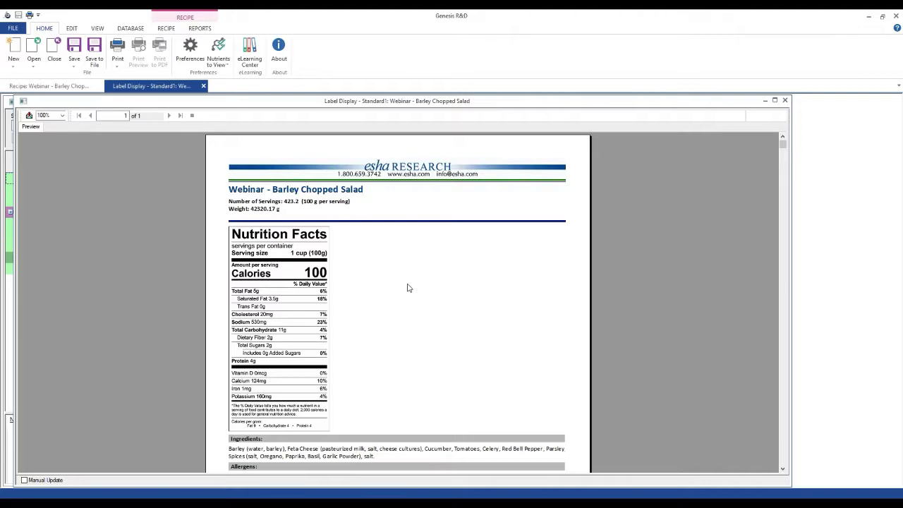
# Review the available recipe reports and the Label Display report's ingredients, allergens and nutrient claims, and close the report.
pyautogui.click(200, 28)
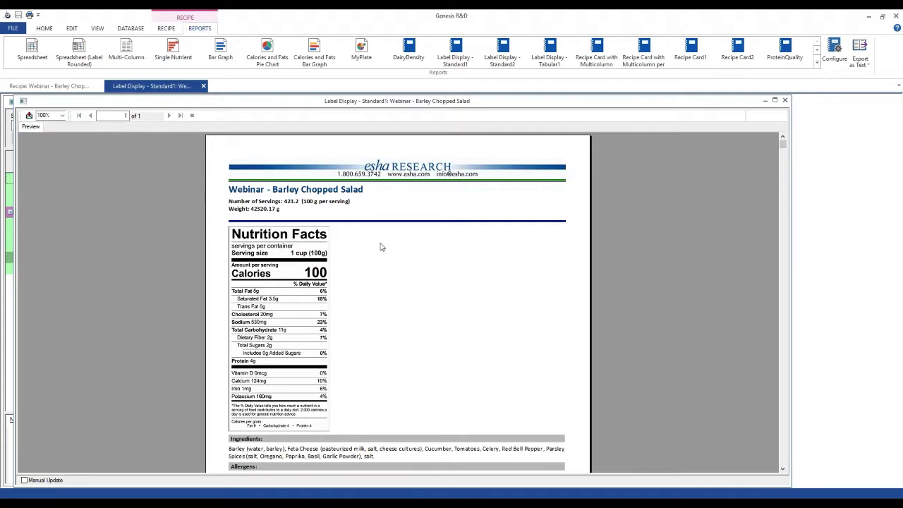
pyautogui.scroll(-2, 358, 338)
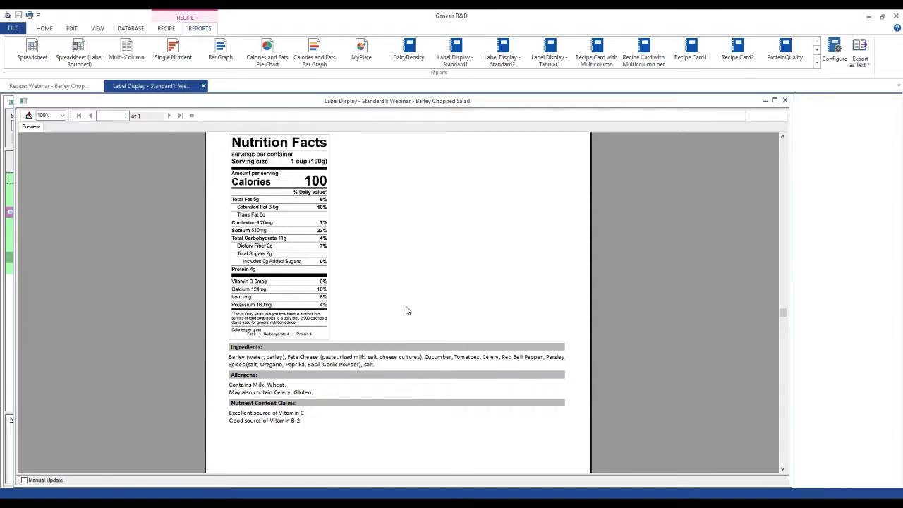
pyautogui.click(784, 100)
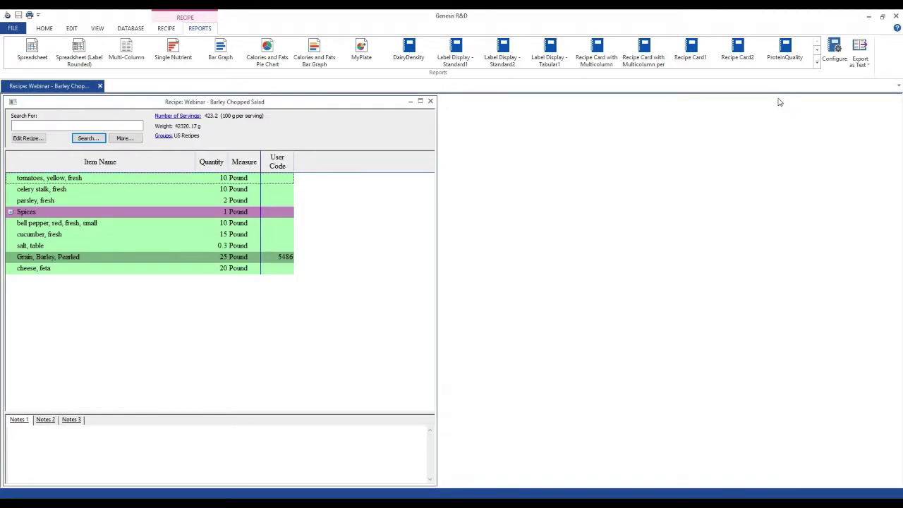
# Switch to the presentation to show the Label Display Report slide, and return to Genesis R&D.
pyautogui.hotkey('alt', 'Tab')
pyautogui.click(539, 182)
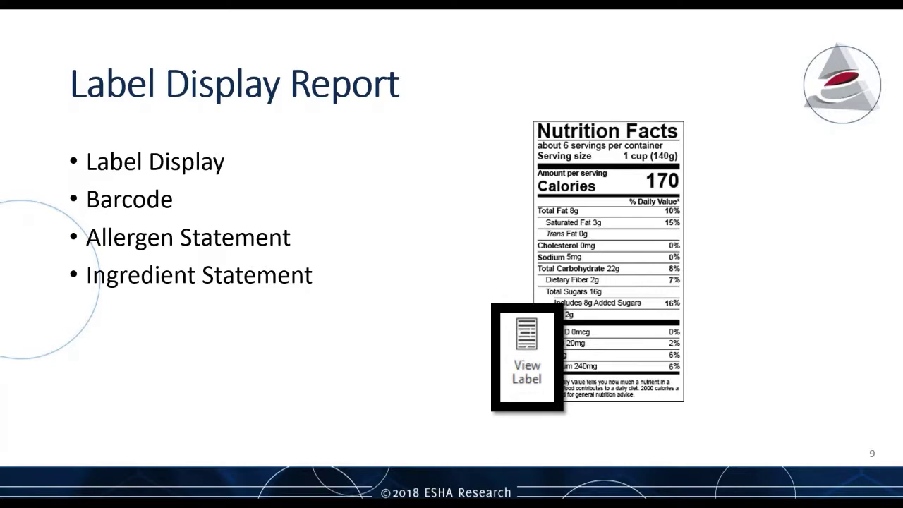
pyautogui.hotkey('alt', 'Tab')
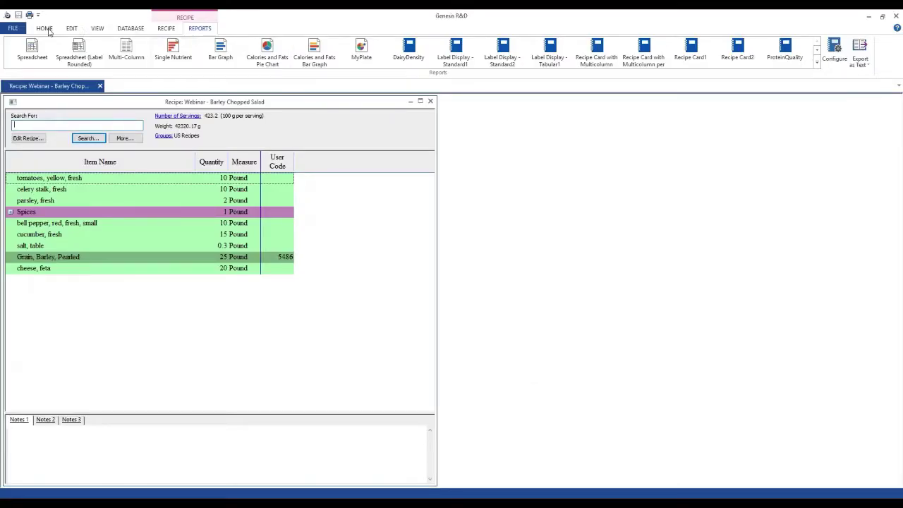
# Open the Label category of the preferences and expand the Header/Footer settings.
pyautogui.click(45, 29)
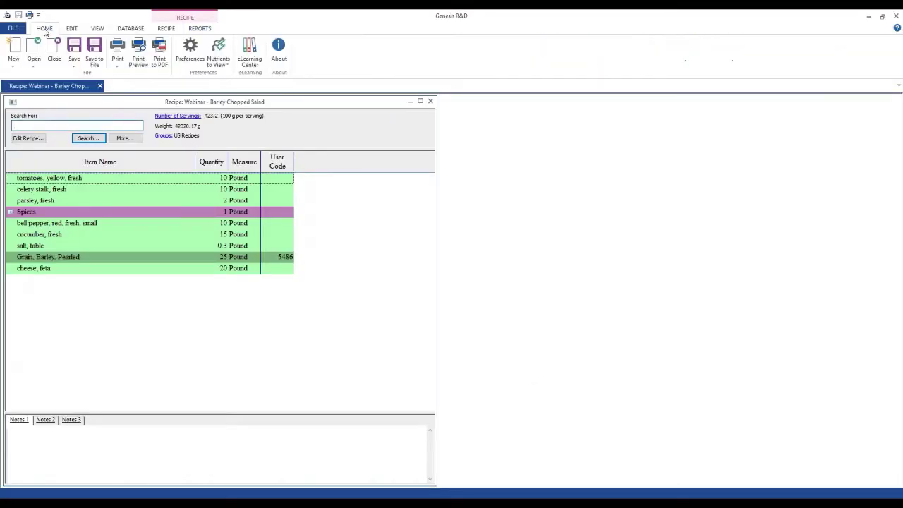
pyautogui.click(190, 56)
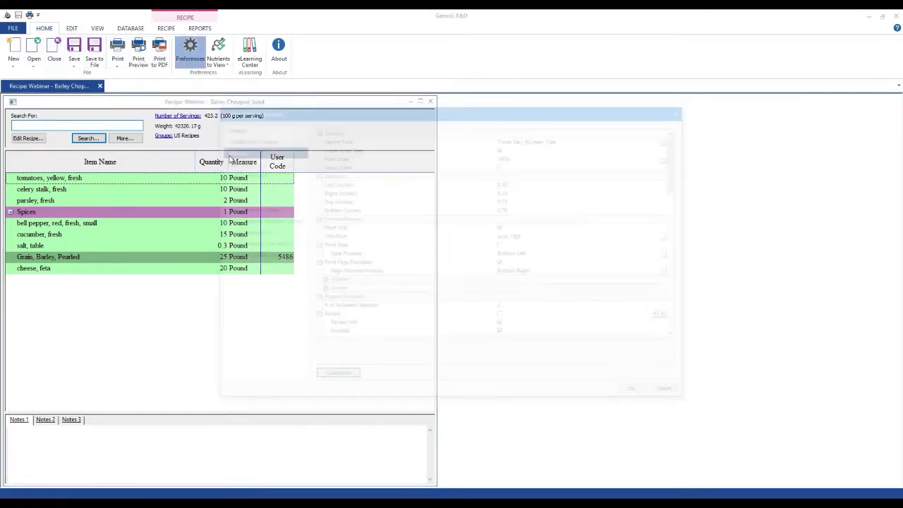
pyautogui.click(227, 185)
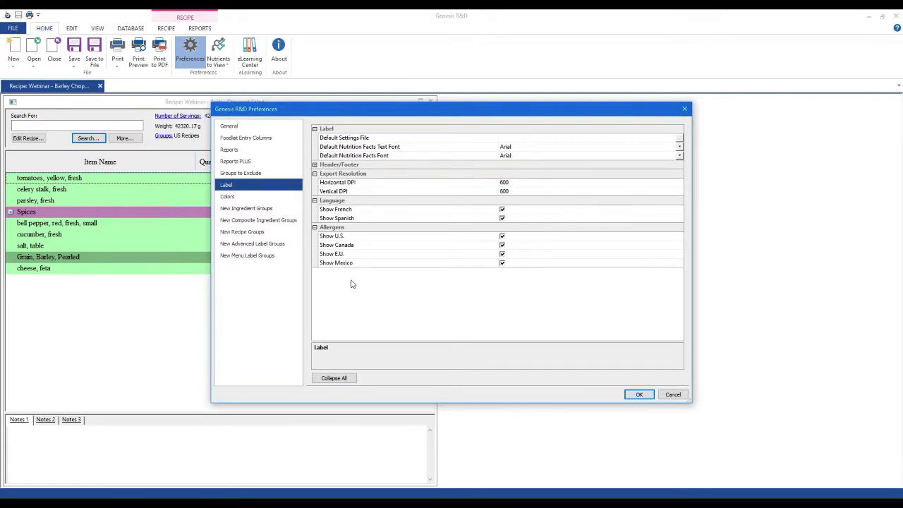
pyautogui.click(315, 165)
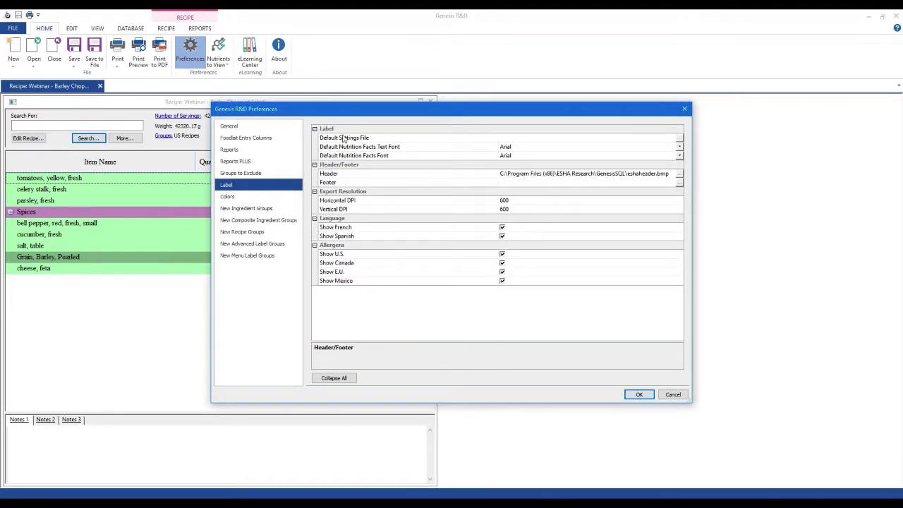
# Examine the Default Nutrition Facts Text Font and Default Nutrition Facts Font settings.
pyautogui.click(375, 149)
pyautogui.click(510, 148)
pyautogui.click(511, 147)
pyautogui.click(477, 159)
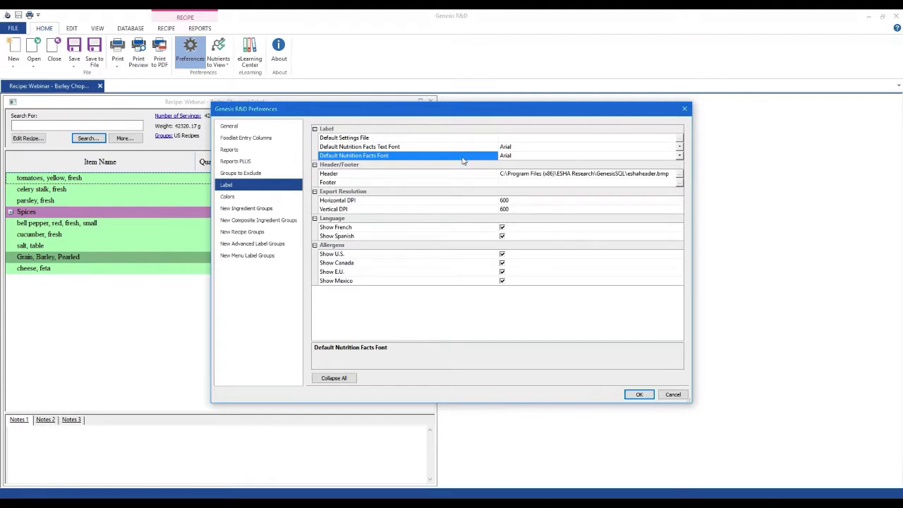
# Examine the label's footer, header image path and Default Settings File preferences, and cancel the preferences.
pyautogui.click(362, 181)
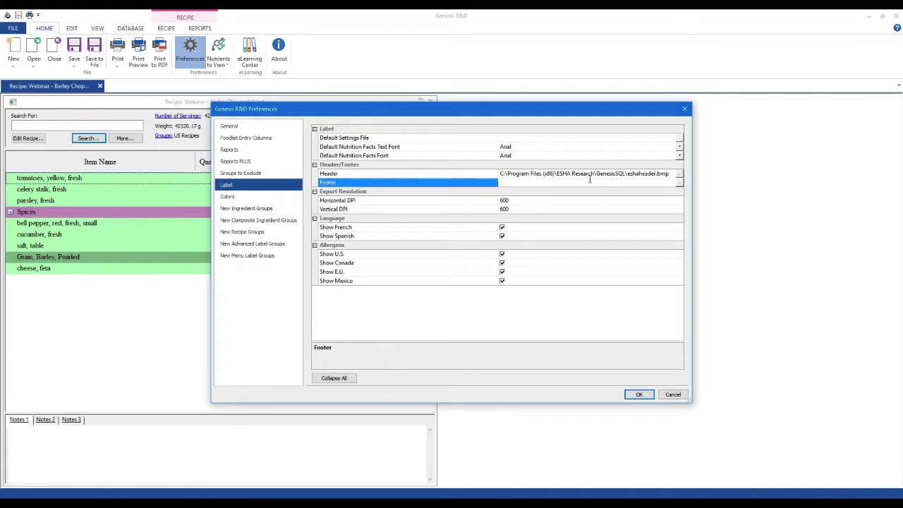
pyautogui.moveTo(627, 173); pyautogui.dragTo(692, 170)
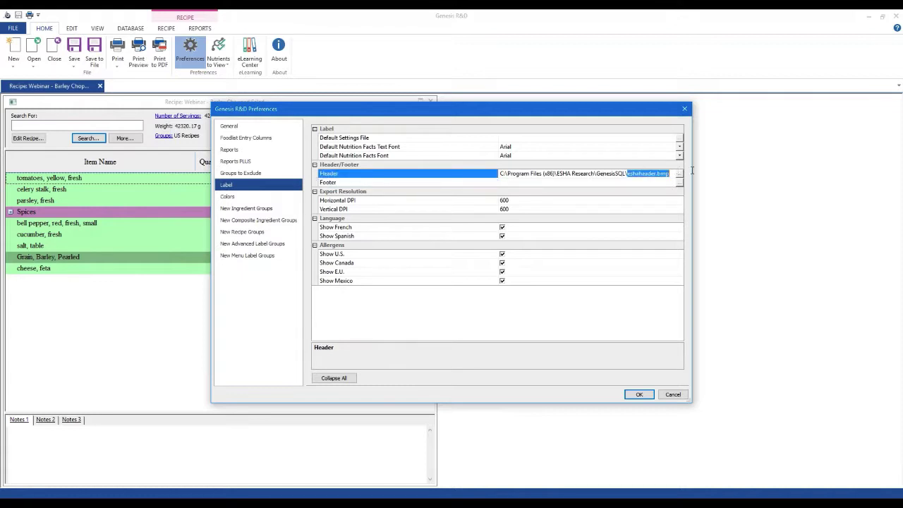
pyautogui.click(661, 173)
pyautogui.click(394, 139)
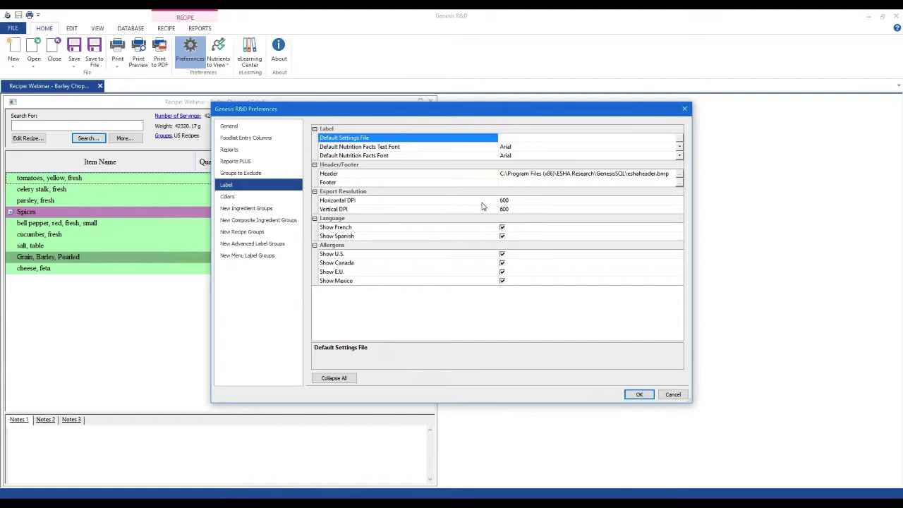
pyautogui.click(672, 395)
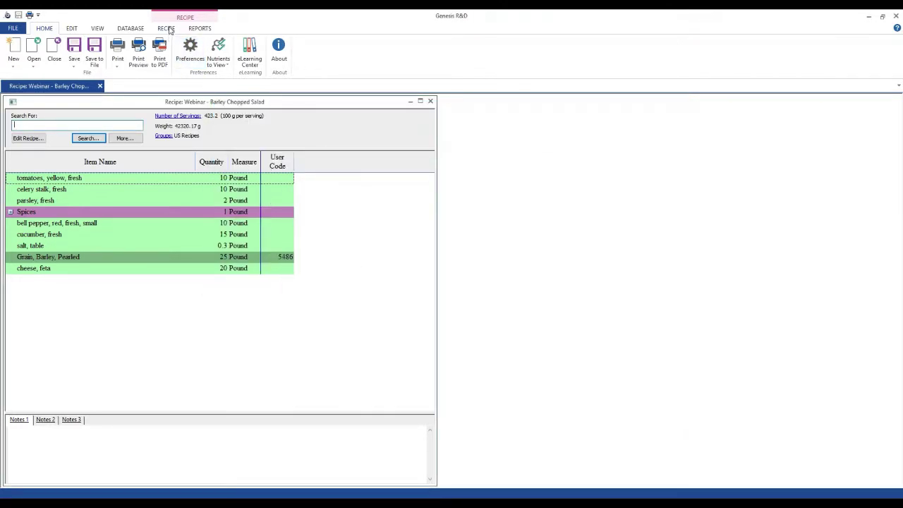
# Open the label view of the Webinar - Barley Chopped Salad recipe and deselect the Nutrition Facts panel.
pyautogui.click(166, 29)
pyautogui.click(189, 54)
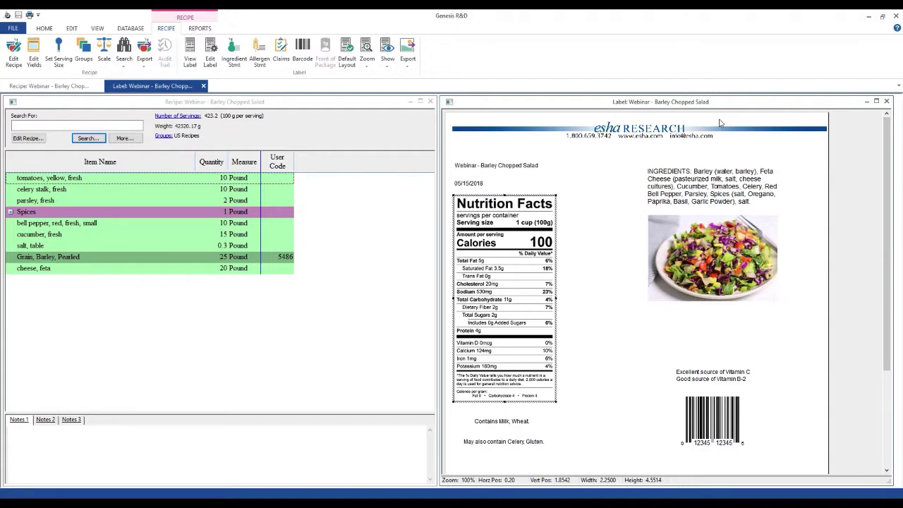
pyautogui.click(566, 279)
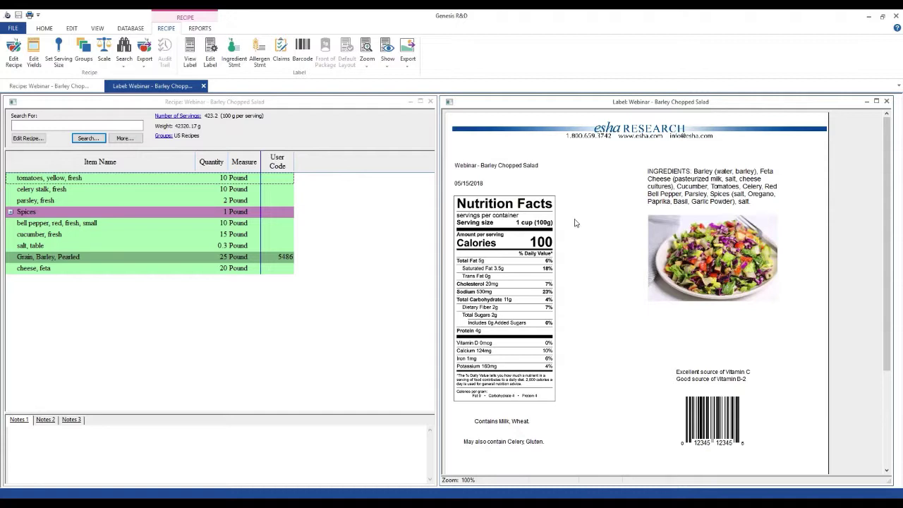
# Move the barcode beside the allergen statement and back beneath the nutrient content claims, and review which label elements can be shown.
pyautogui.moveTo(705, 416); pyautogui.dragTo(615, 416)
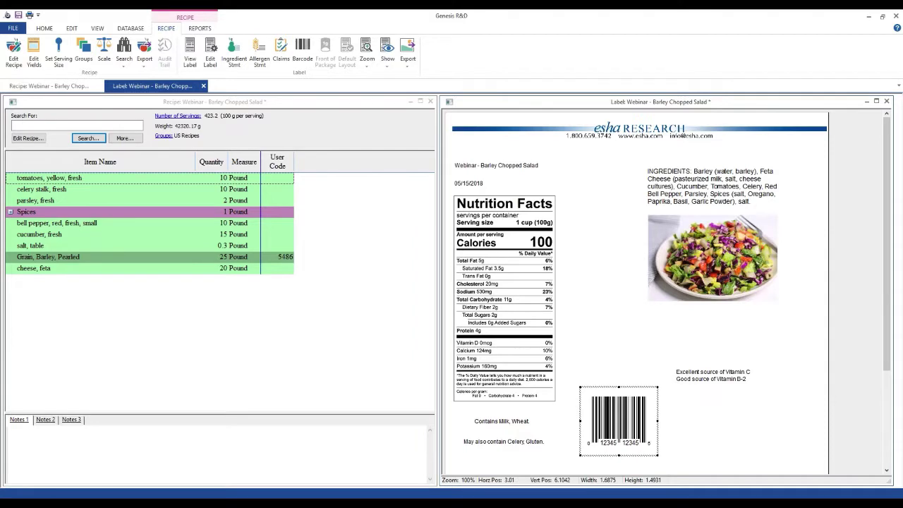
pyautogui.moveTo(644, 418); pyautogui.dragTo(707, 428)
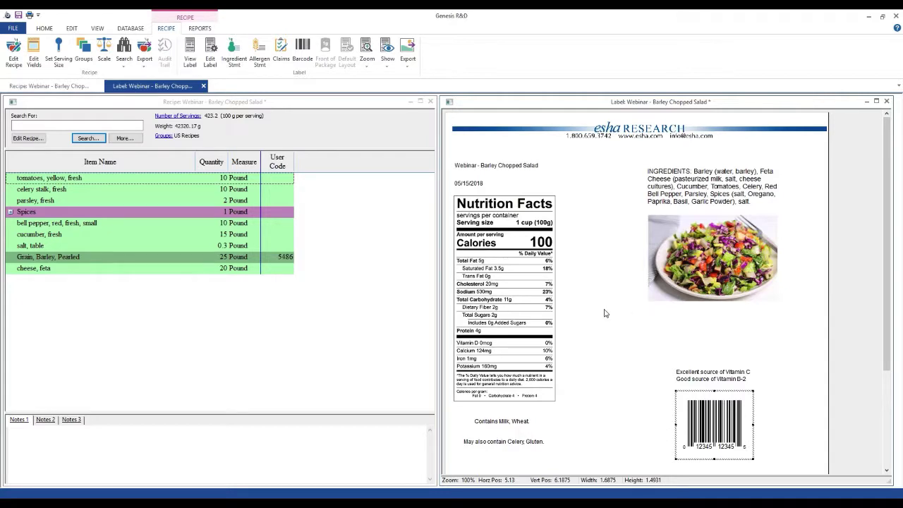
pyautogui.click(388, 60)
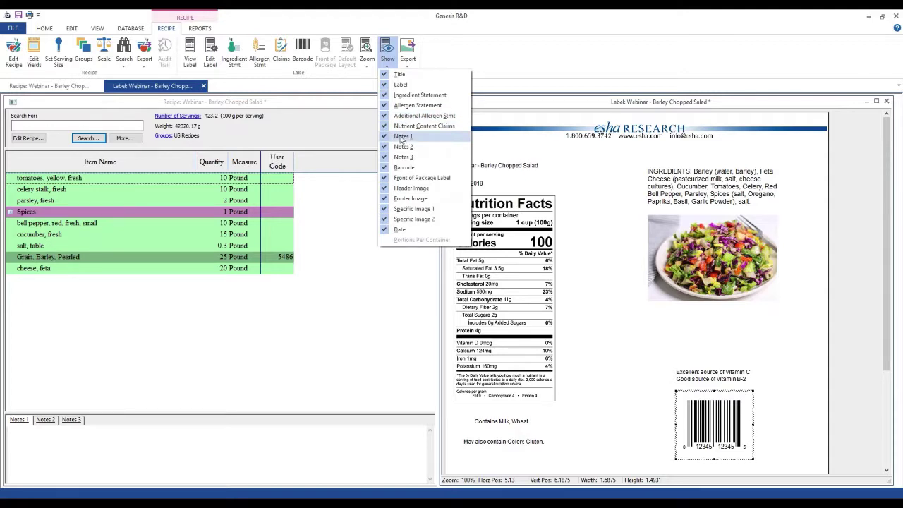
pyautogui.click(605, 348)
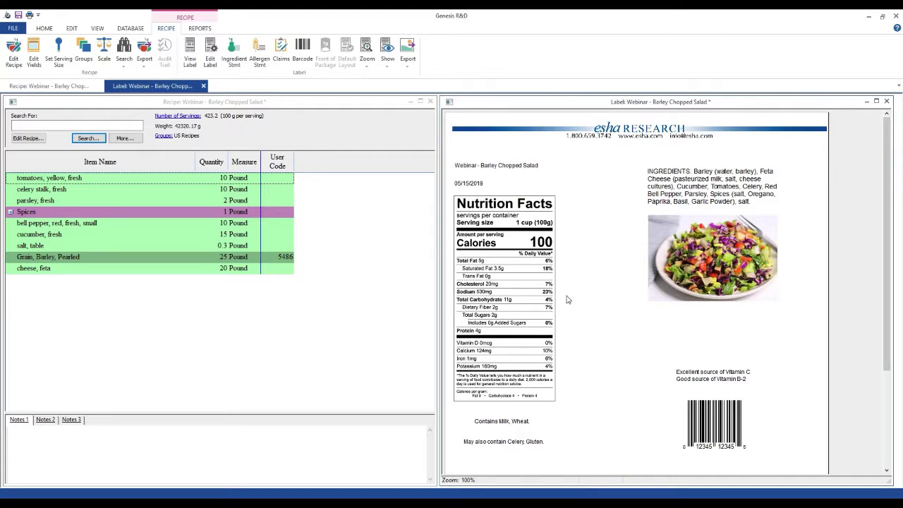
# Open the label settings and look through Format Options, Nutrient Options, Voluntary Nutrients and Object Properties.
pyautogui.click(211, 51)
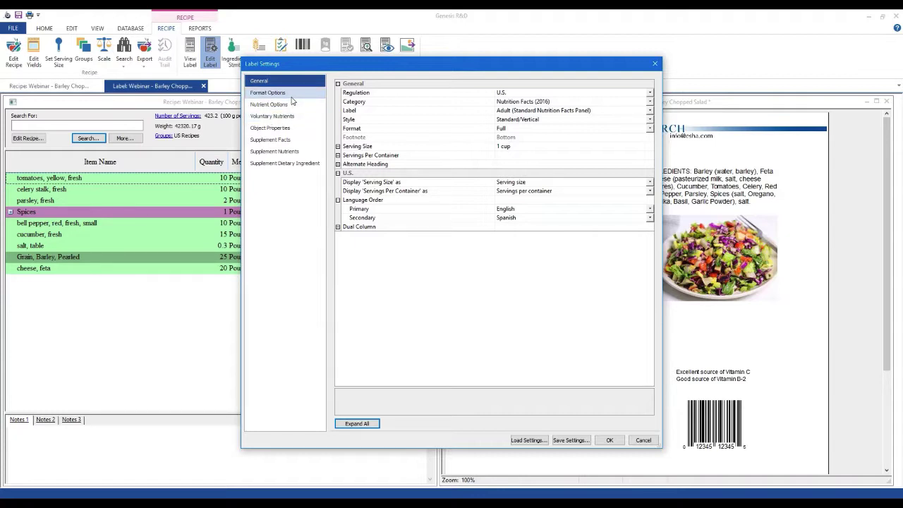
pyautogui.click(291, 98)
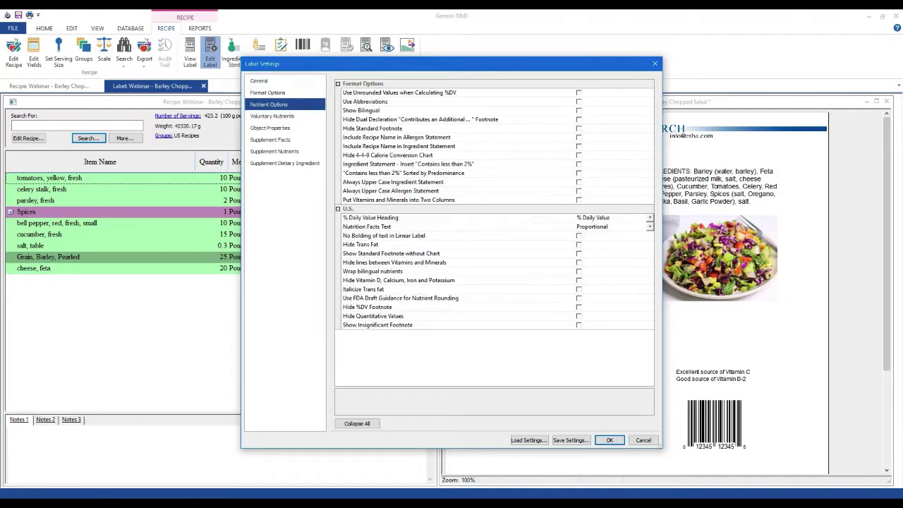
pyautogui.click(287, 105)
pyautogui.click(282, 117)
pyautogui.click(270, 129)
# Turn on Draw Frame for the label's Title in the Object Properties and apply the label settings.
pyautogui.moveTo(353, 64); pyautogui.dragTo(130, 61)
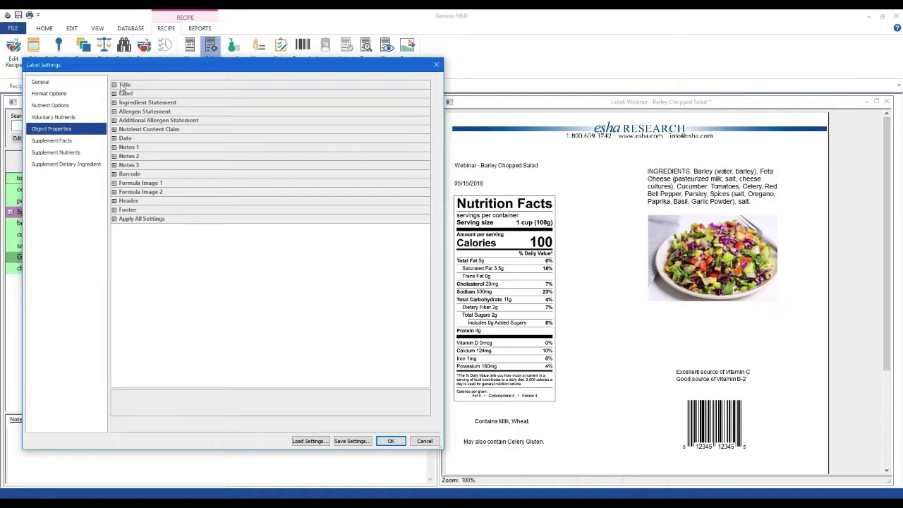
pyautogui.click(114, 85)
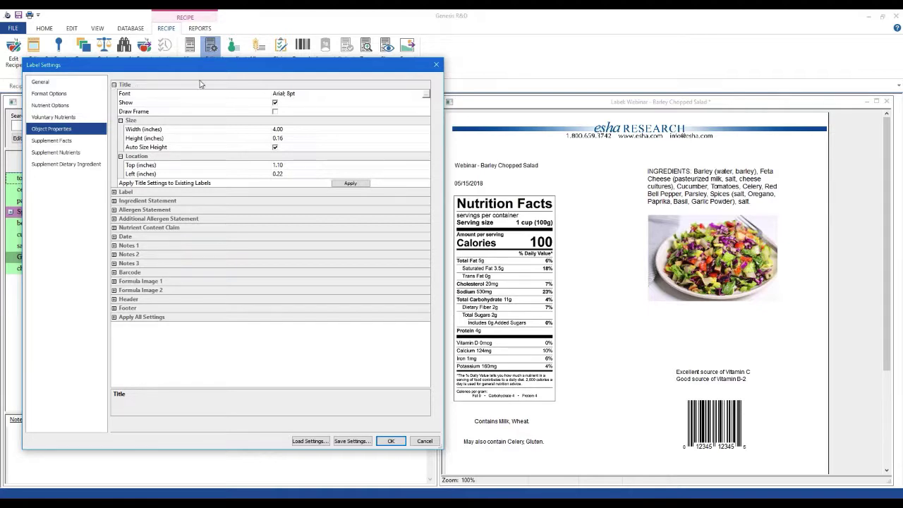
pyautogui.click(310, 94)
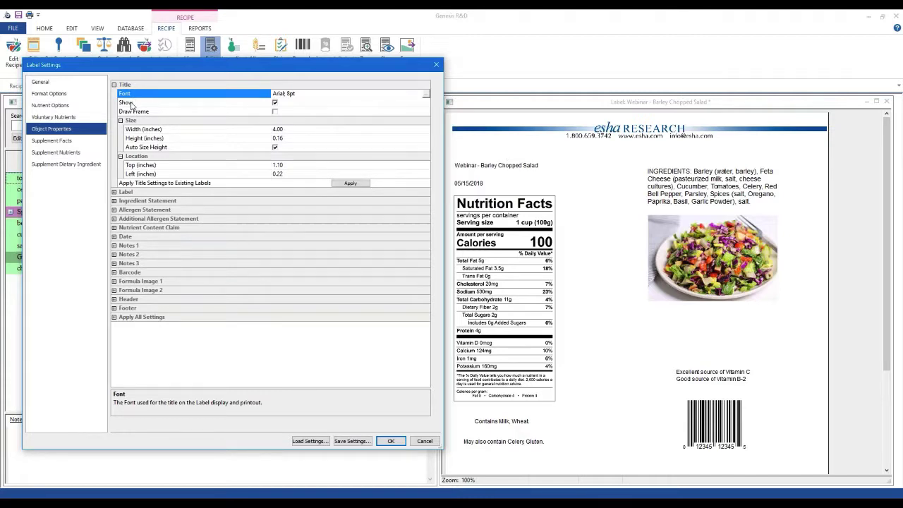
pyautogui.click(133, 103)
pyautogui.click(128, 112)
pyautogui.click(274, 112)
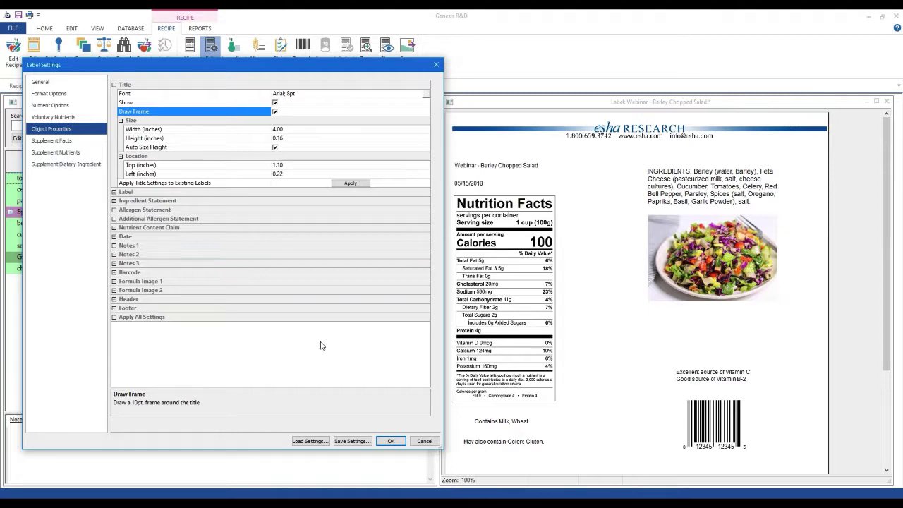
pyautogui.click(391, 441)
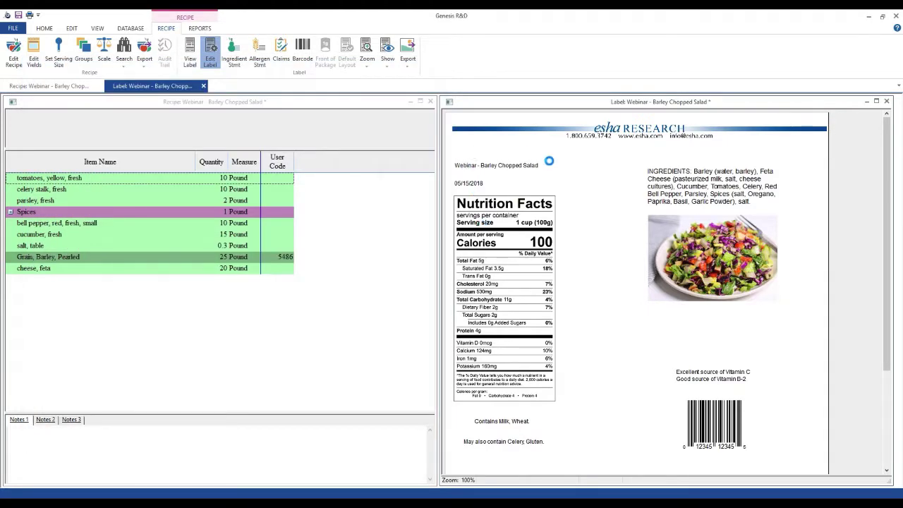
# Narrow the recipe title's frame on the label to about 2.07 inches wide, then select the header.
pyautogui.click(633, 165)
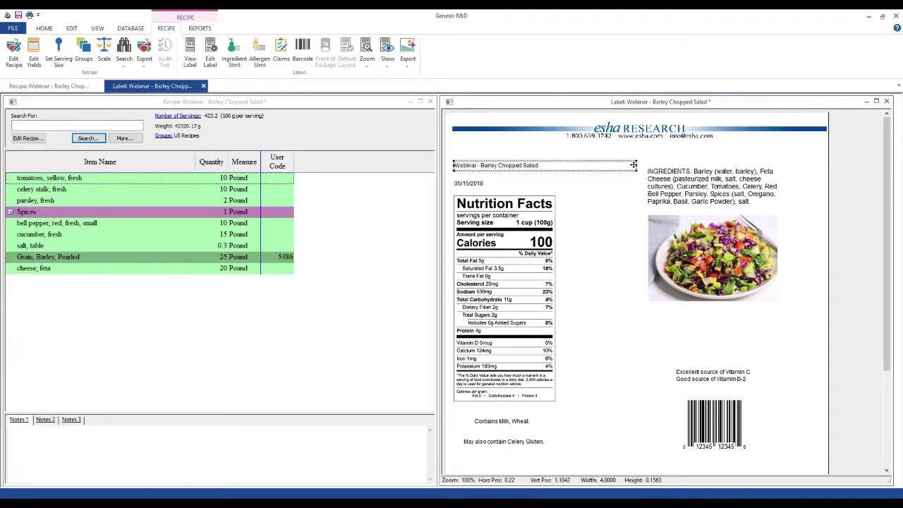
pyautogui.moveTo(635, 164); pyautogui.dragTo(548, 166)
pyautogui.click(477, 139)
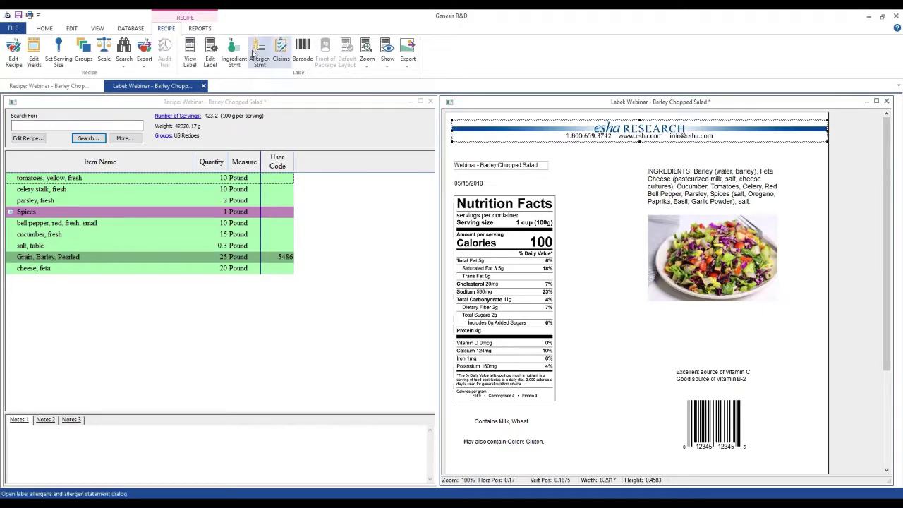
# Reopen the label settings and review the Title's size and its top and left location values in the Object Properties.
pyautogui.click(211, 58)
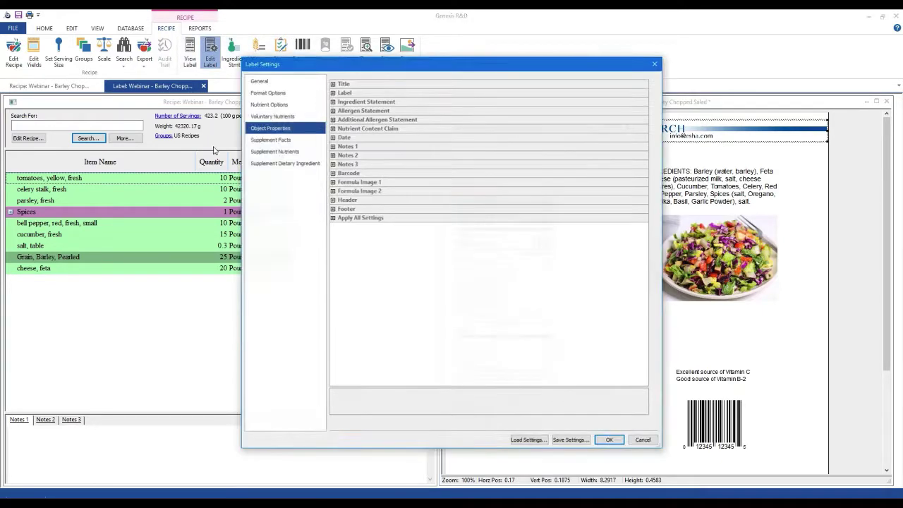
pyautogui.click(333, 84)
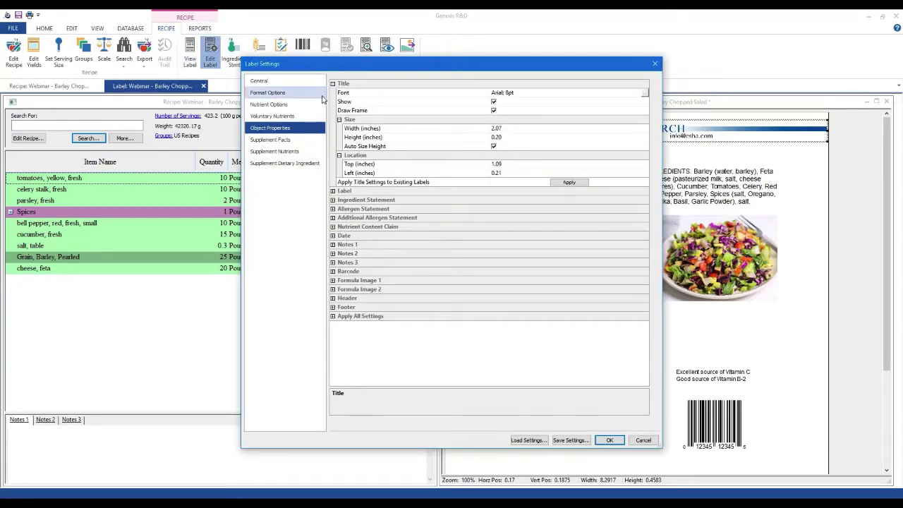
pyautogui.moveTo(386, 64); pyautogui.dragTo(165, 65)
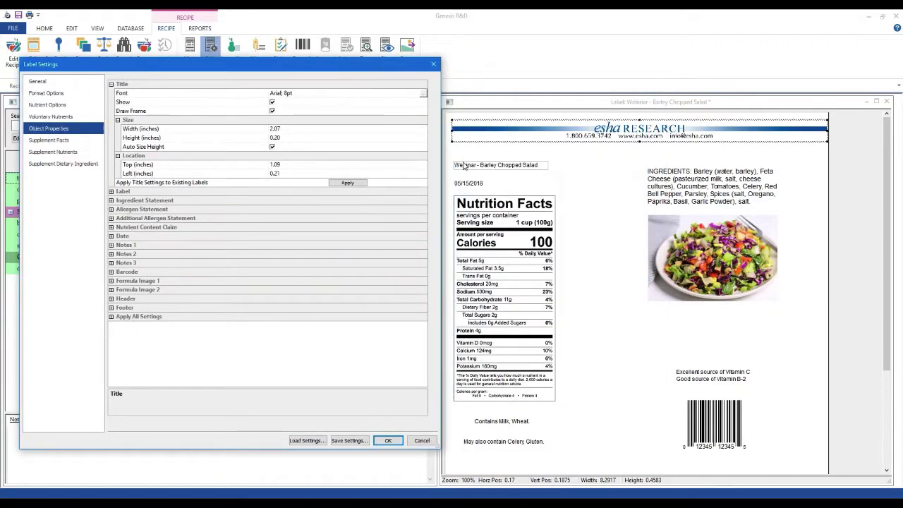
pyautogui.click(149, 129)
pyautogui.click(159, 166)
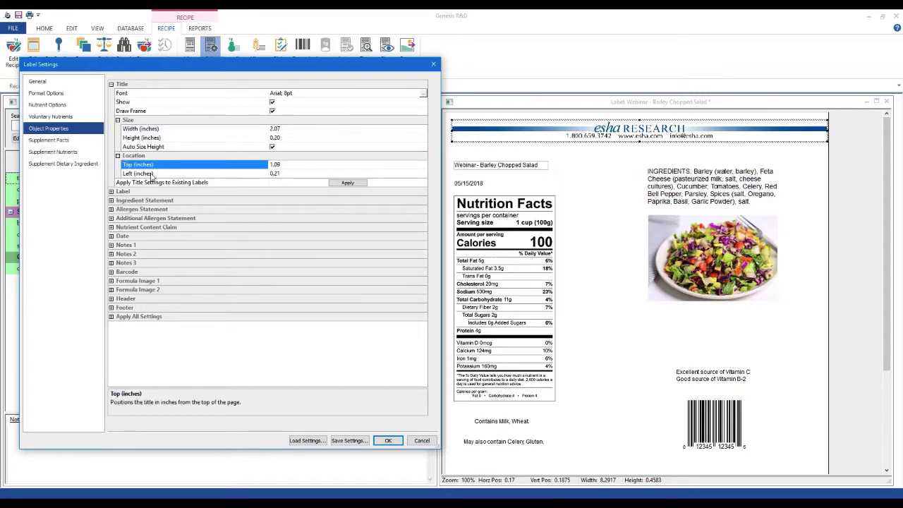
pyautogui.click(161, 173)
pyautogui.click(170, 166)
pyautogui.click(280, 164)
pyautogui.click(111, 84)
# Review the Label object's Nutrition Facts font, text font size and Automatically Calculate the Size properties.
pyautogui.click(110, 93)
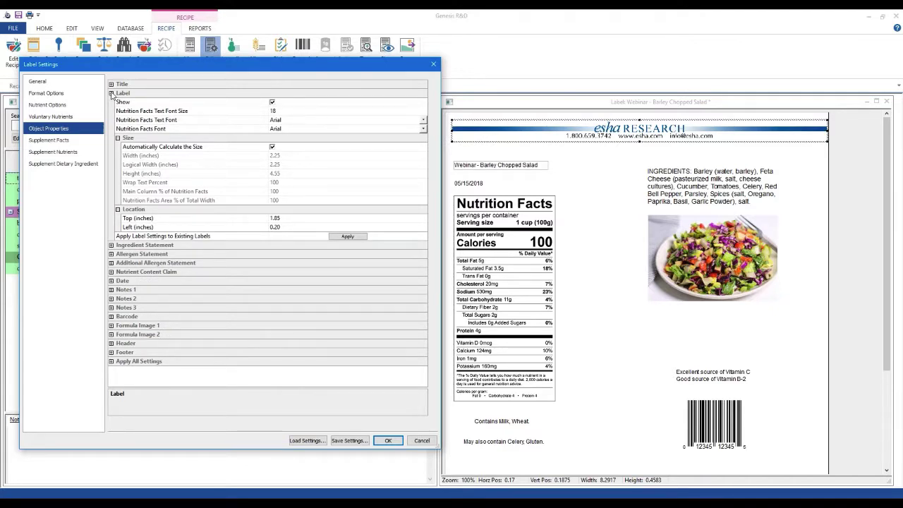
pyautogui.click(193, 121)
pyautogui.click(182, 130)
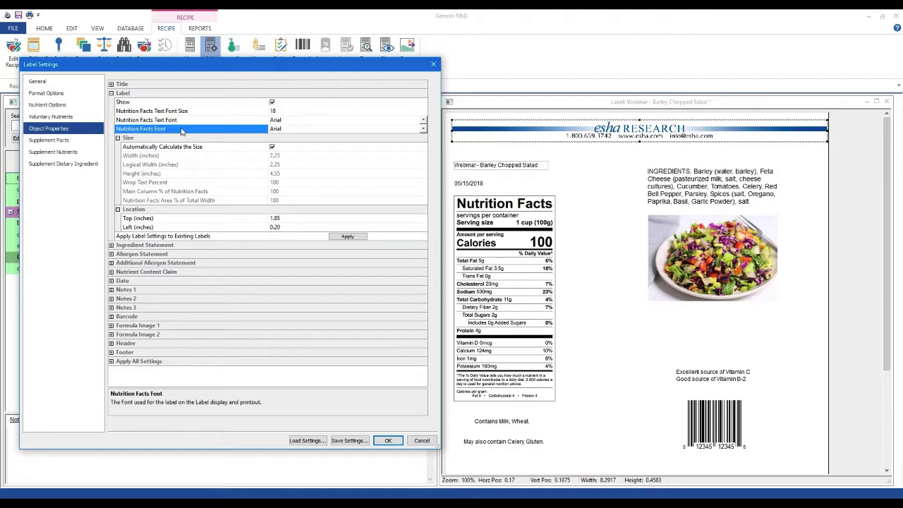
pyautogui.click(273, 111)
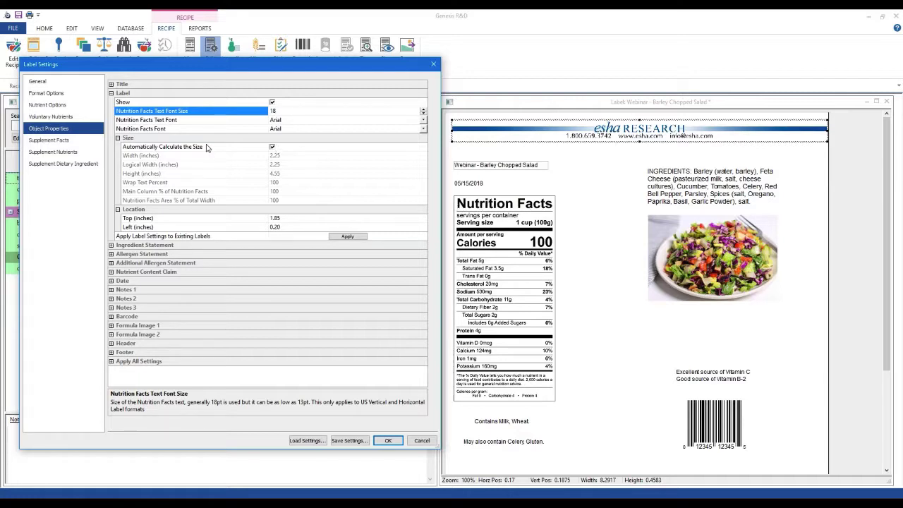
pyautogui.click(174, 148)
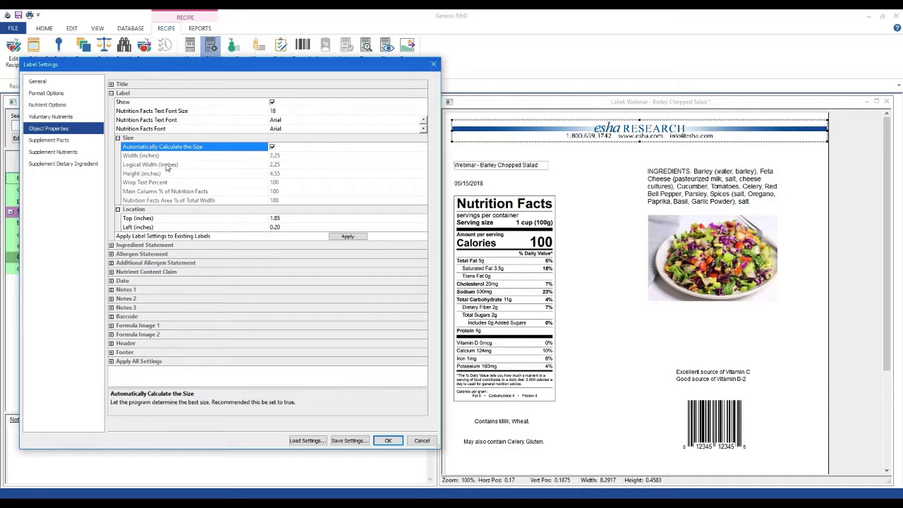
pyautogui.click(110, 93)
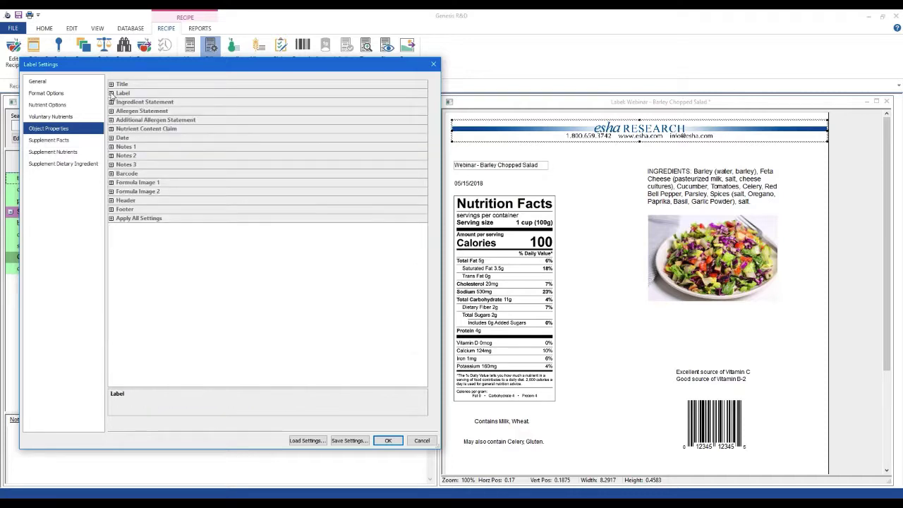
# Examine the Ingredient Statement and Allergen Statement properties and the options for applying object settings to existing labels.
pyautogui.click(110, 101)
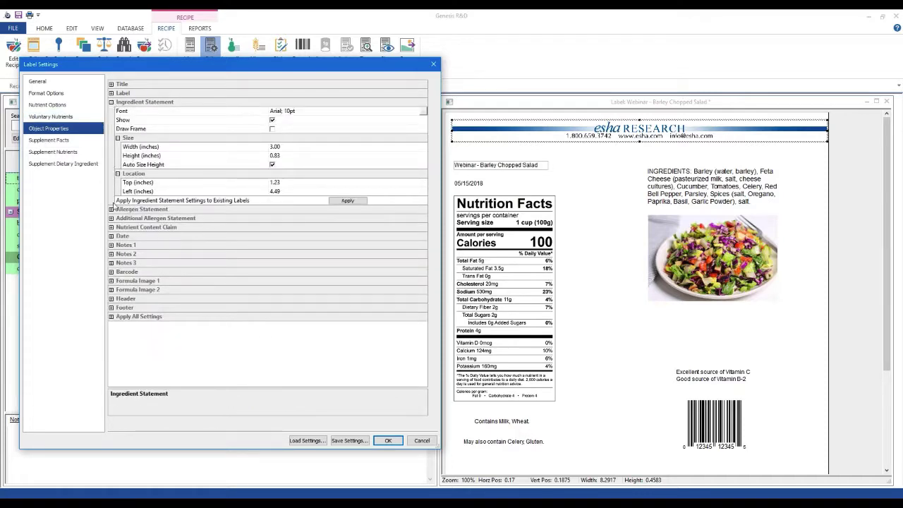
pyautogui.click(111, 210)
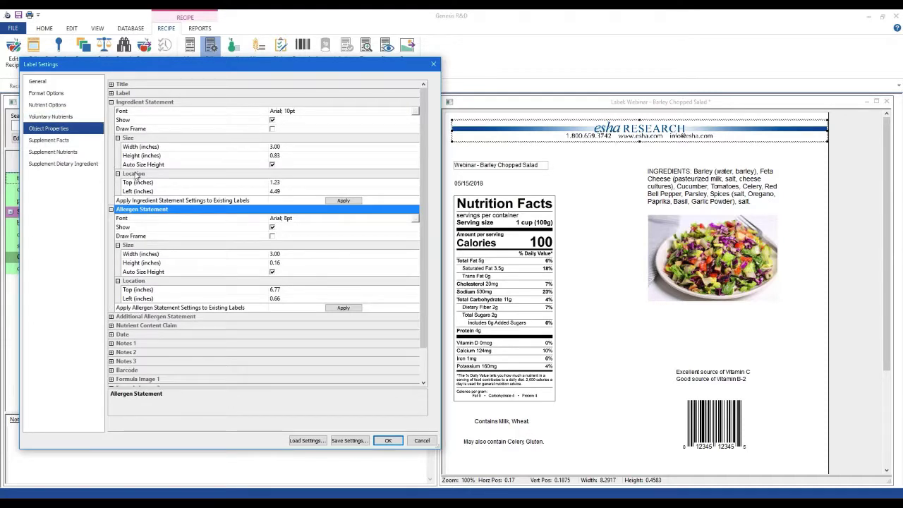
pyautogui.click(111, 102)
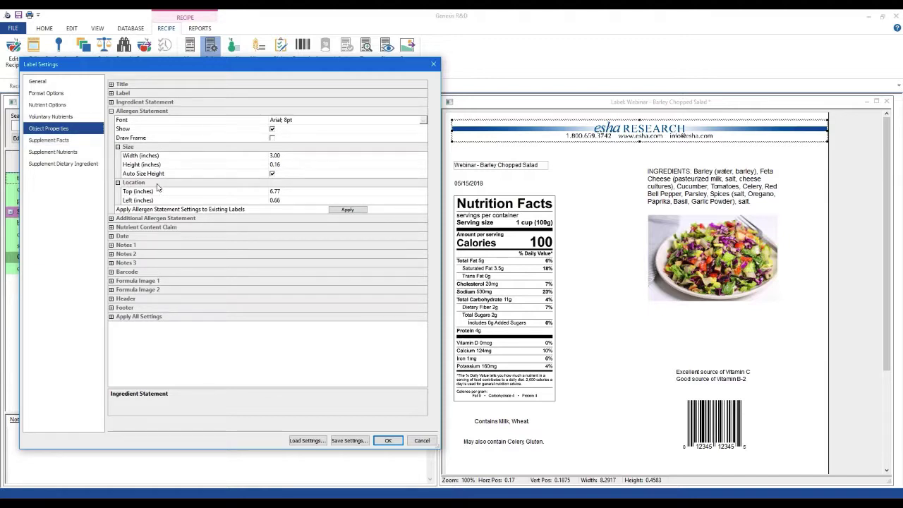
pyautogui.click(191, 210)
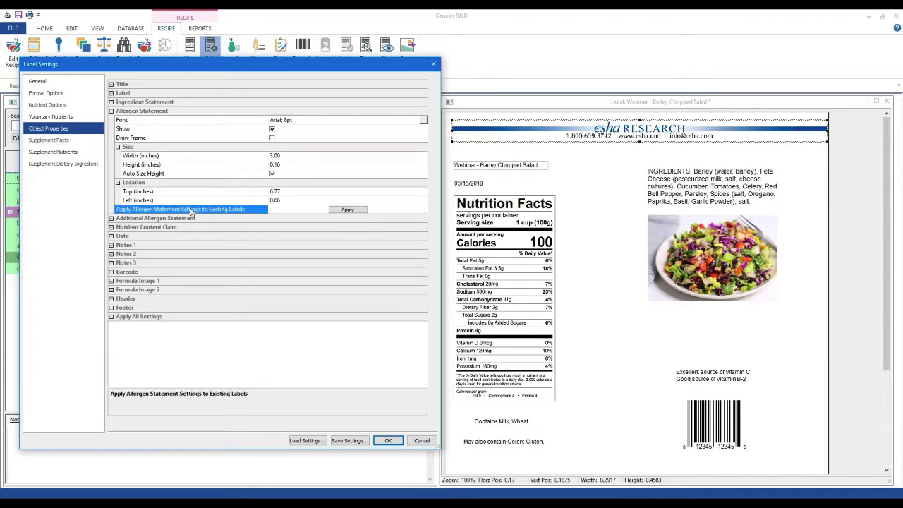
pyautogui.click(111, 83)
pyautogui.click(110, 84)
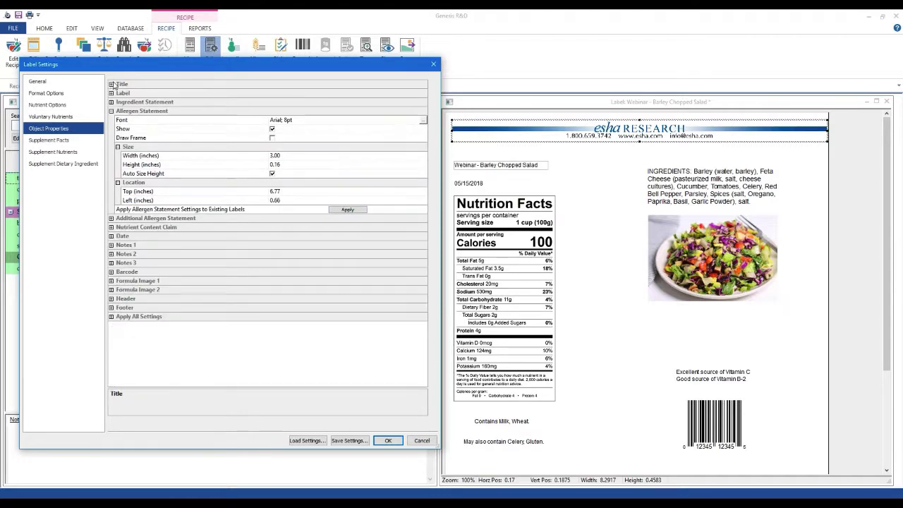
pyautogui.click(111, 93)
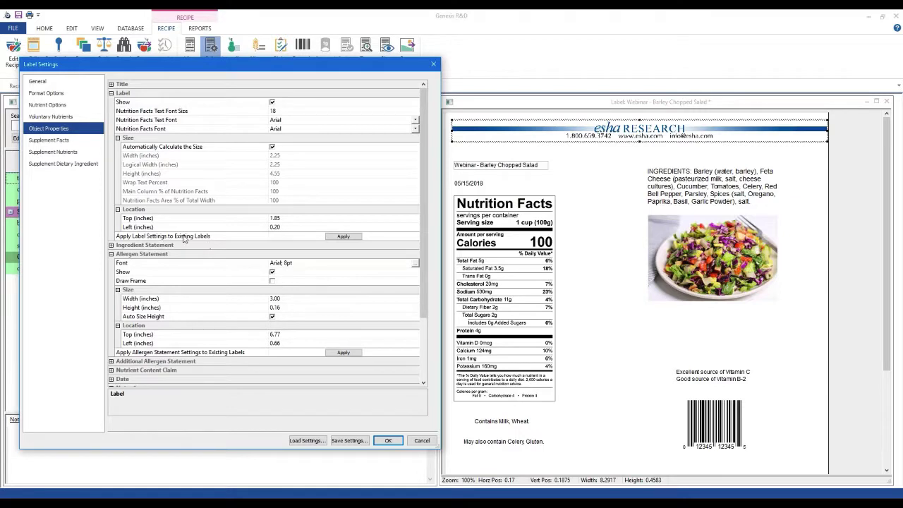
pyautogui.click(110, 93)
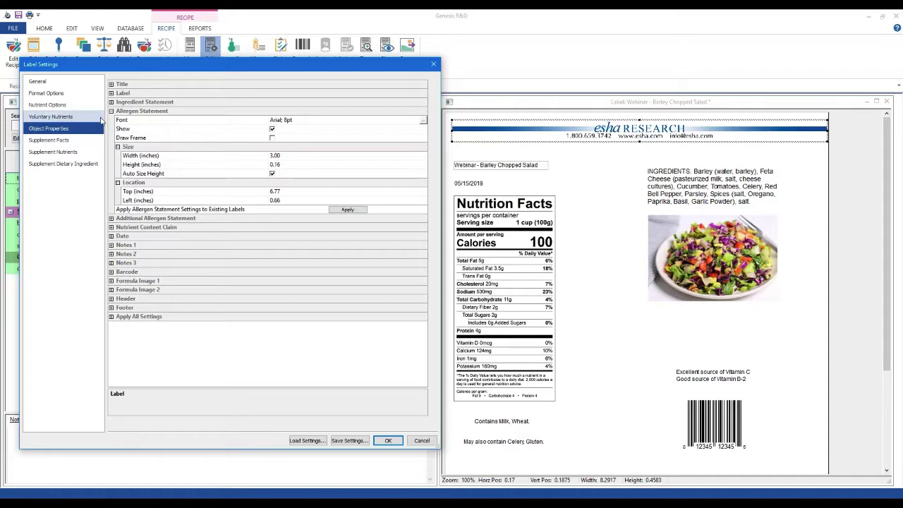
pyautogui.click(111, 111)
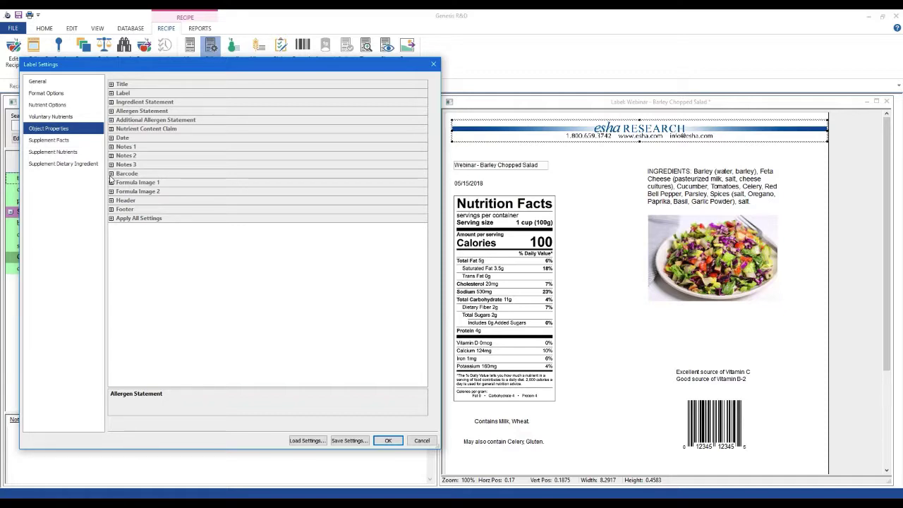
# Review the Apply All Settings option and the image paths of Formula Image 1 and 2, and cancel the label settings.
pyautogui.click(110, 219)
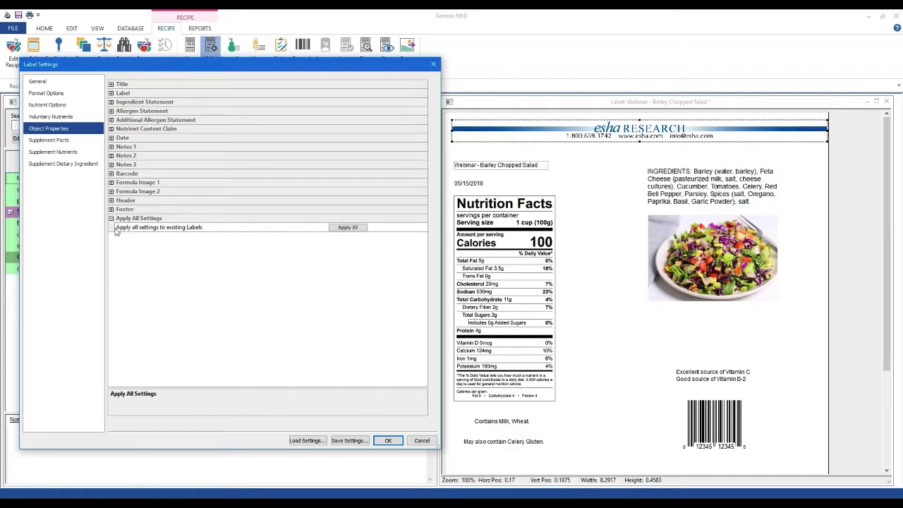
pyautogui.click(140, 228)
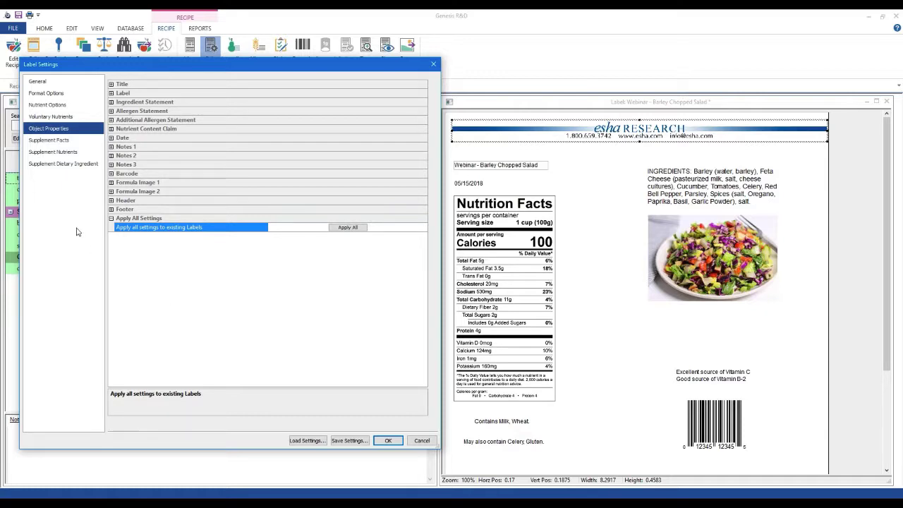
pyautogui.click(111, 182)
pyautogui.click(112, 210)
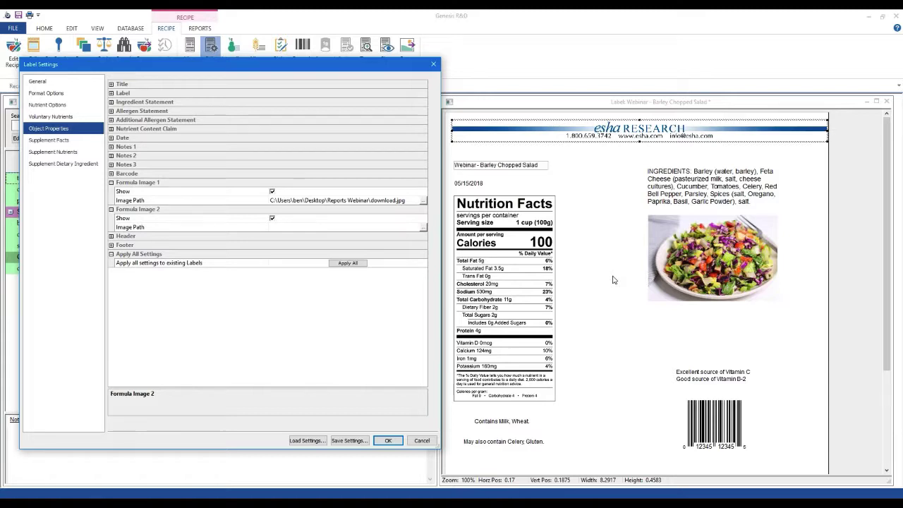
pyautogui.click(339, 204)
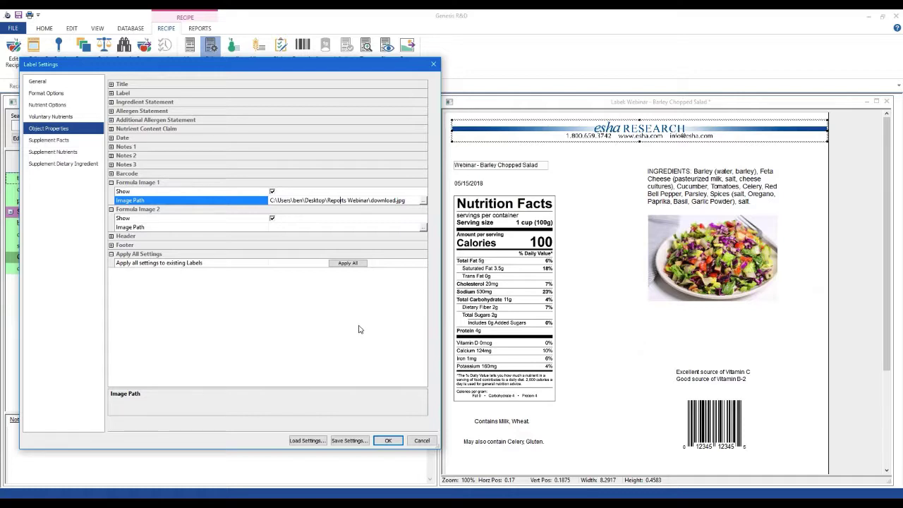
pyautogui.click(421, 442)
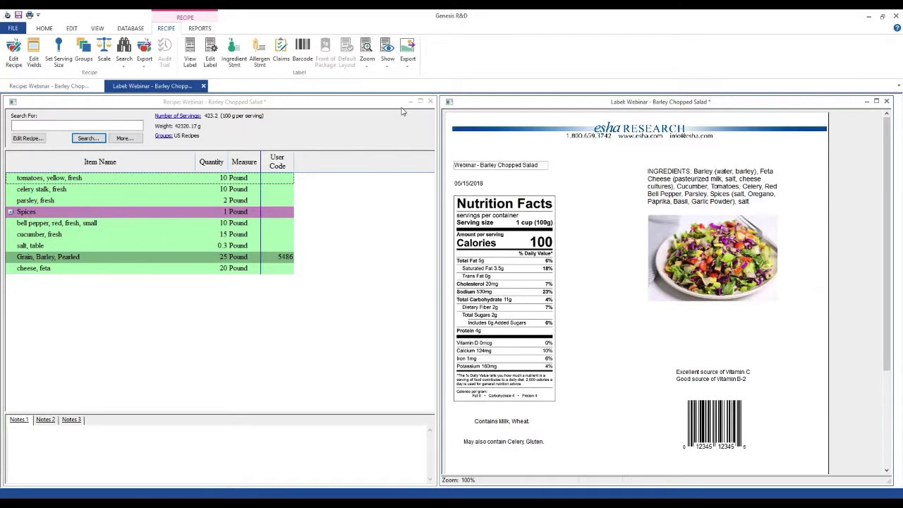
# Export the label's ingredient statement as text to the clipboard.
pyautogui.click(408, 62)
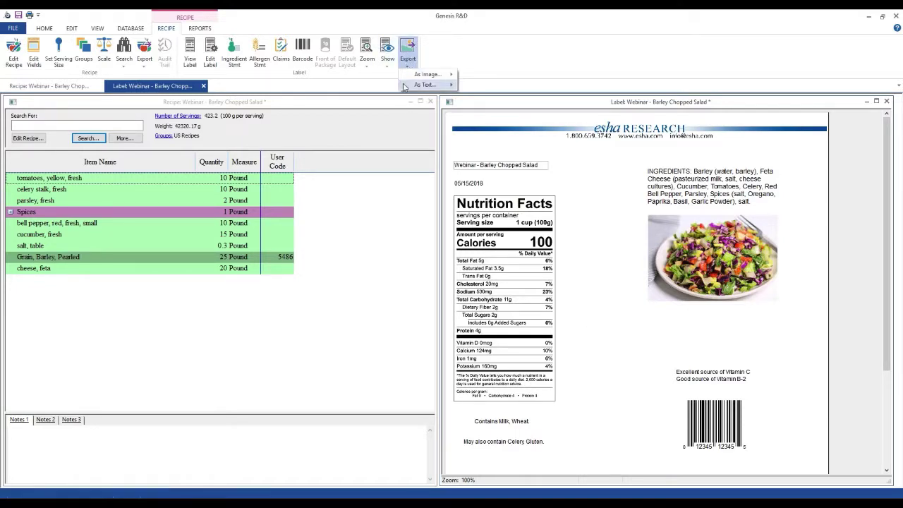
pyautogui.moveTo(428, 88)
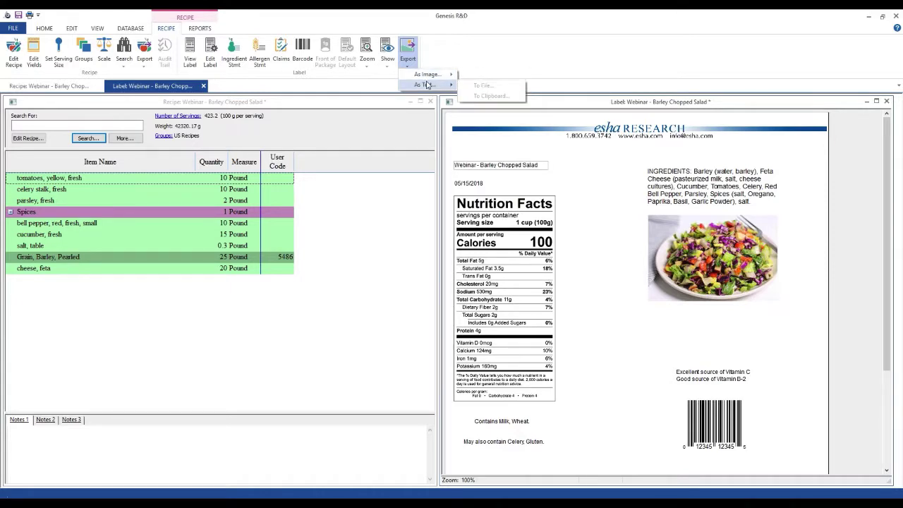
pyautogui.click(651, 191)
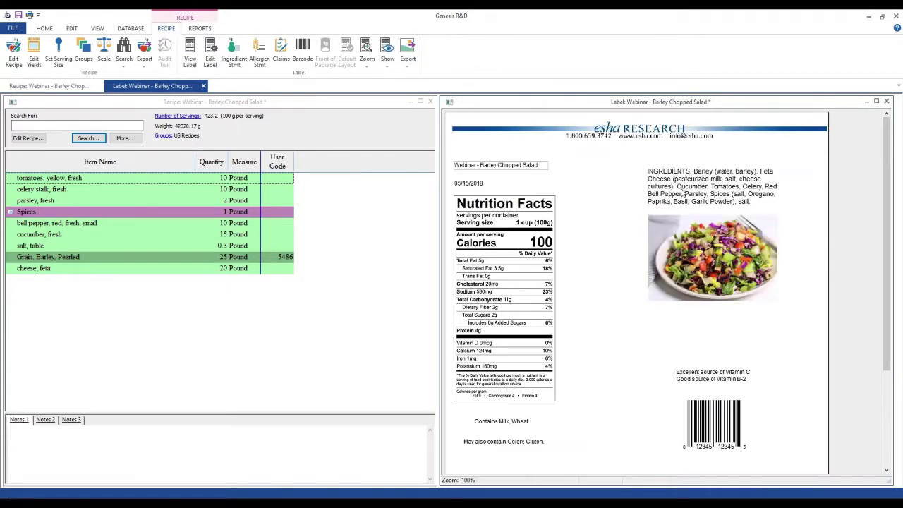
pyautogui.click(408, 53)
pyautogui.moveTo(443, 76)
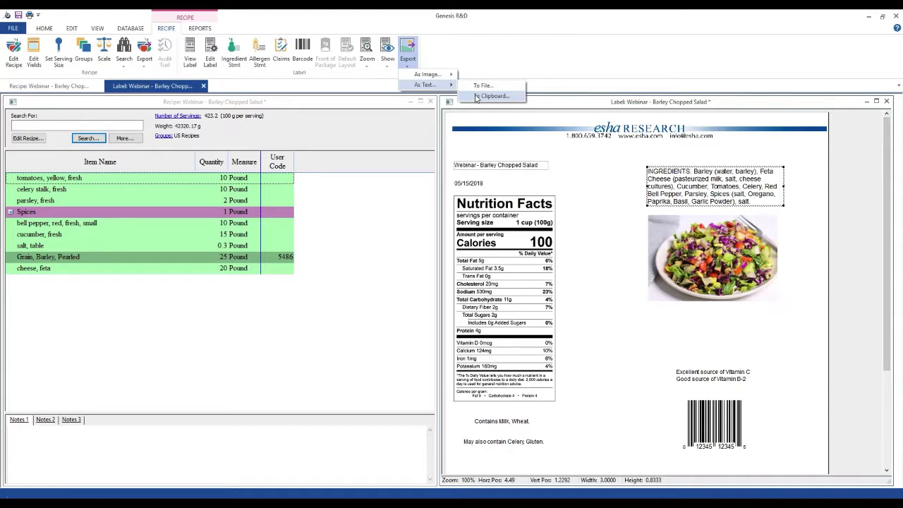
pyautogui.click(477, 97)
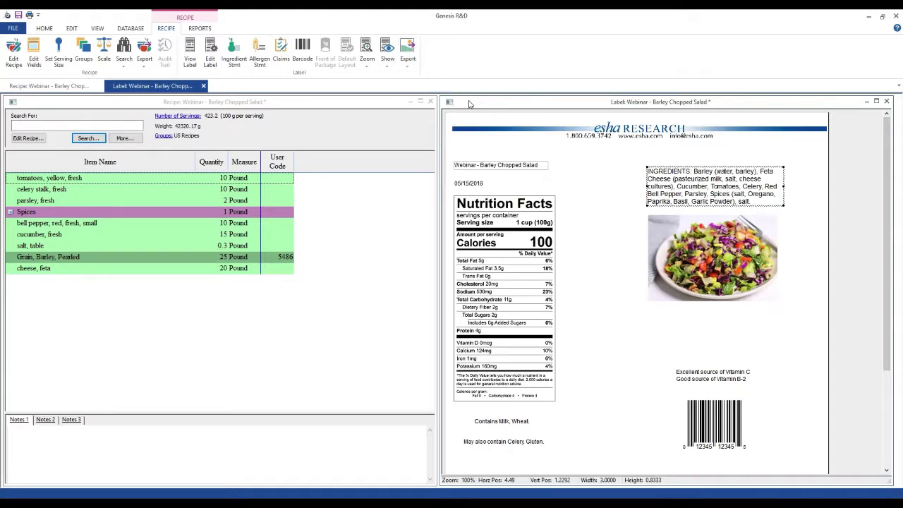
# Switch to Notepad, paste the exported ingredient statement to check its text, and close the note without saving.
pyautogui.click(74, 502)
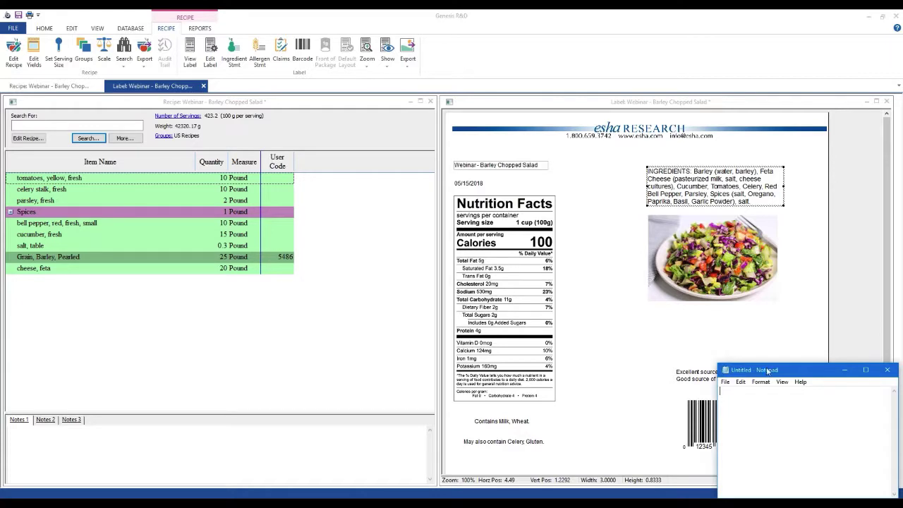
pyautogui.moveTo(769, 369); pyautogui.dragTo(359, 156)
pyautogui.write('INGREDIENTS: Barley (water, barley), Feta Cheese (pasteurized milk, salt, cheese cultures), Cucumber, Tomatoes, Celery, Red Bell Pepper, Parsley, Spices (salt, Oregano, Paprika, Basil, Garlic Powder), salt.')
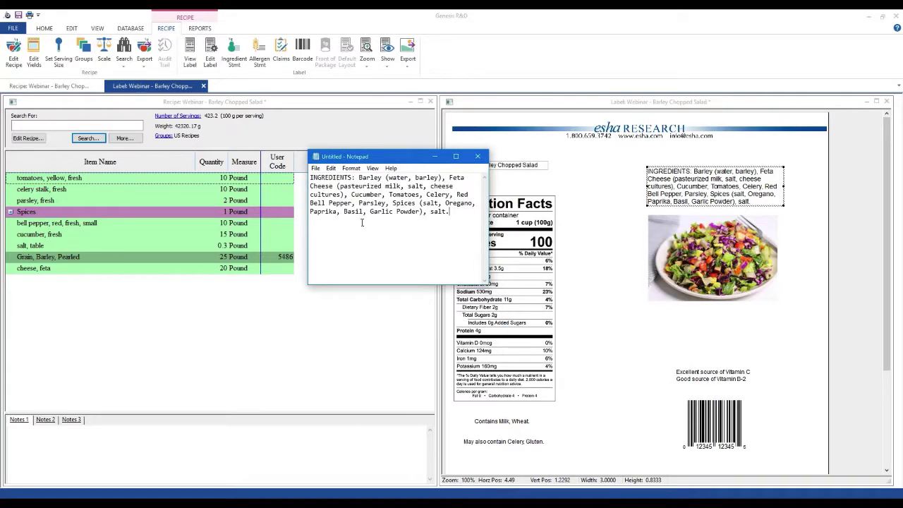
pyautogui.moveTo(425, 211); pyautogui.dragTo(455, 220)
pyautogui.click(456, 220)
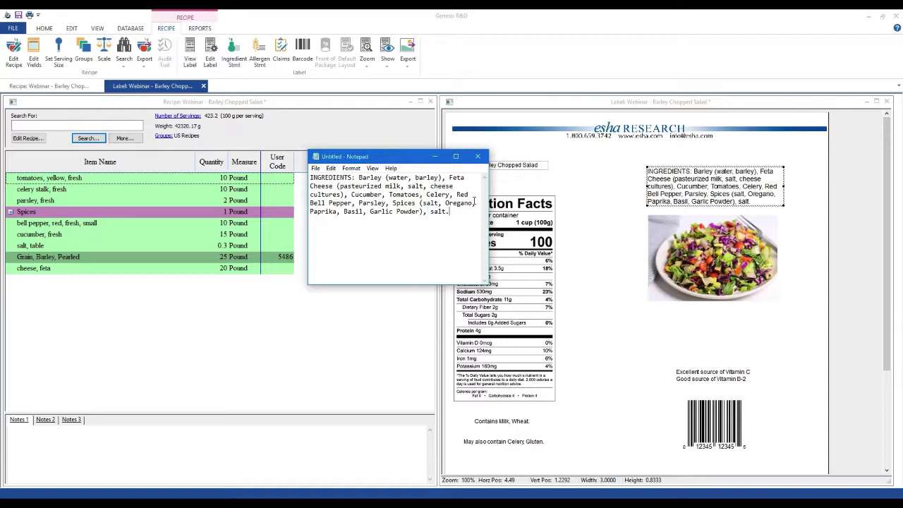
pyautogui.click(477, 156)
pyautogui.click(467, 258)
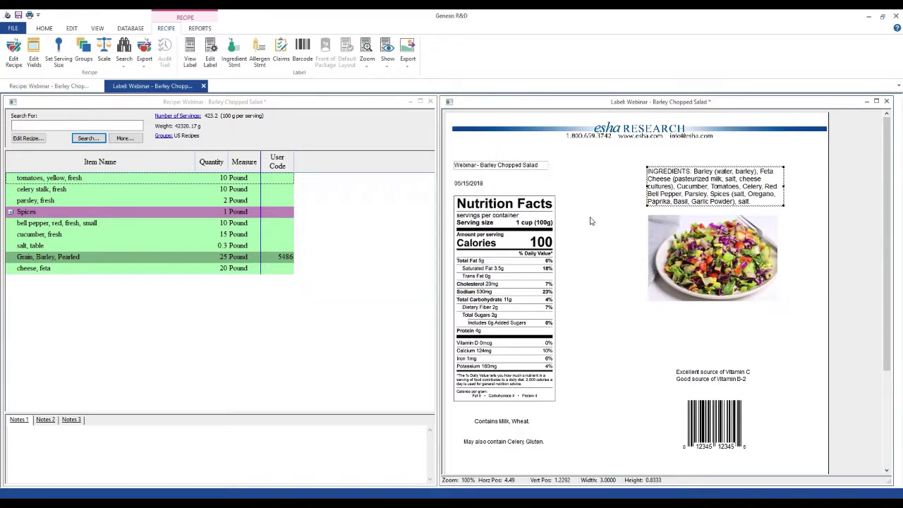
# Review the available image and text export options for the label's ingredient statement and Nutrition Facts panel.
pyautogui.click(692, 197)
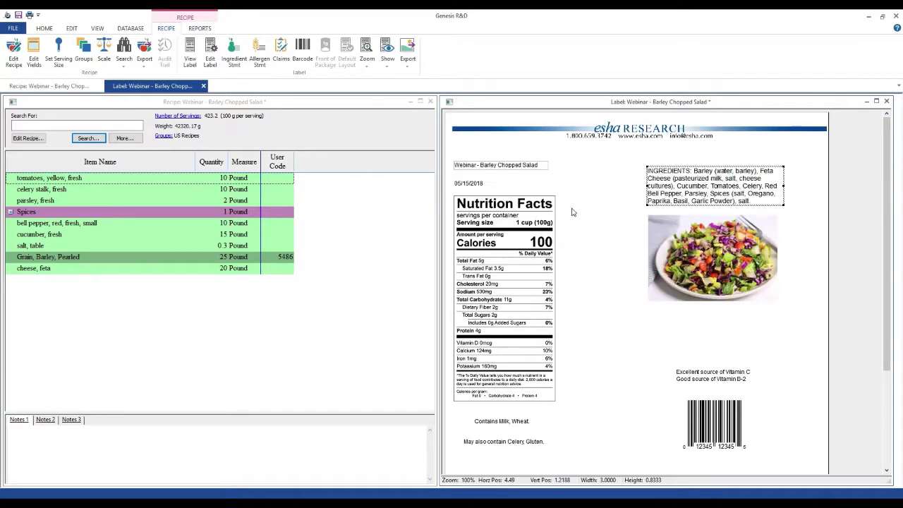
pyautogui.click(408, 56)
pyautogui.moveTo(427, 77)
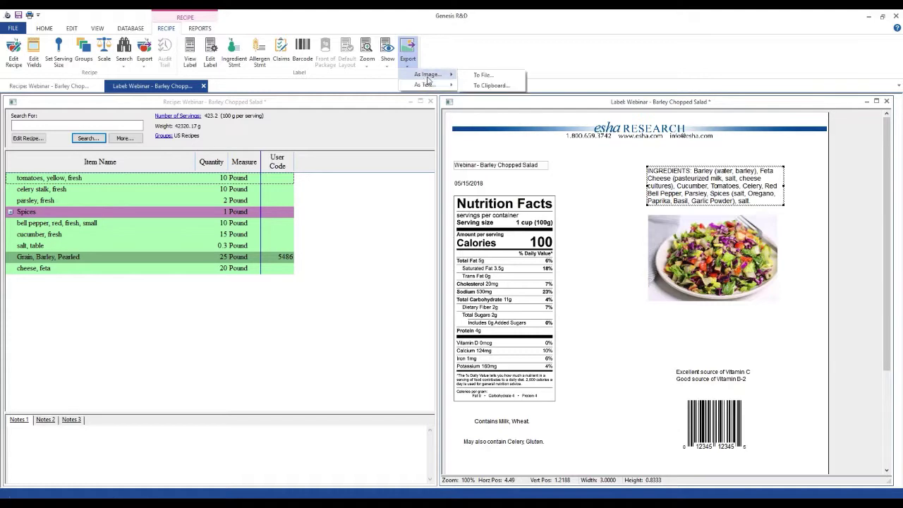
pyautogui.click(582, 271)
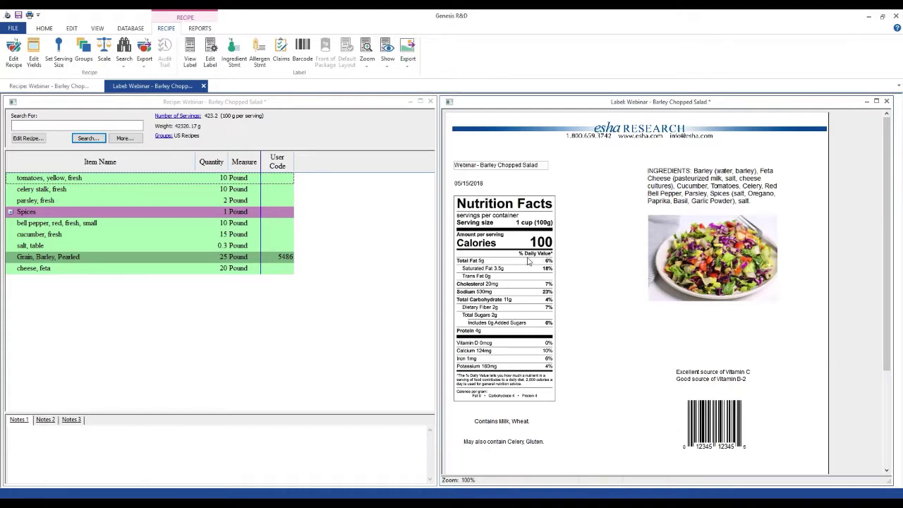
pyautogui.rightClick(581, 253)
pyautogui.click(574, 225)
pyautogui.click(529, 212)
pyautogui.click(407, 53)
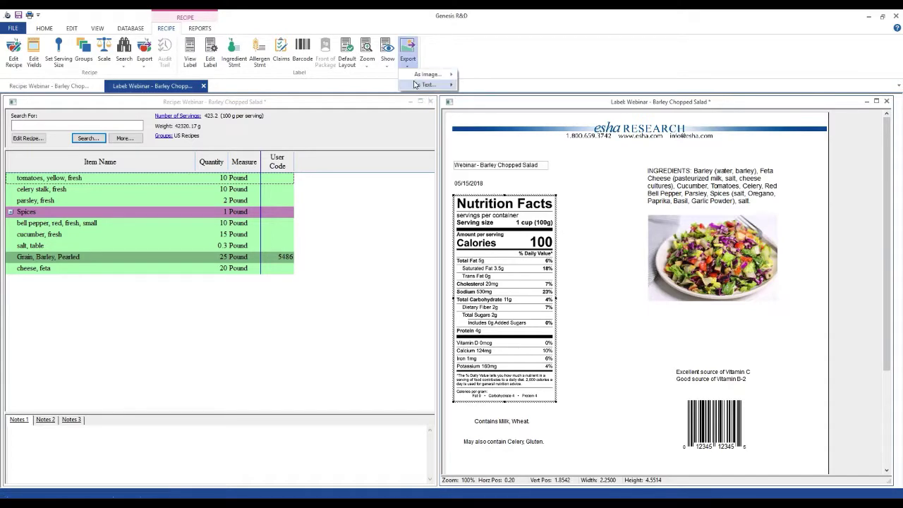
pyautogui.click(630, 259)
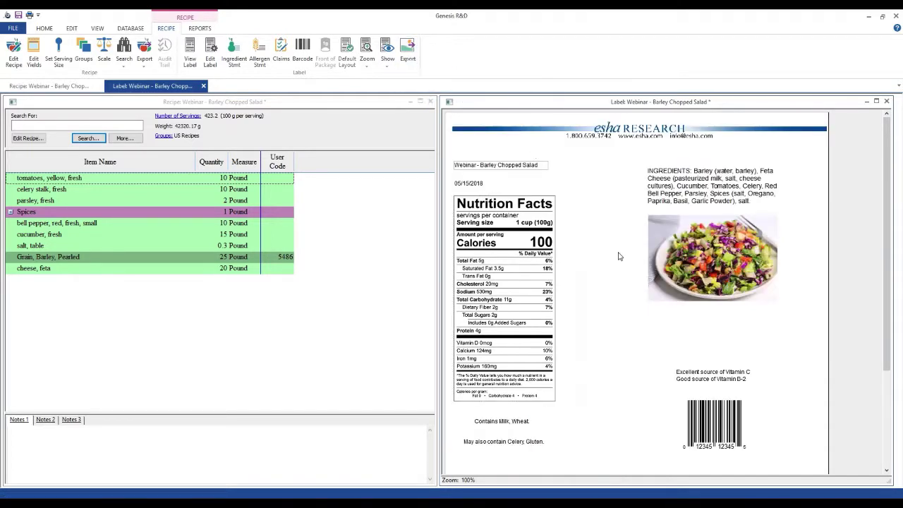
# Examine the Export and Print as Vector options for the Nutrition Facts panel and for the label with nothing selected.
pyautogui.rightClick(520, 251)
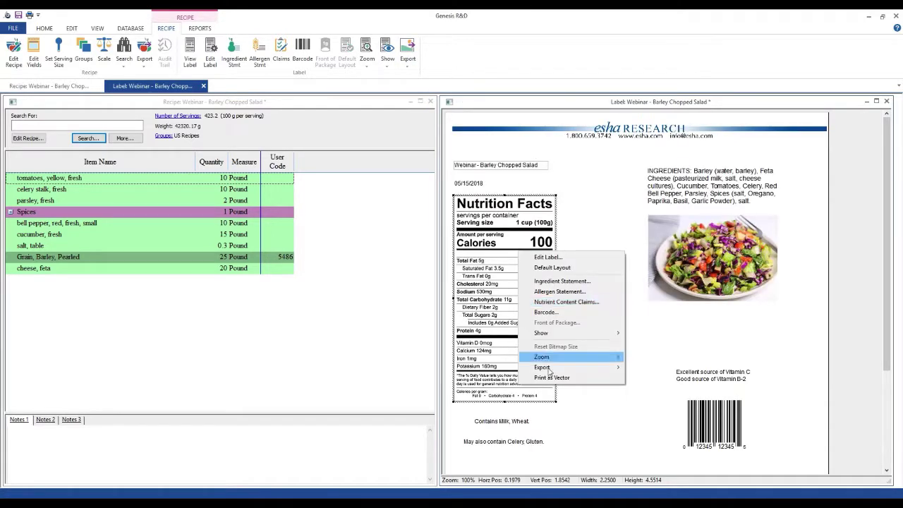
pyautogui.moveTo(585, 368)
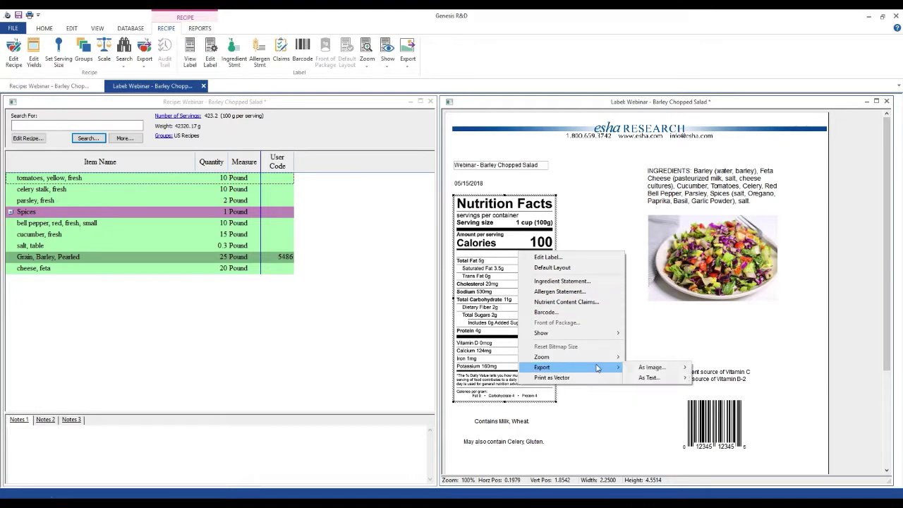
pyautogui.click(646, 347)
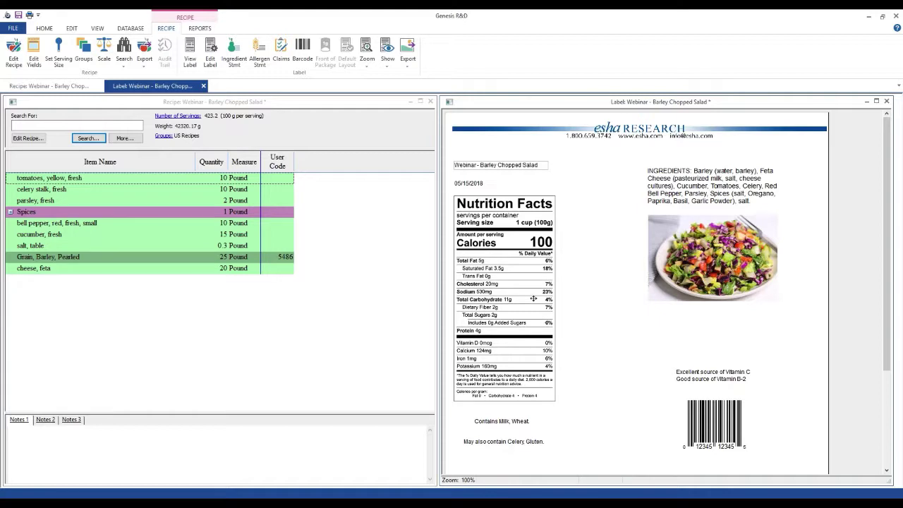
pyautogui.rightClick(595, 261)
pyautogui.moveTo(630, 380)
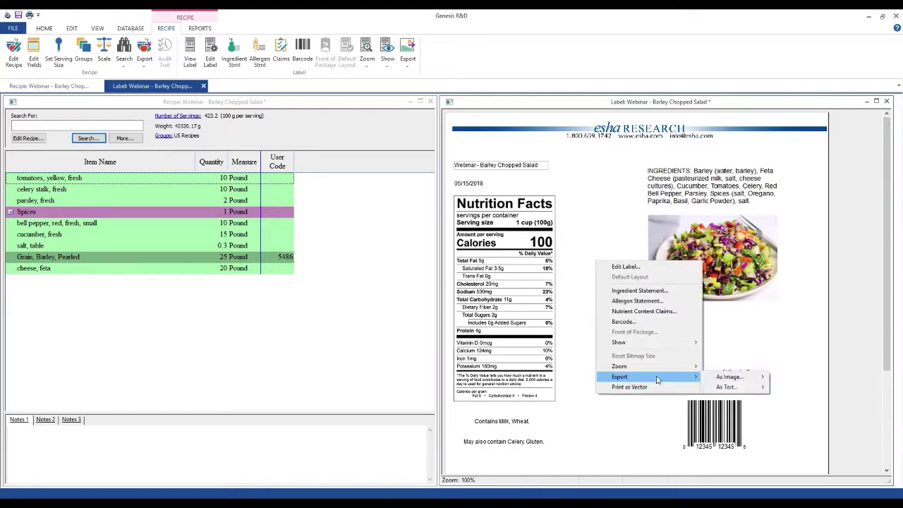
pyautogui.moveTo(737, 377)
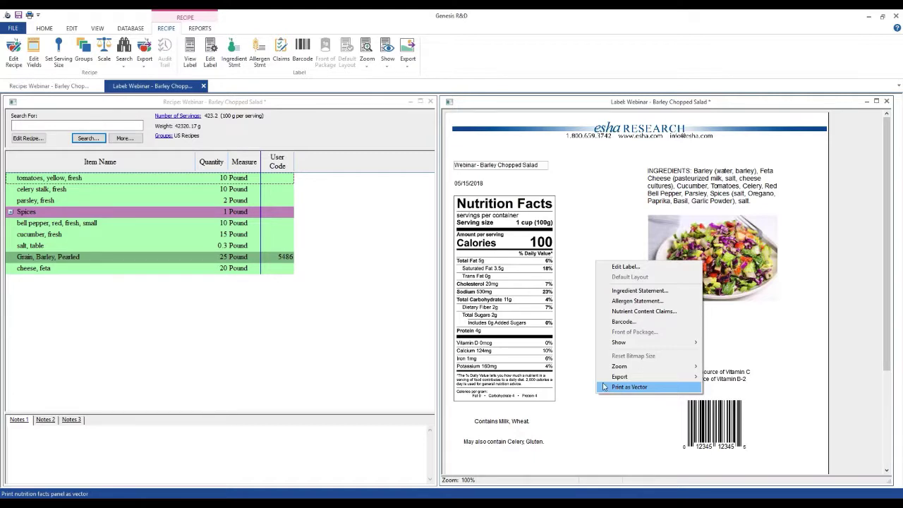
pyautogui.click(624, 461)
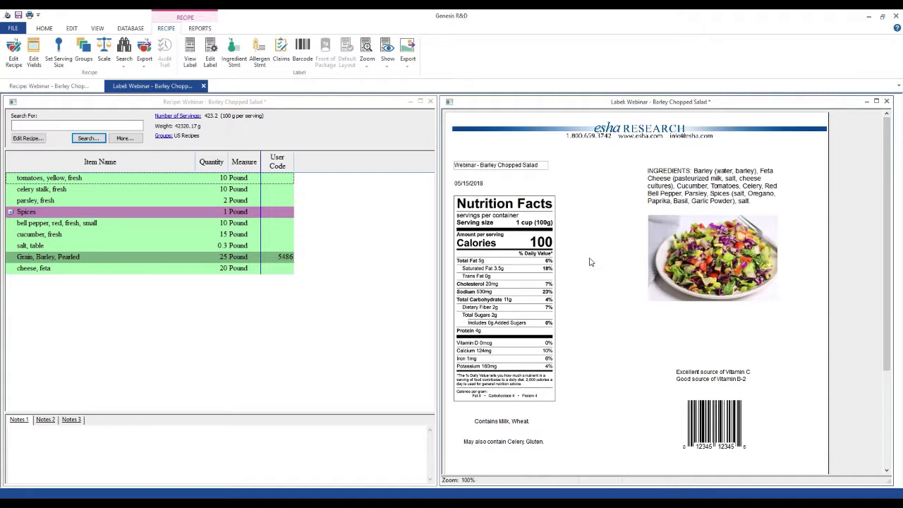
# Open the Barley Chopped Salad label PDF from the Reports Webinar folder, examine its page, and return to Genesis R&D.
pyautogui.click(105, 503)
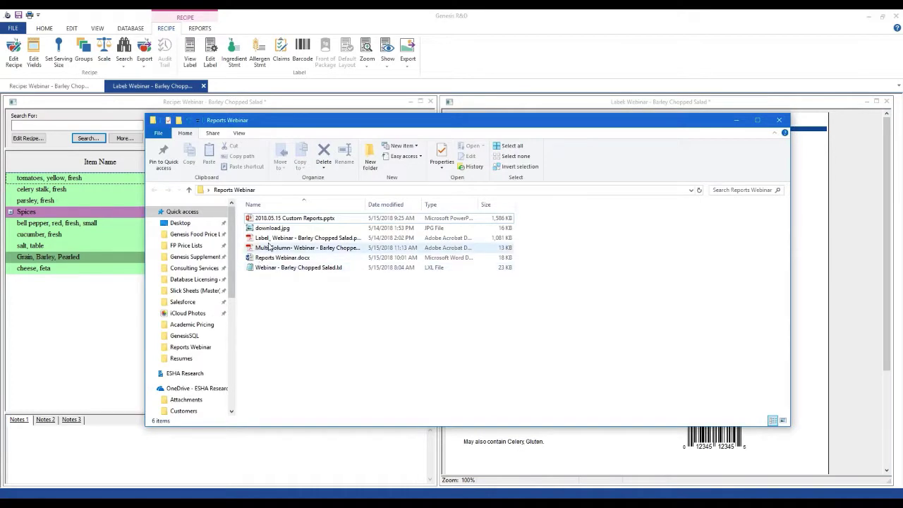
pyautogui.click(258, 239)
pyautogui.doubleClick(257, 241)
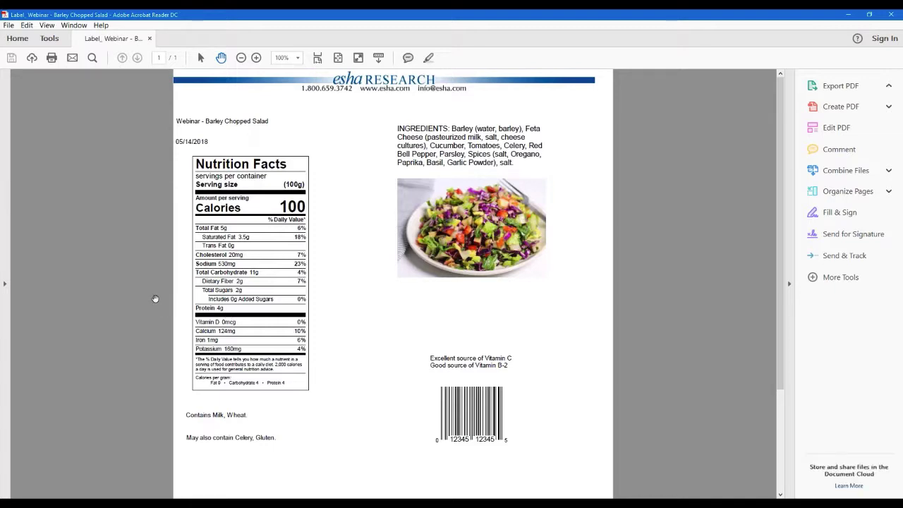
pyautogui.scroll(-3, 247, 321)
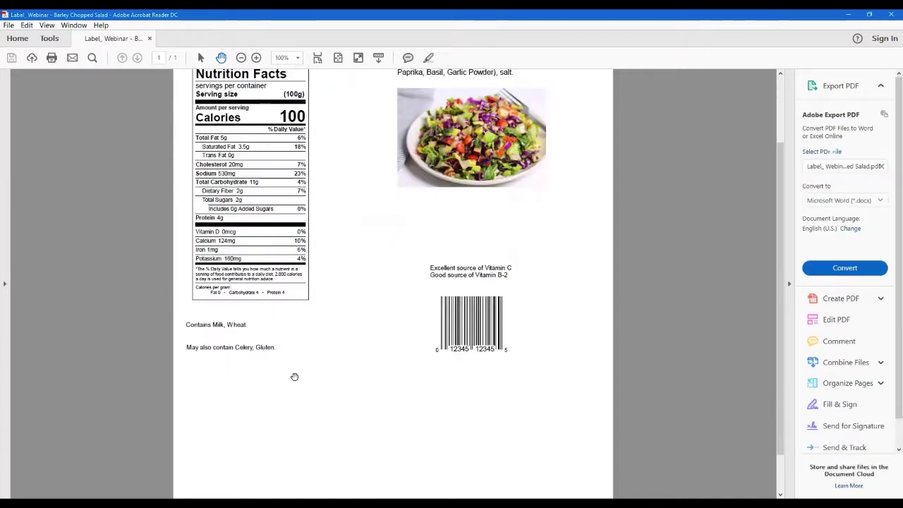
pyautogui.scroll(3, 295, 377)
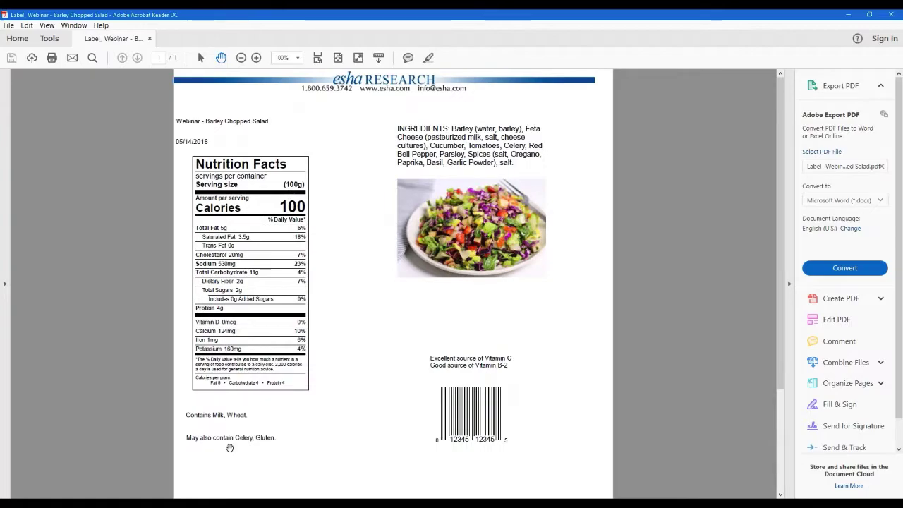
pyautogui.click(264, 499)
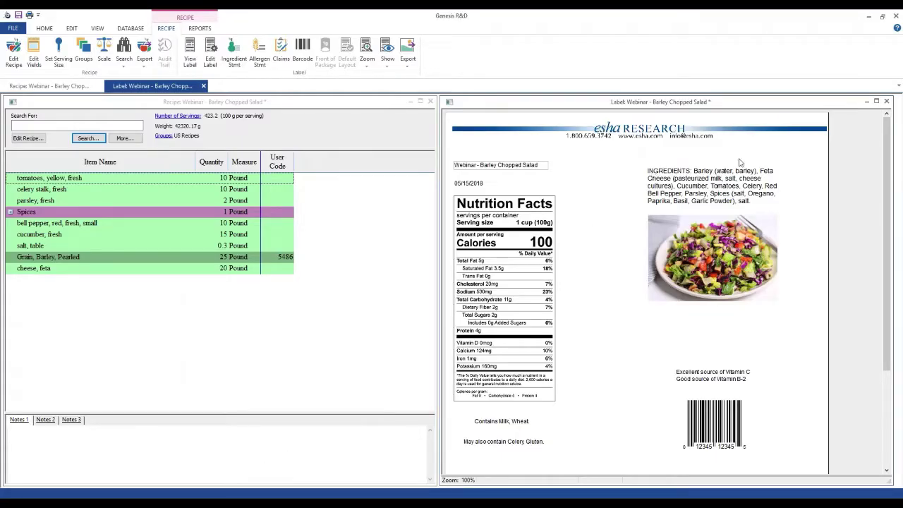
# Close the label view, then view the recipe's Multi-Column report and close it.
pyautogui.moveTo(816, 103); pyautogui.dragTo(800, 103)
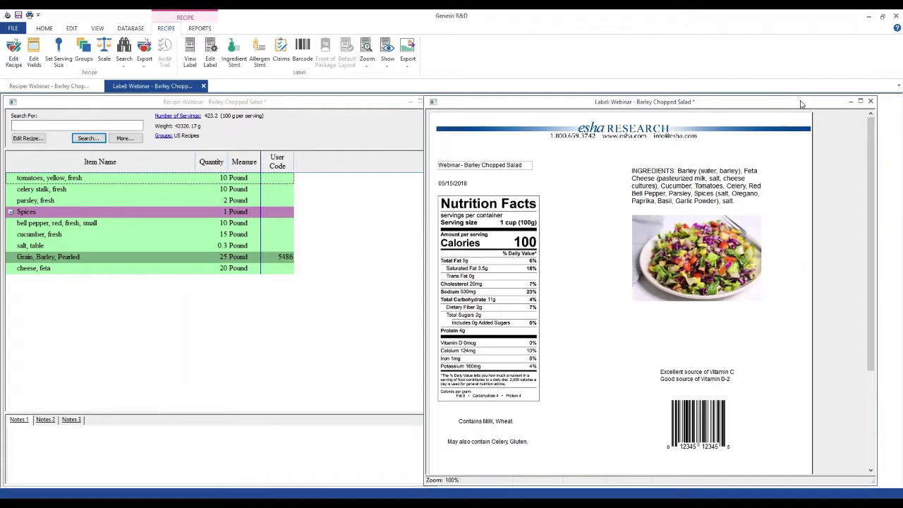
pyautogui.click(870, 103)
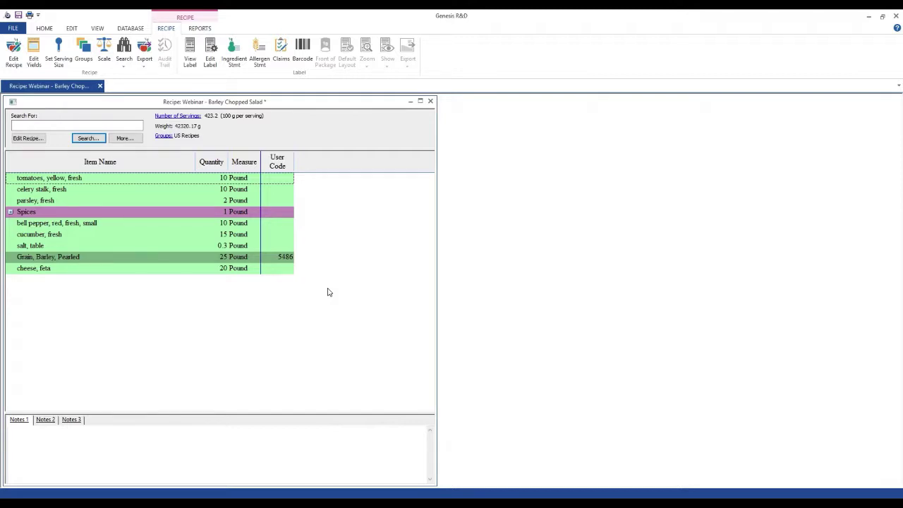
pyautogui.click(200, 29)
pyautogui.click(131, 55)
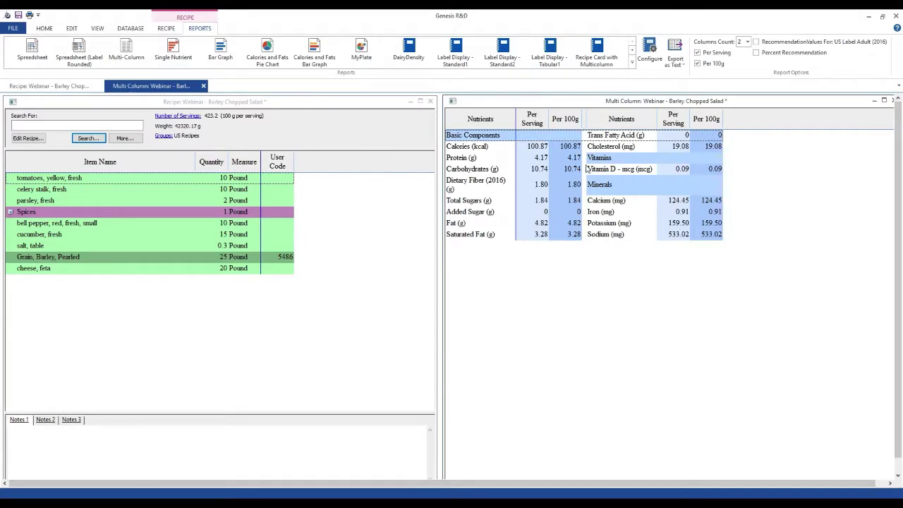
pyautogui.doubleClick(746, 104)
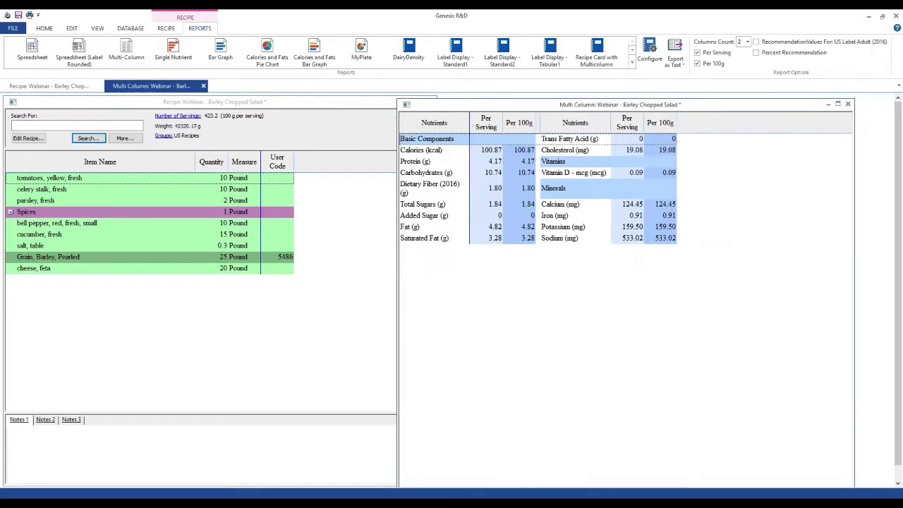
pyautogui.click(848, 104)
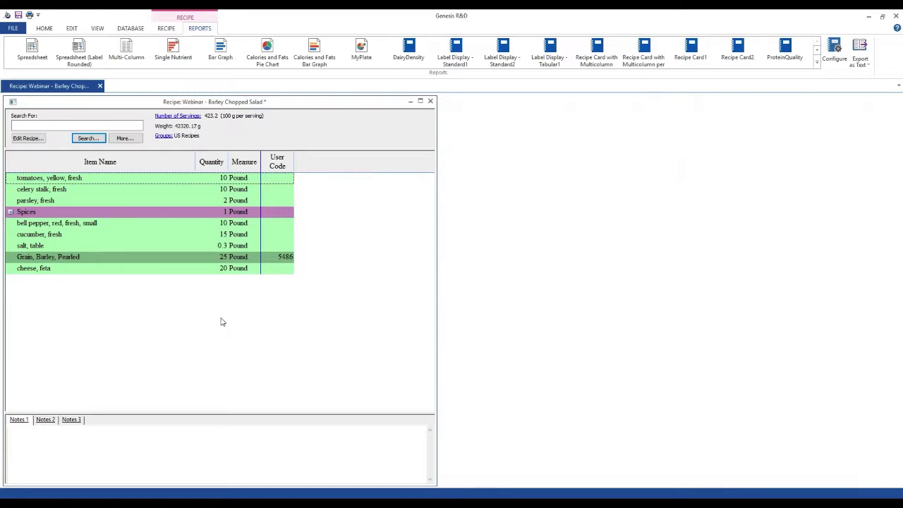
# Expand the Spices sub-recipe, then view the recipe's Spreadsheet report and close it.
pyautogui.click(11, 212)
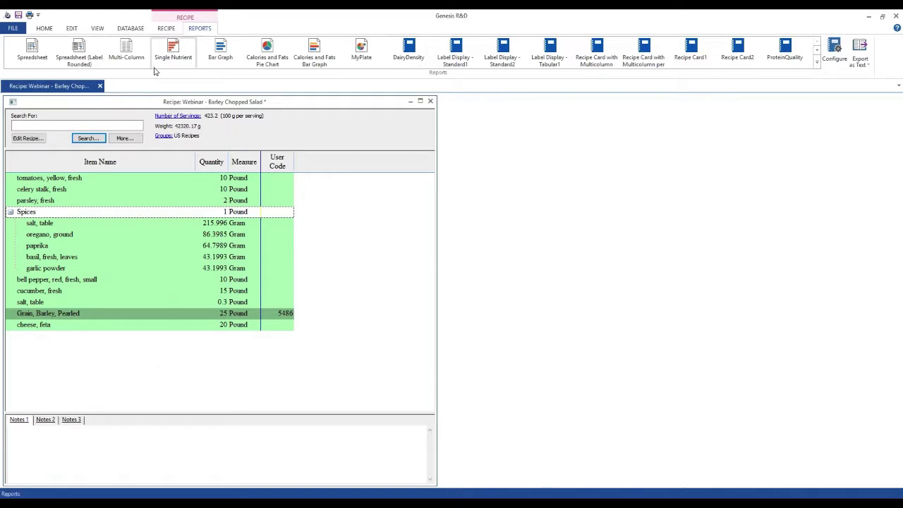
pyautogui.click(31, 51)
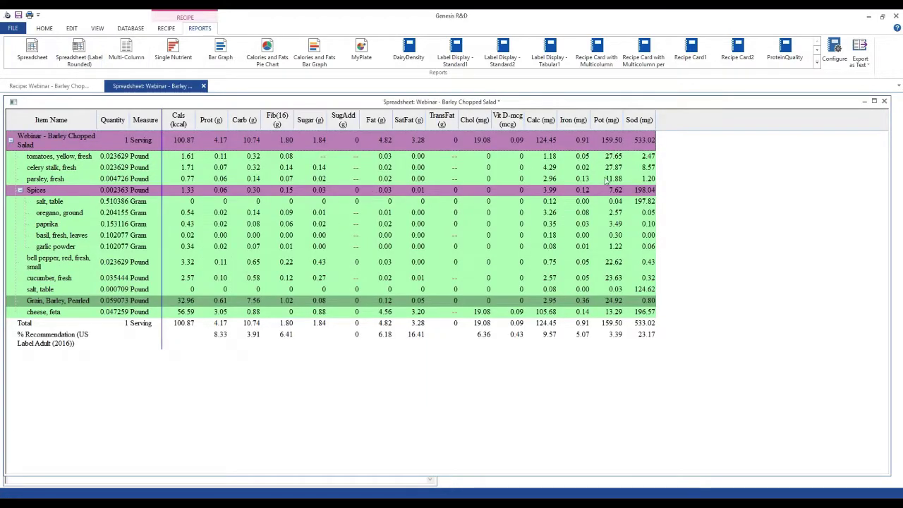
pyautogui.click(883, 102)
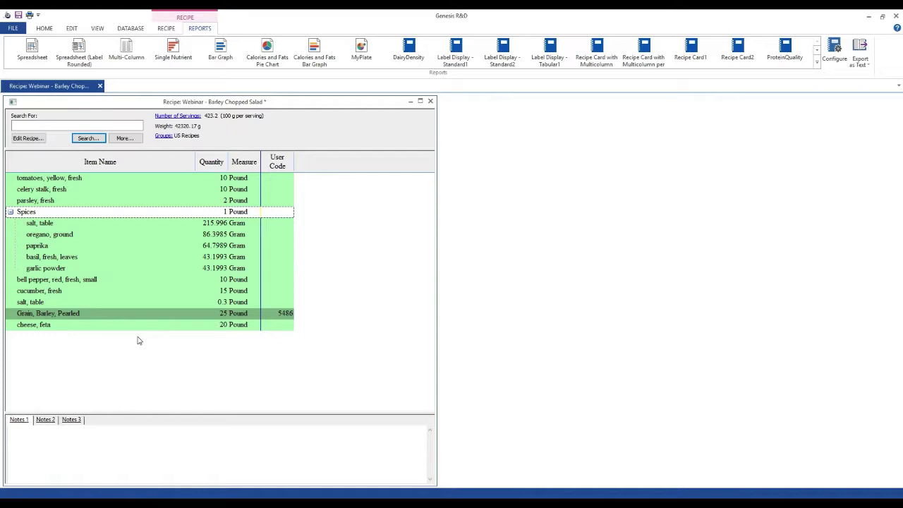
pyautogui.click(45, 28)
pyautogui.click(32, 62)
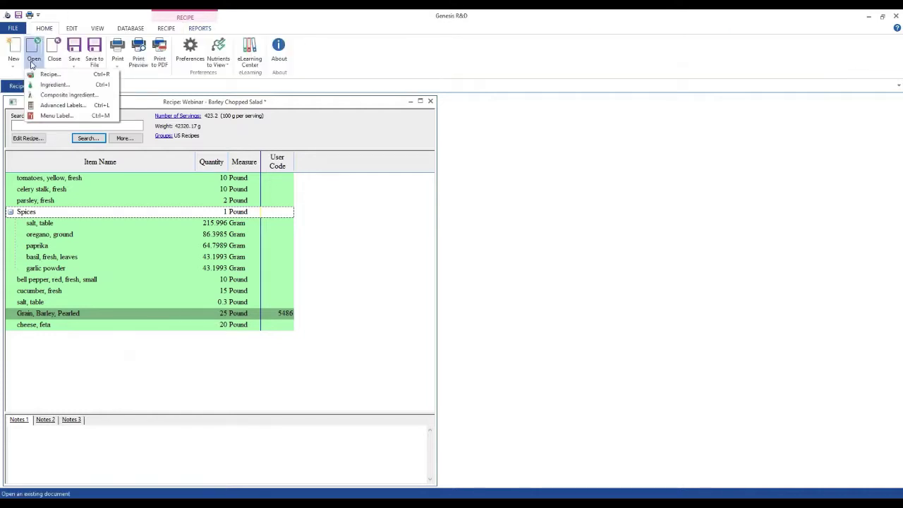
pyautogui.click(250, 377)
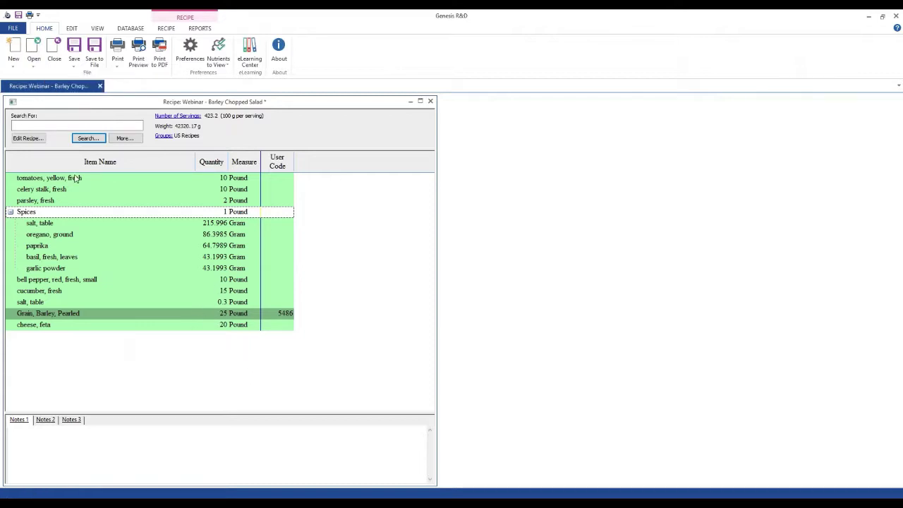
# Start printing the recipe to Recipe- Webinar - Barley Chopped Salad.pdf, exclude the Nutrients section, and cancel the print.
pyautogui.click(17, 29)
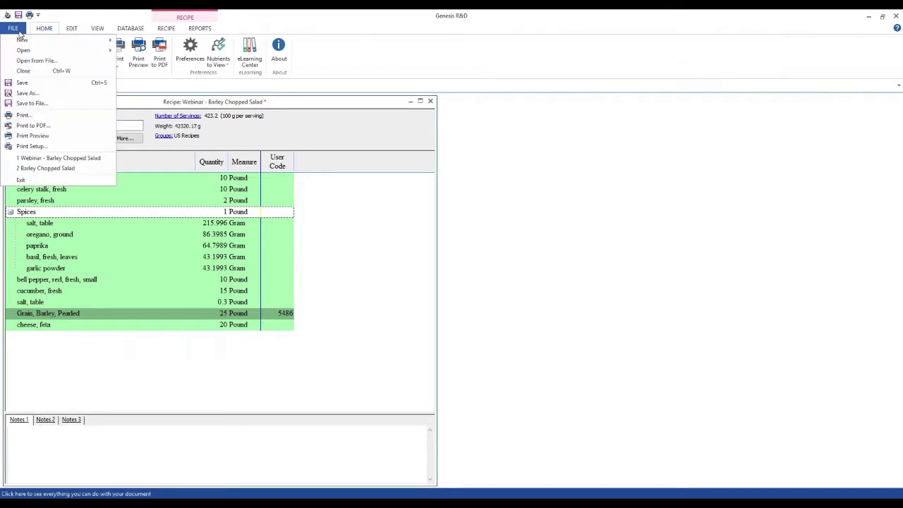
pyautogui.click(39, 127)
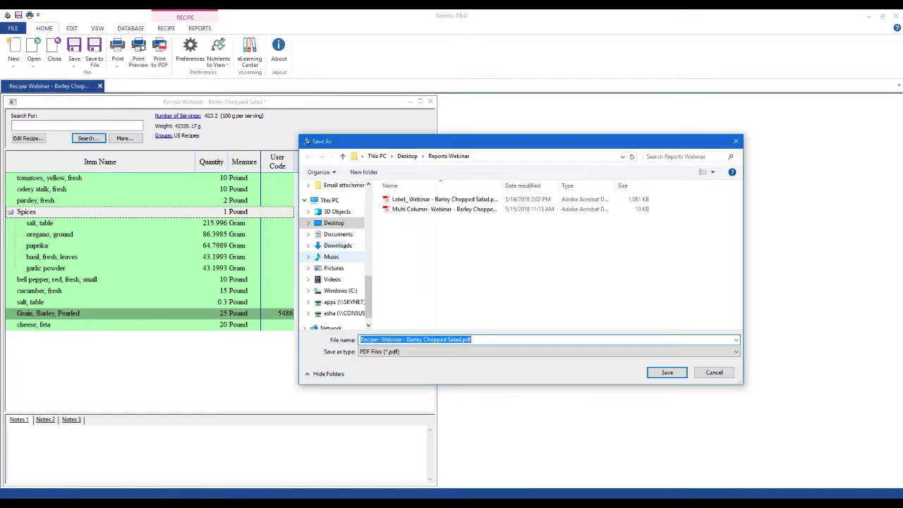
pyautogui.click(665, 372)
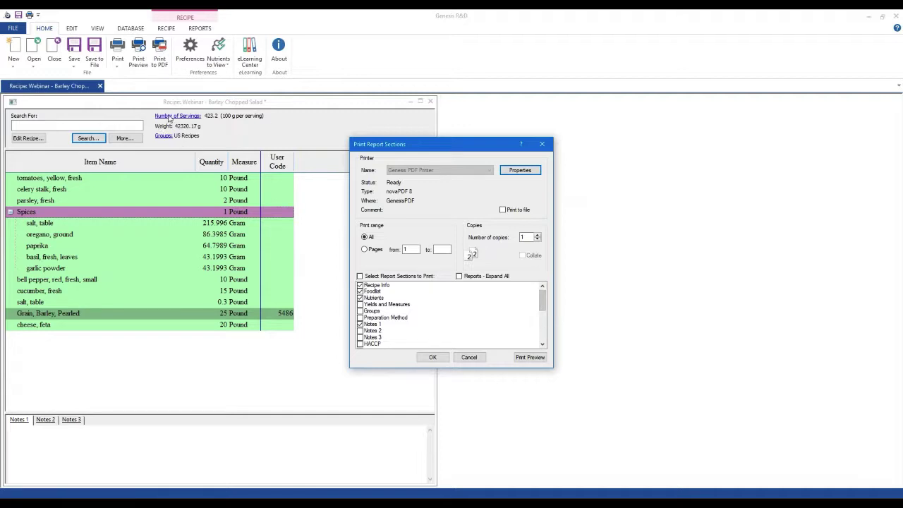
pyautogui.click(360, 297)
pyautogui.click(469, 357)
pyautogui.rightClick(321, 229)
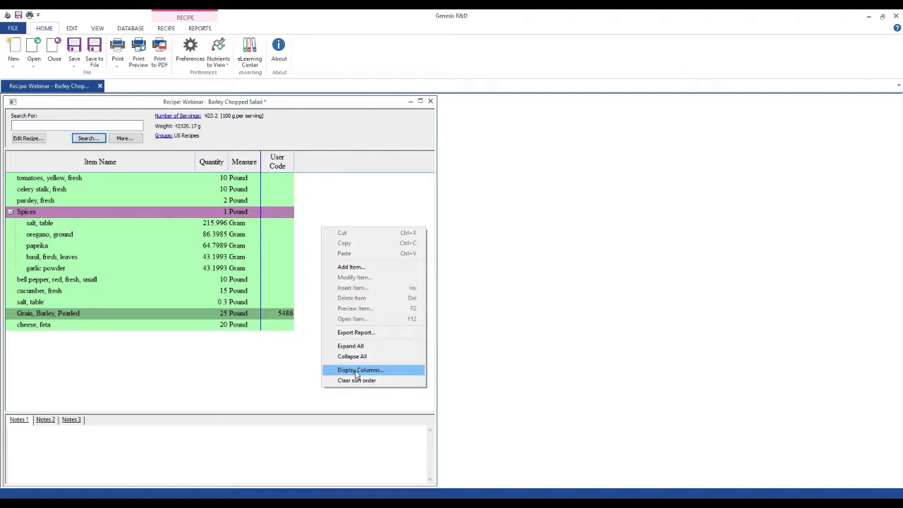
pyautogui.click(247, 364)
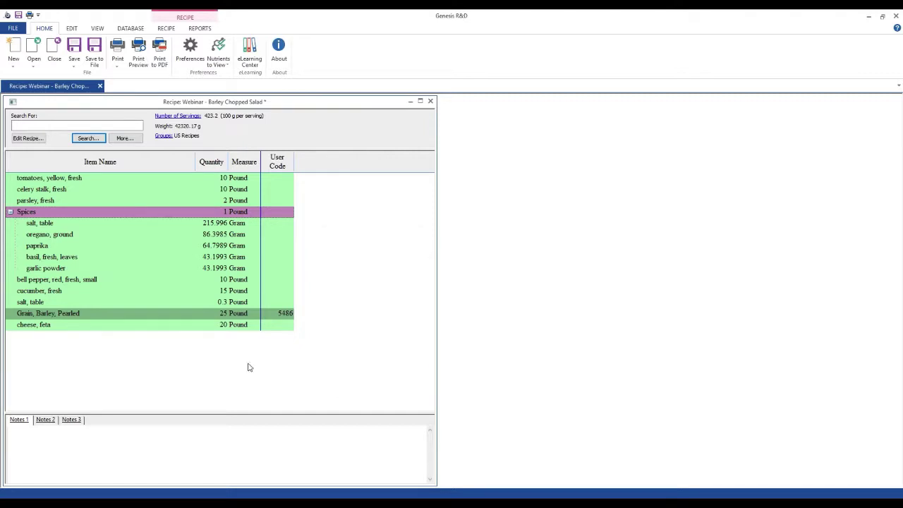
# Review the Foodlist Entry Columns preferences alongside the recipe's item list, then close the preferences without saving.
pyautogui.click(189, 53)
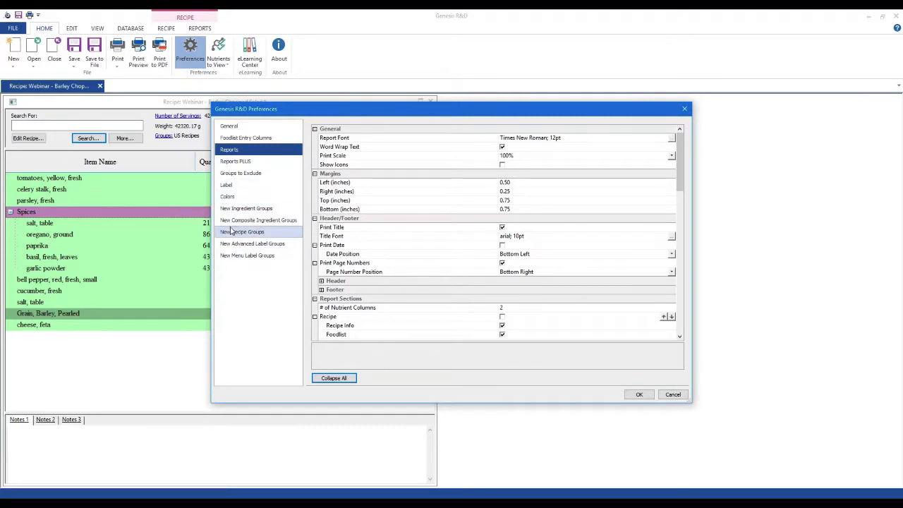
pyautogui.click(245, 142)
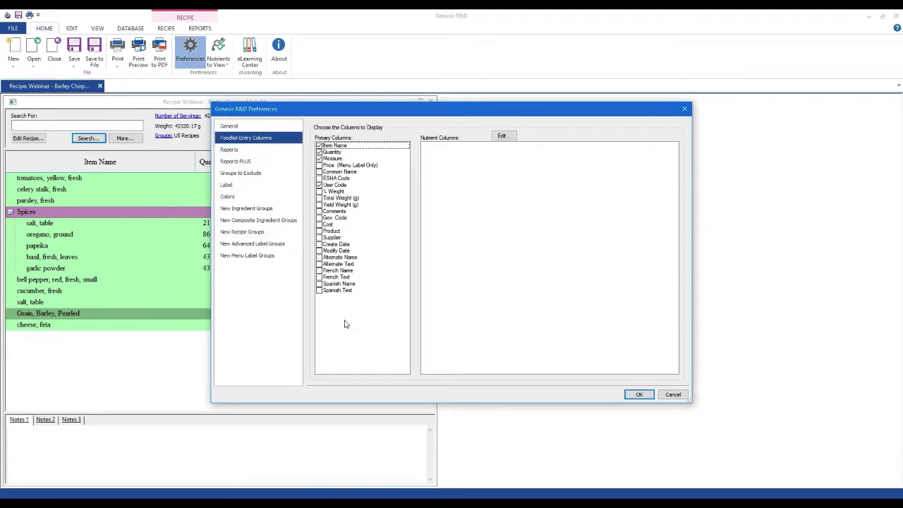
pyautogui.click(320, 182)
pyautogui.moveTo(360, 119); pyautogui.dragTo(506, 128)
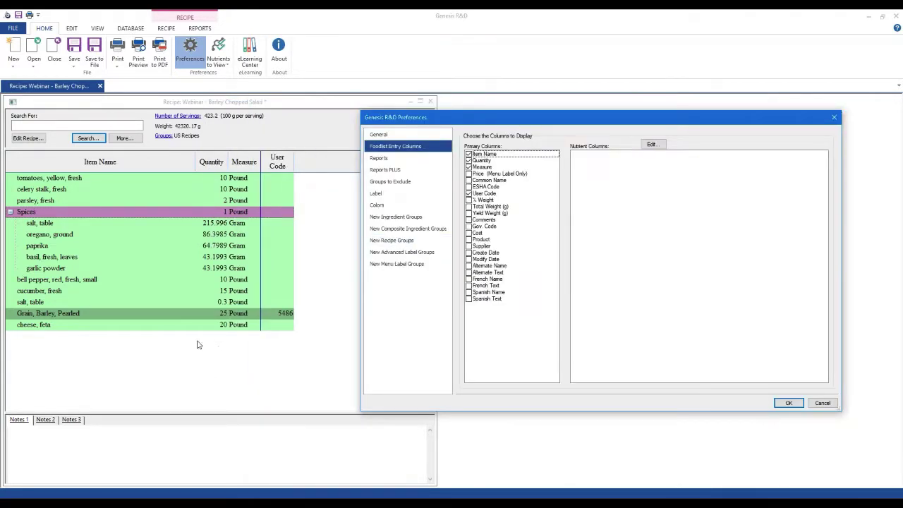
pyautogui.click(822, 402)
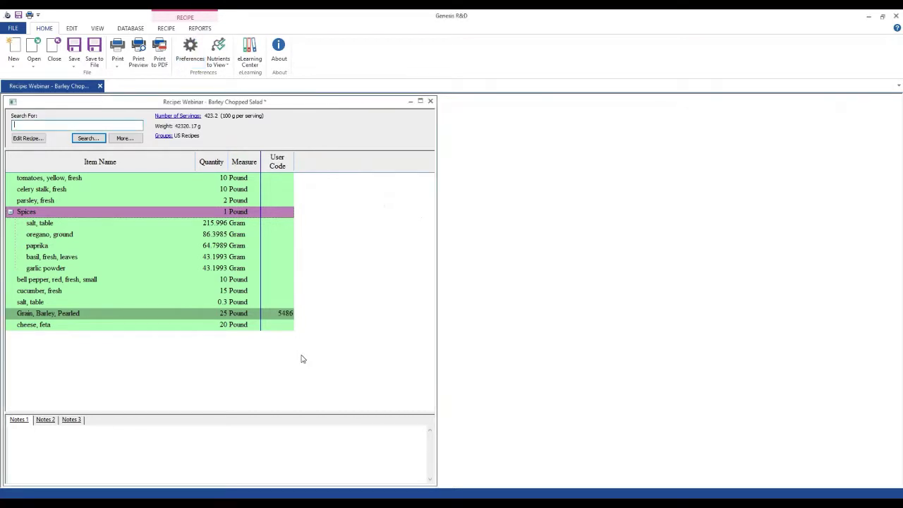
# Add the Cost column to the recipe's foodlist entry columns in the preferences.
pyautogui.click(190, 51)
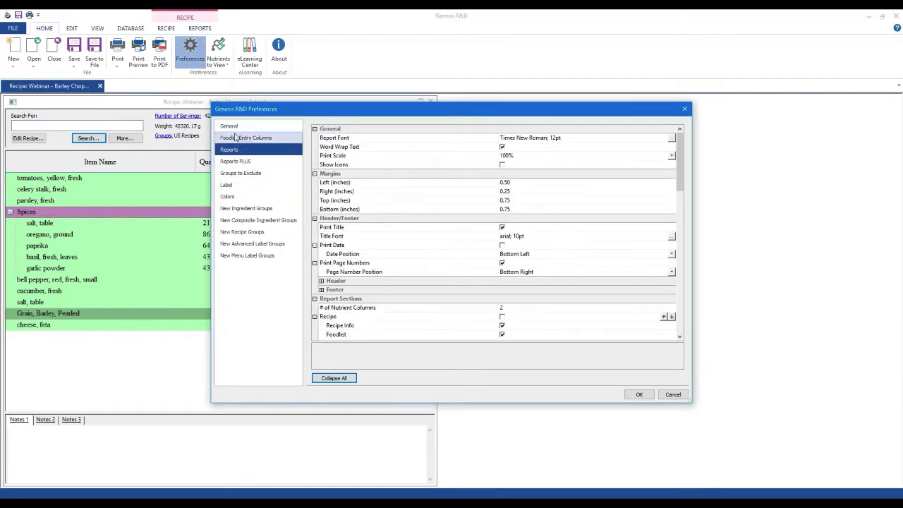
pyautogui.click(259, 138)
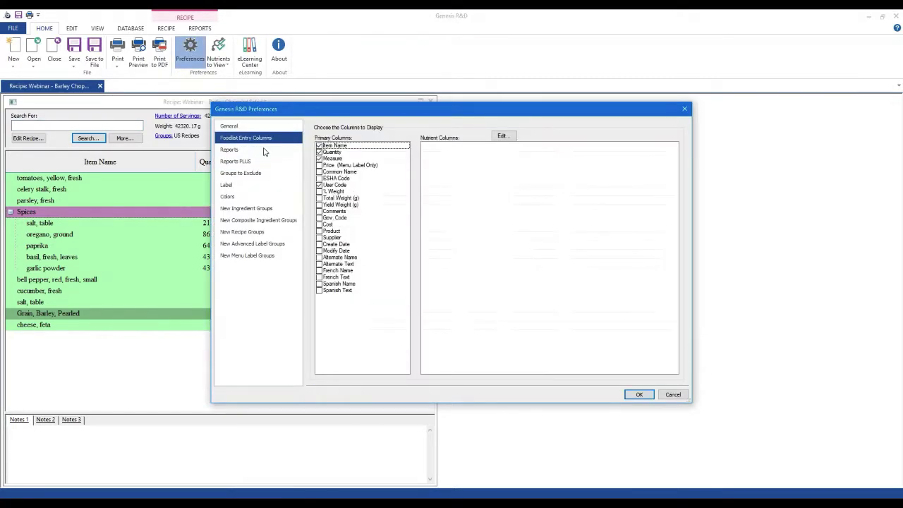
pyautogui.click(319, 225)
pyautogui.click(639, 394)
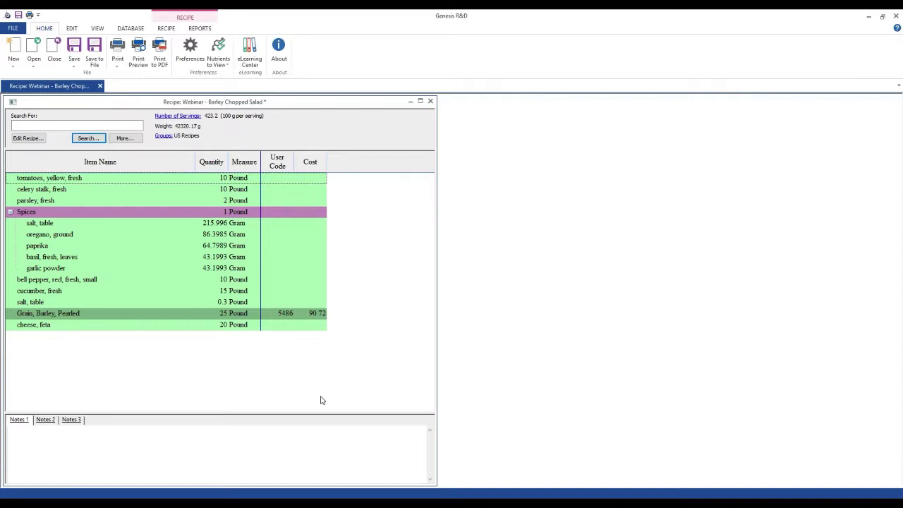
# Start printing the recipe to Recipe- Webinar - Barley Chopped Salad.pdf and look through the available report sections.
pyautogui.click(21, 30)
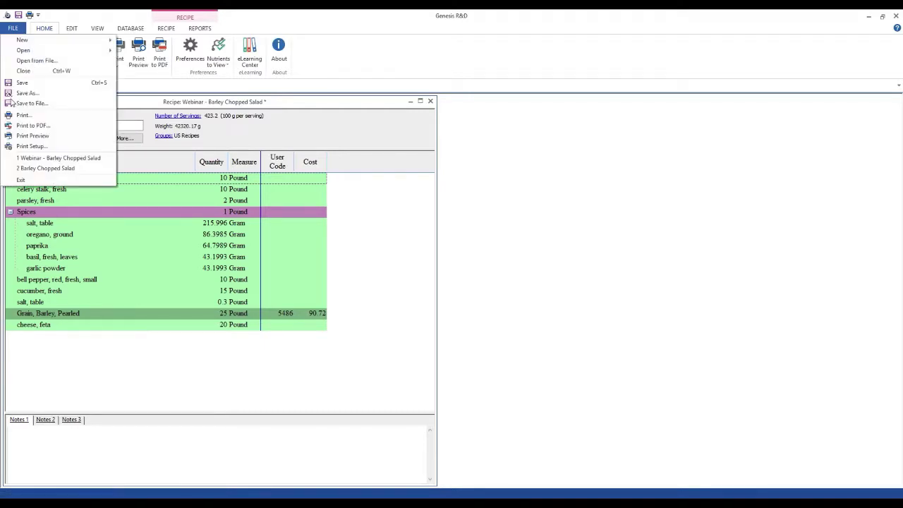
pyautogui.click(32, 124)
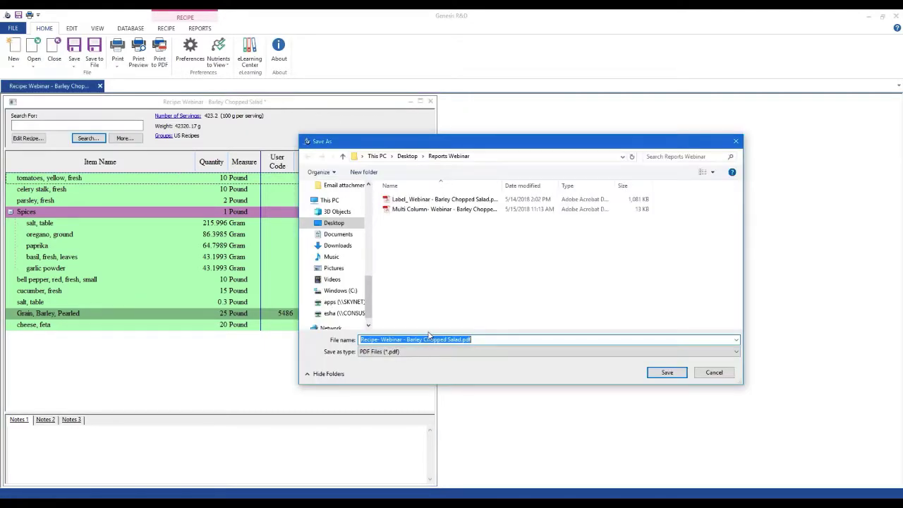
pyautogui.click(656, 374)
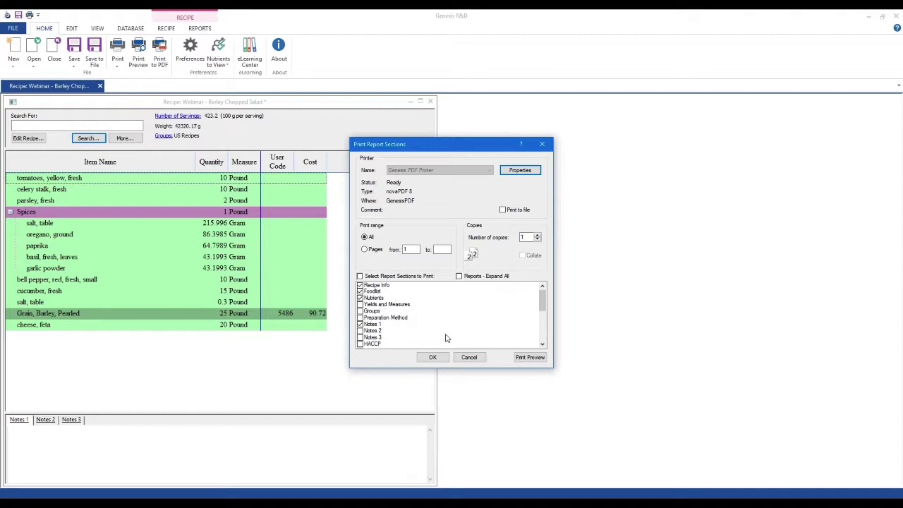
pyautogui.moveTo(543, 302); pyautogui.dragTo(540, 320)
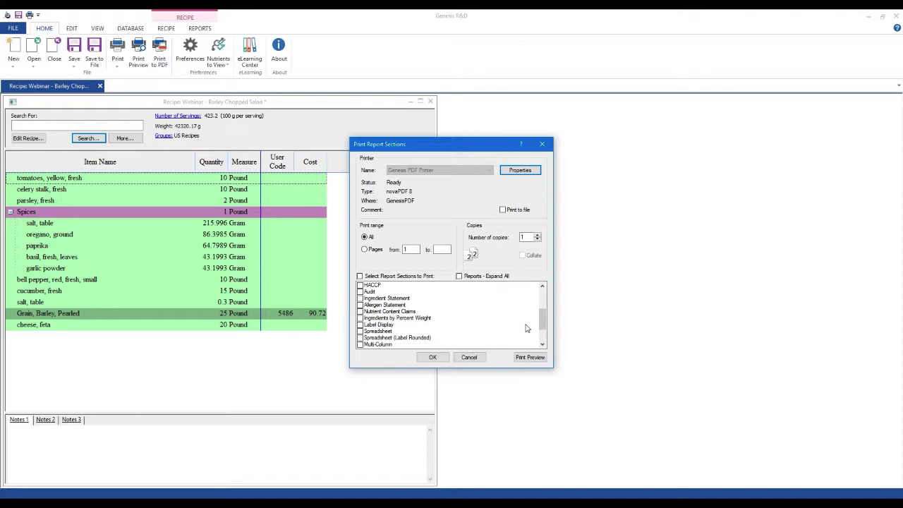
pyautogui.moveTo(542, 319); pyautogui.dragTo(539, 334)
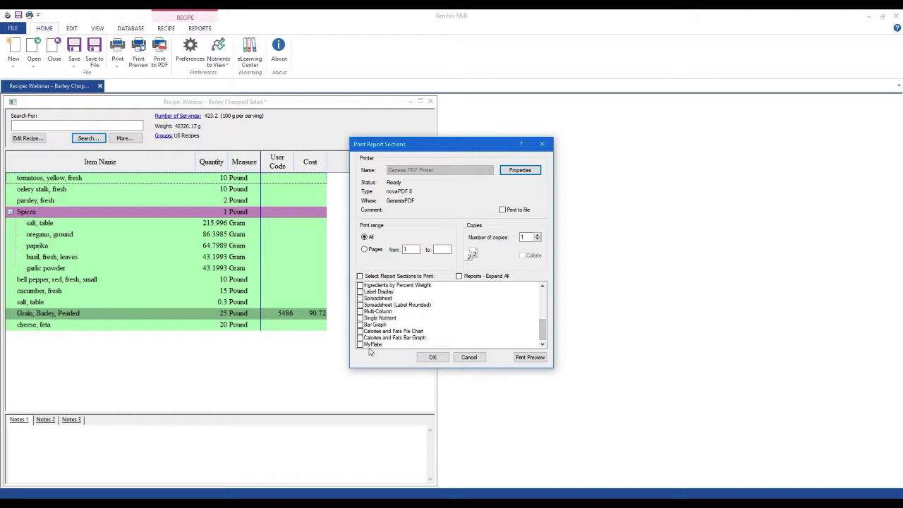
pyautogui.scroll(5, 542, 289)
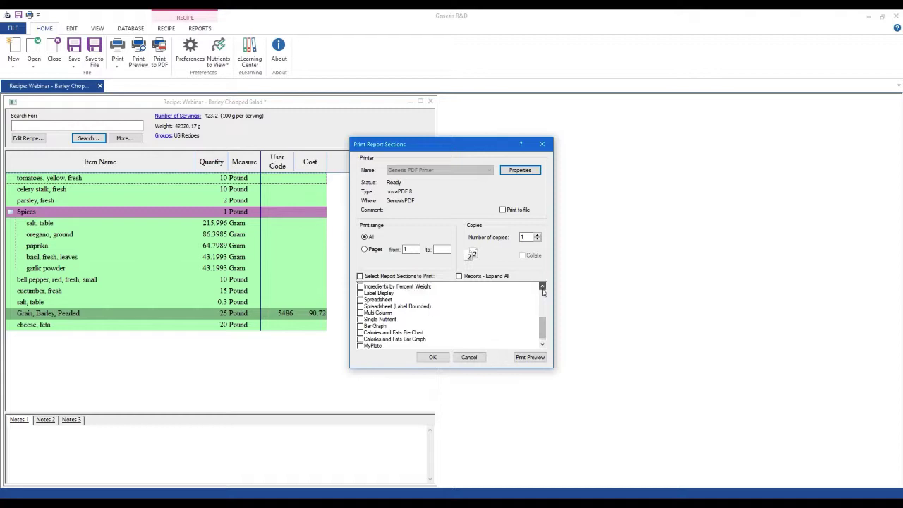
pyautogui.scroll(4, 542, 289)
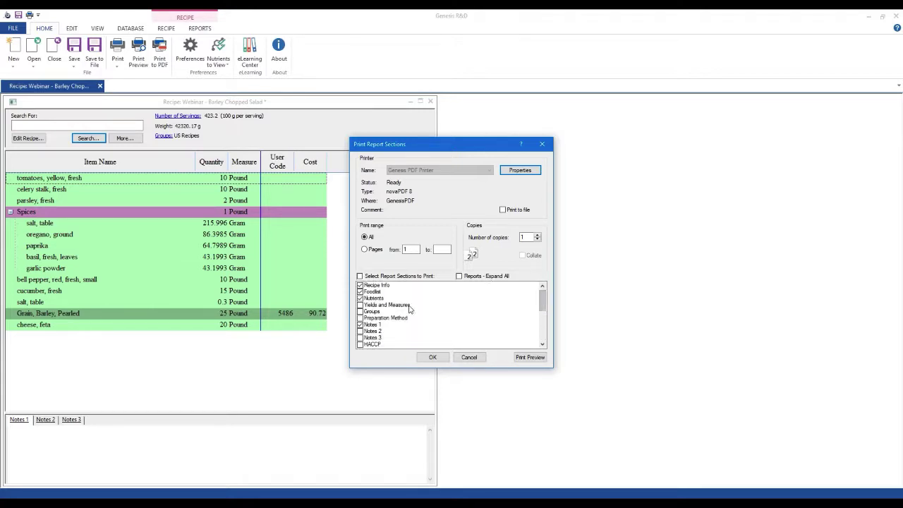
# Include the Ingredient Statement and Label Display sections in the printout and open its print preview.
pyautogui.click(542, 344)
pyautogui.moveTo(542, 344); pyautogui.dragTo(543, 344)
pyautogui.click(361, 311)
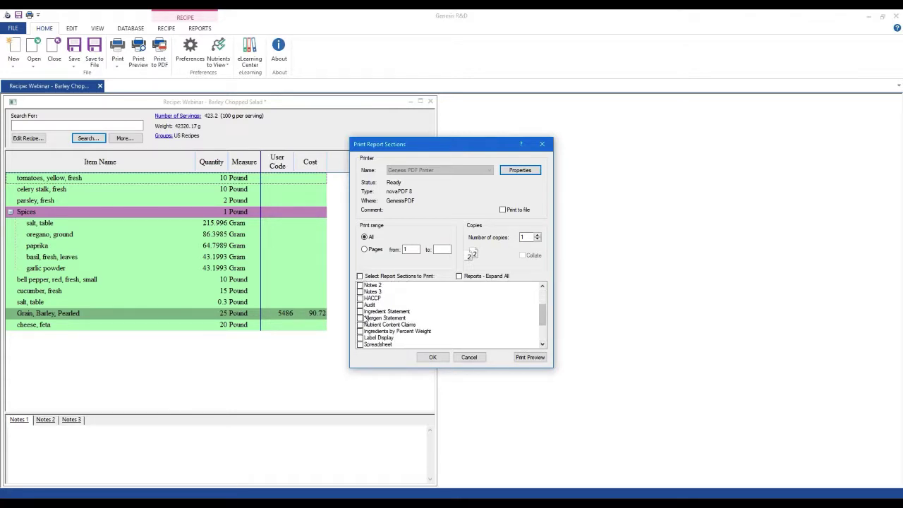
pyautogui.click(360, 338)
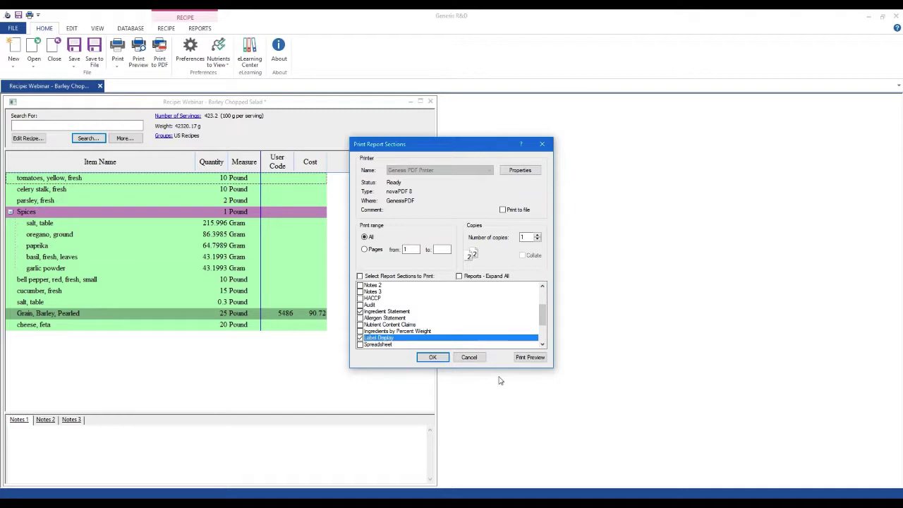
pyautogui.click(530, 357)
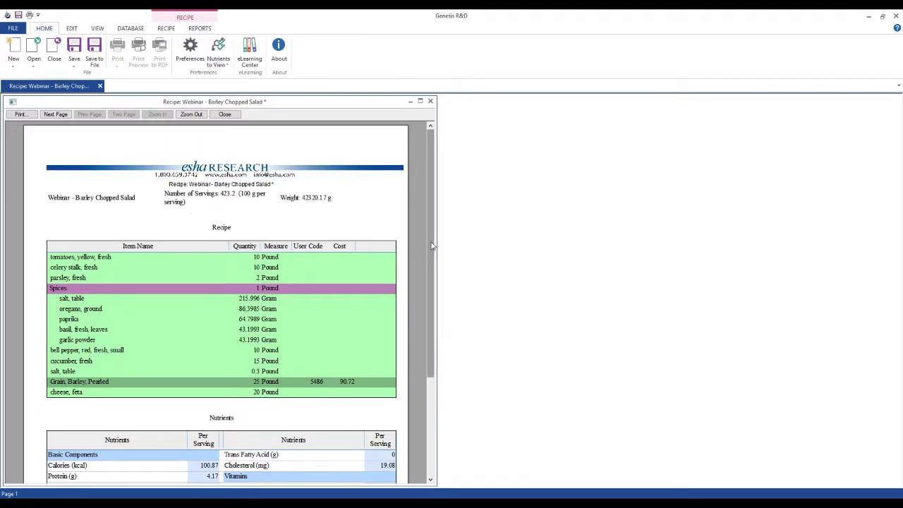
# Examine the recipe, nutrients, ingredient statement and label pages in the print preview, then close it.
pyautogui.scroll(-3, 414, 257)
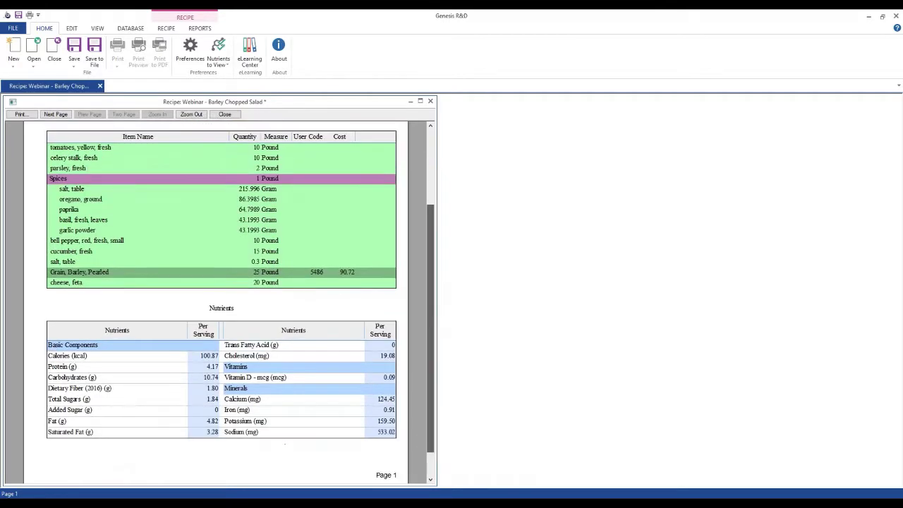
pyautogui.click(63, 114)
pyautogui.click(433, 153)
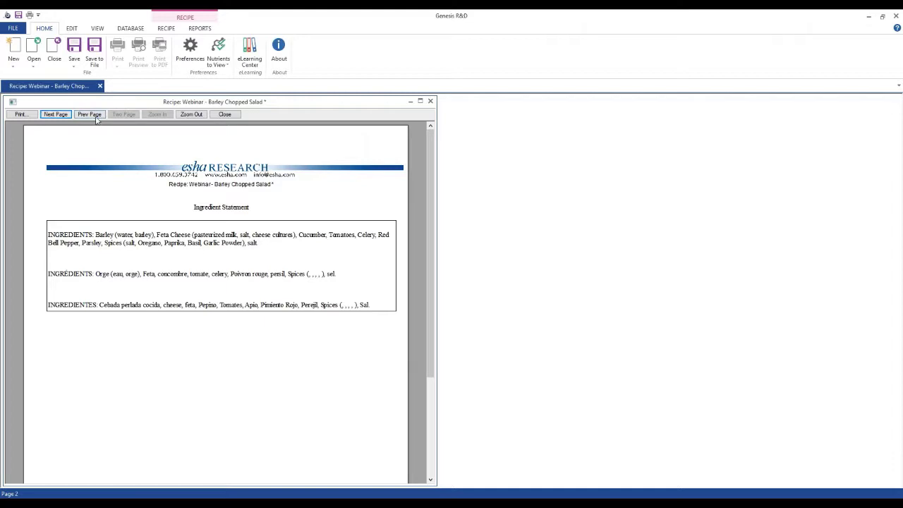
pyautogui.click(56, 115)
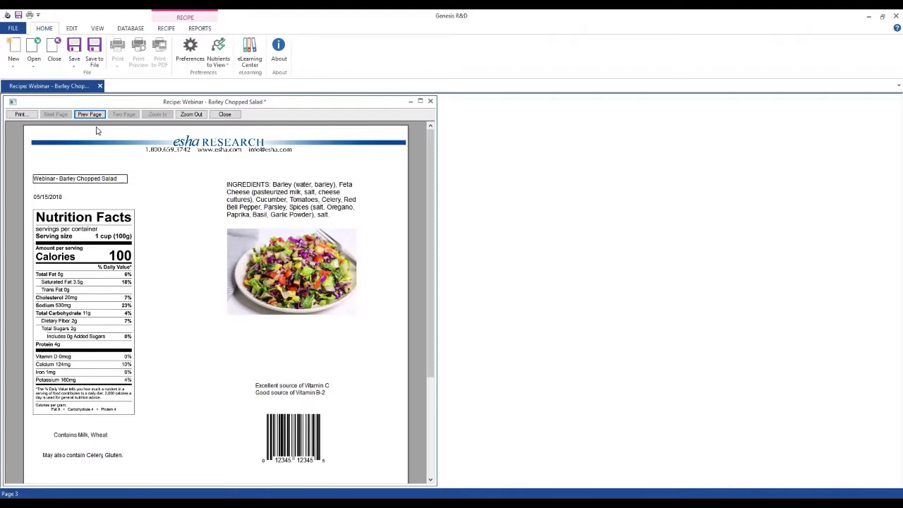
pyautogui.click(224, 115)
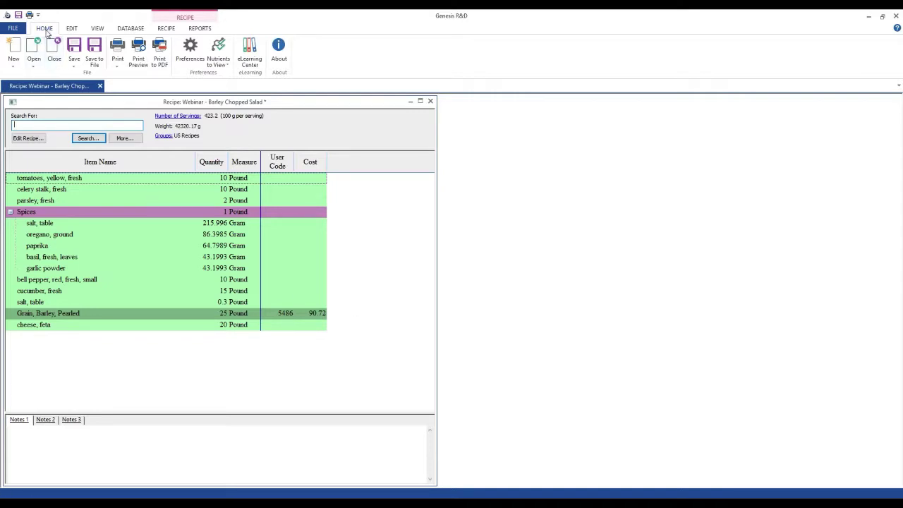
# Open the ESHA eLearning Center website, enlarge the browser window and look over the media types, products and listed resources.
pyautogui.click(250, 62)
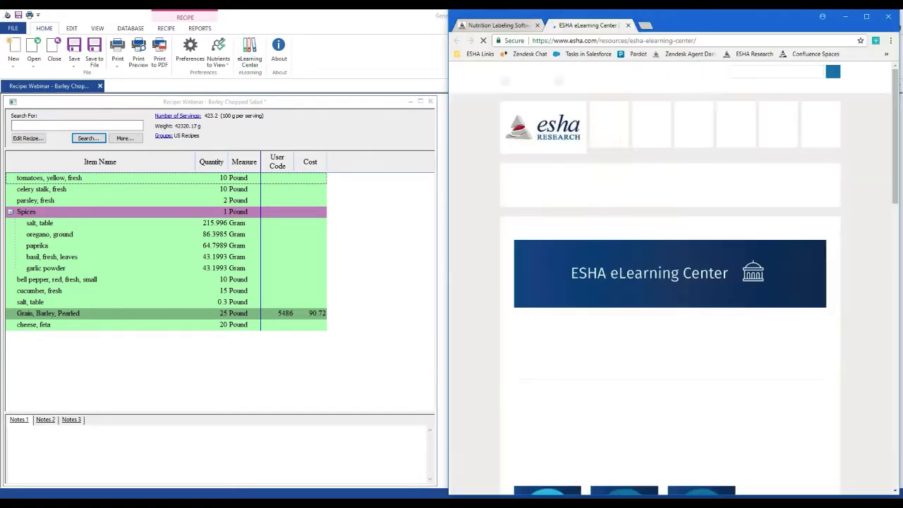
pyautogui.click(866, 18)
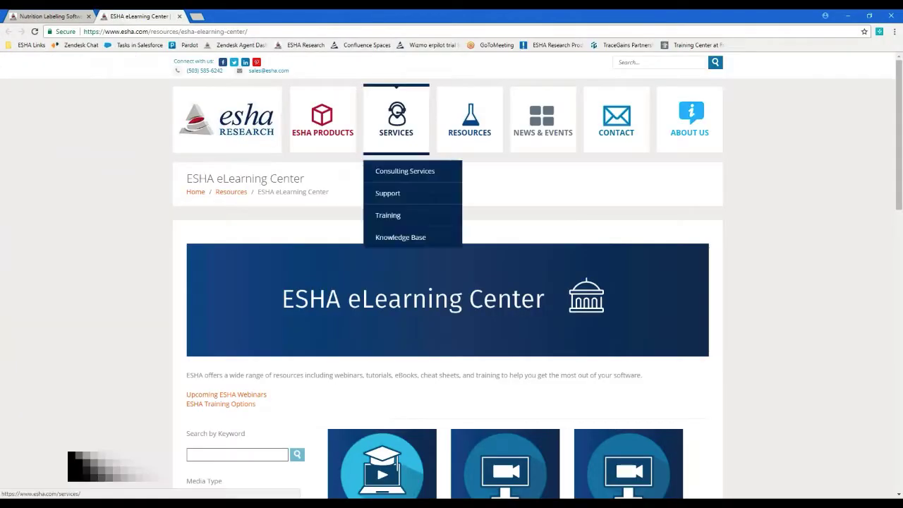
pyautogui.scroll(-1, 168, 252)
pyautogui.scroll(-3, 166, 251)
pyautogui.scroll(-1, 163, 244)
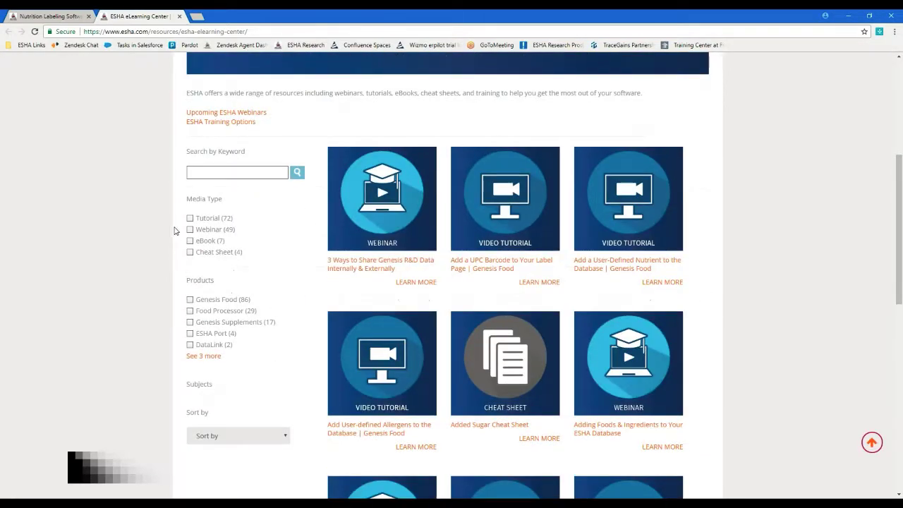
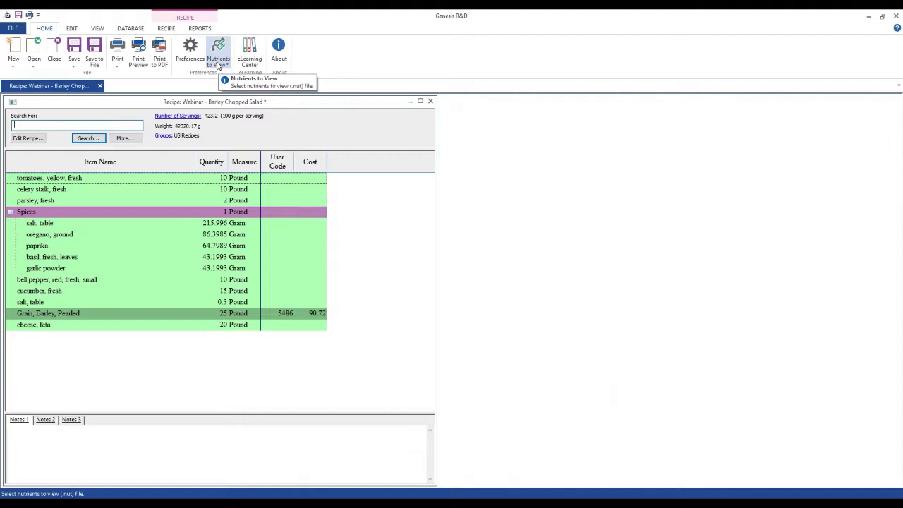
# Open the recipe's Multi-Column report and set its nutrients to view to us_label 2016-all.
pyautogui.click(200, 28)
pyautogui.click(126, 51)
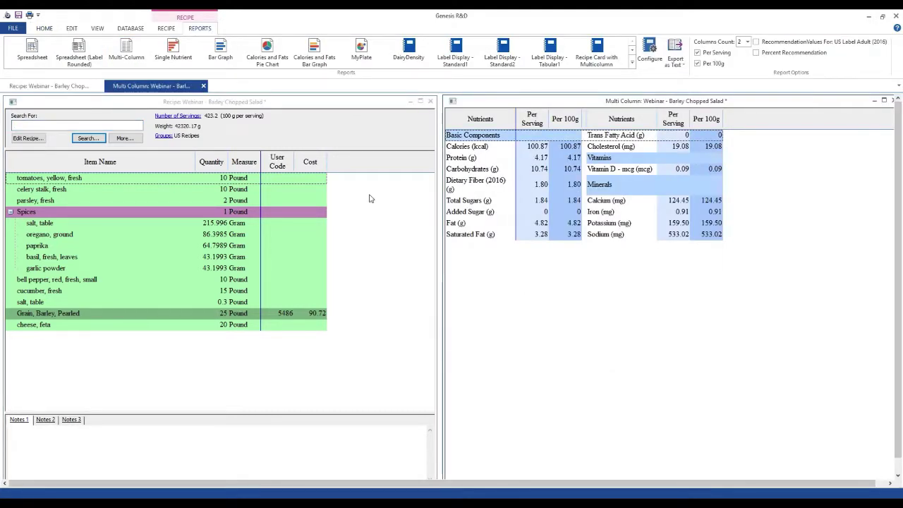
pyautogui.click(45, 30)
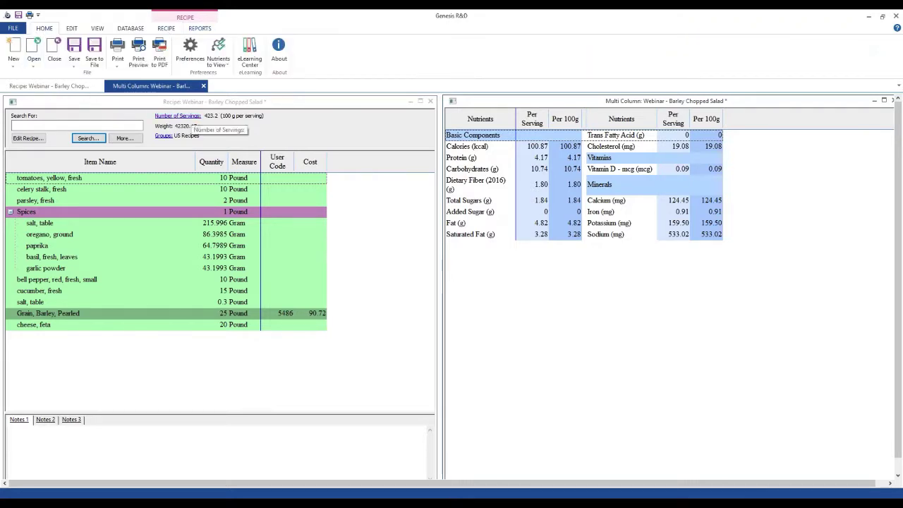
pyautogui.click(218, 64)
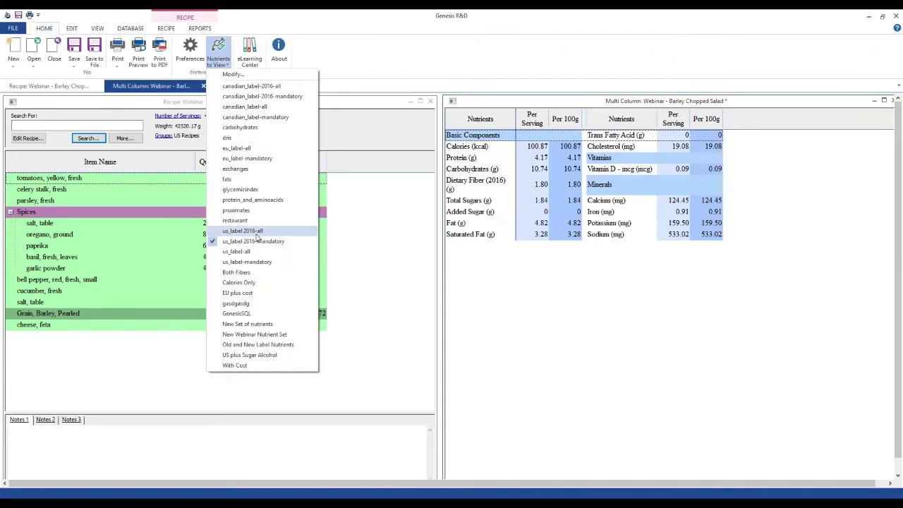
pyautogui.click(263, 231)
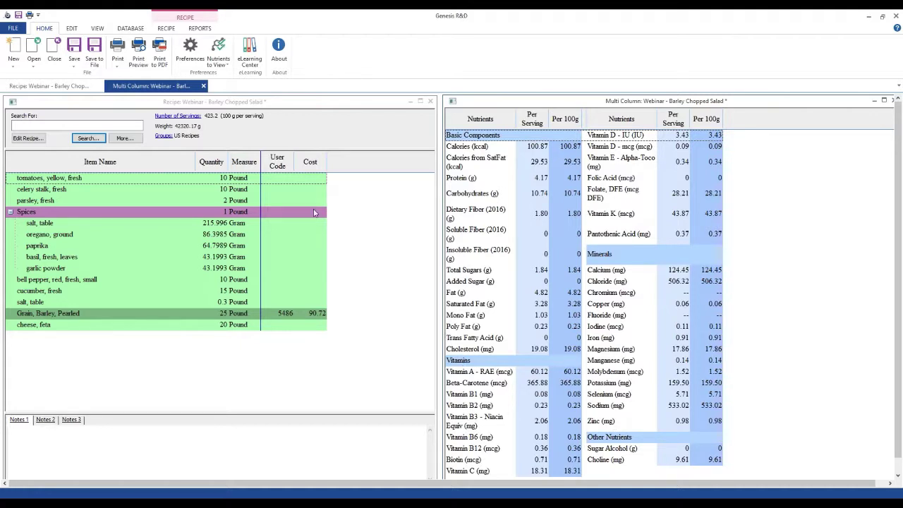
# Switch the nutrients to view to the With Cost set and select the Cost row in the Multi-Column report.
pyautogui.click(218, 59)
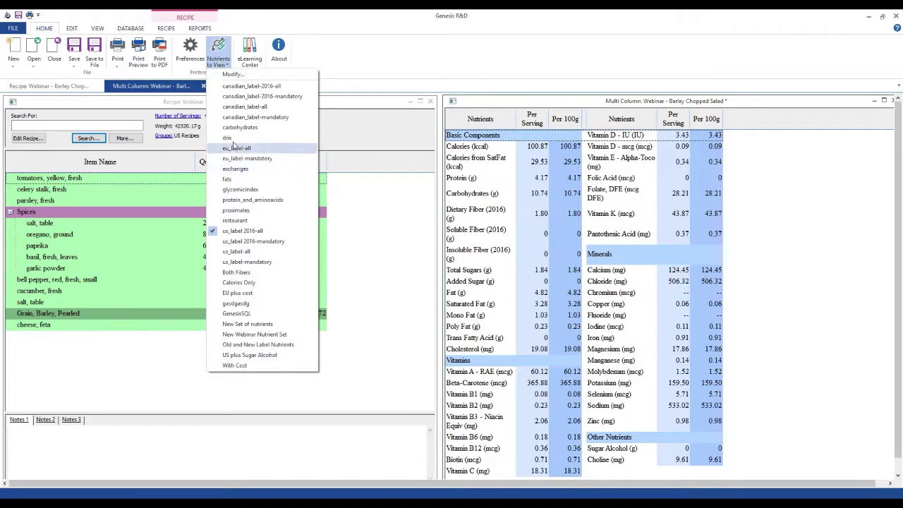
pyautogui.click(234, 365)
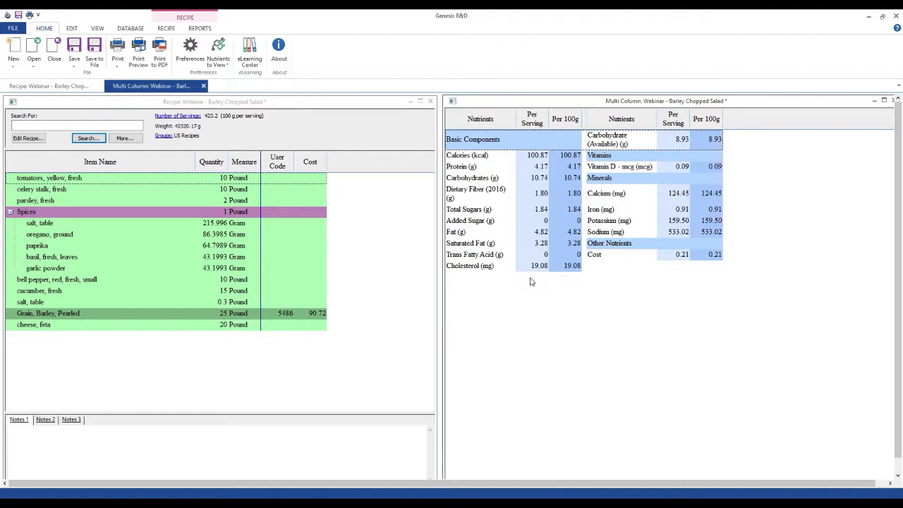
pyautogui.click(601, 256)
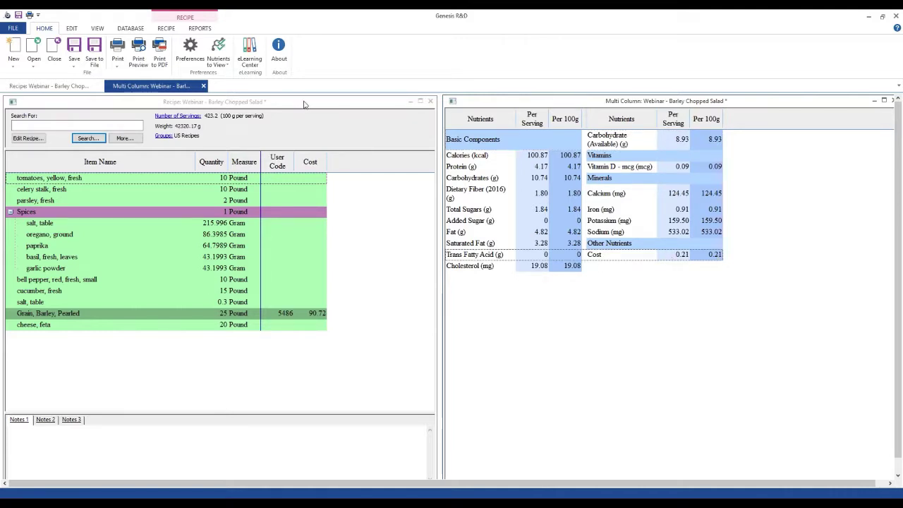
# Examine the available and selected nutrients of the With Cost nutrient set, then leave the set without editing it.
pyautogui.click(218, 53)
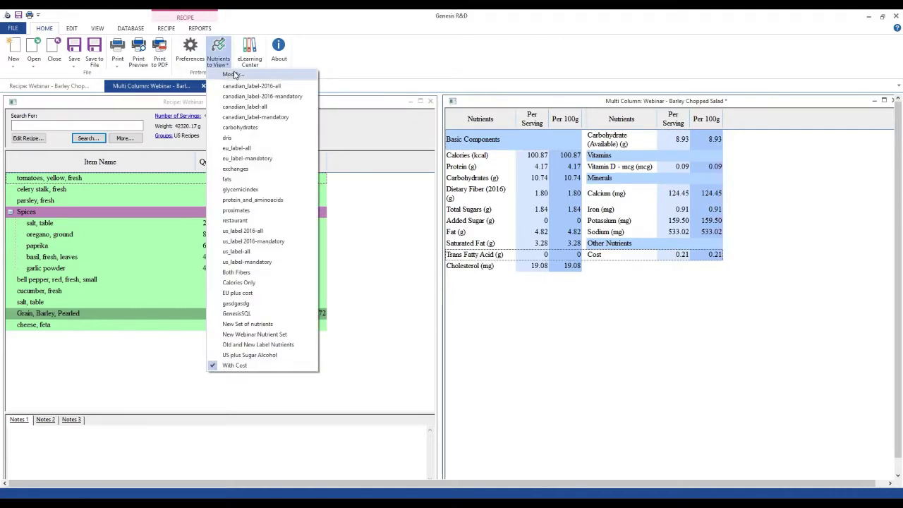
pyautogui.click(234, 75)
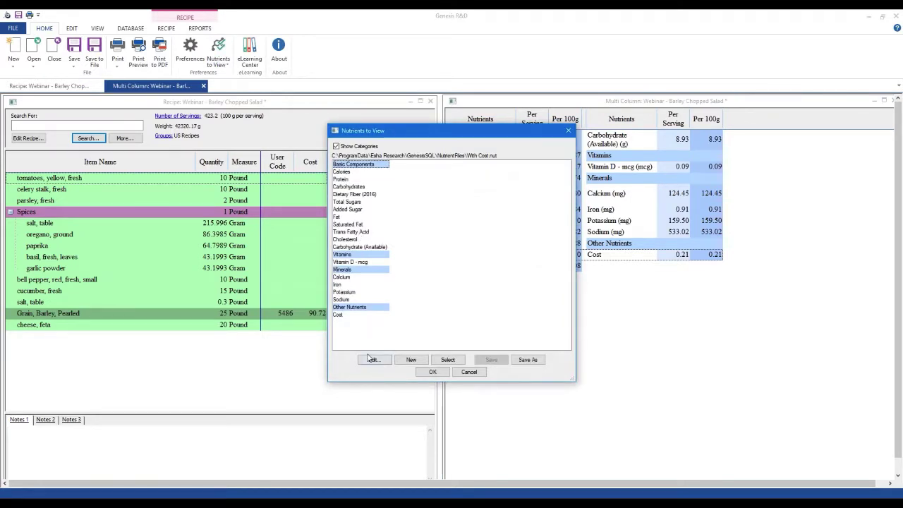
pyautogui.click(372, 360)
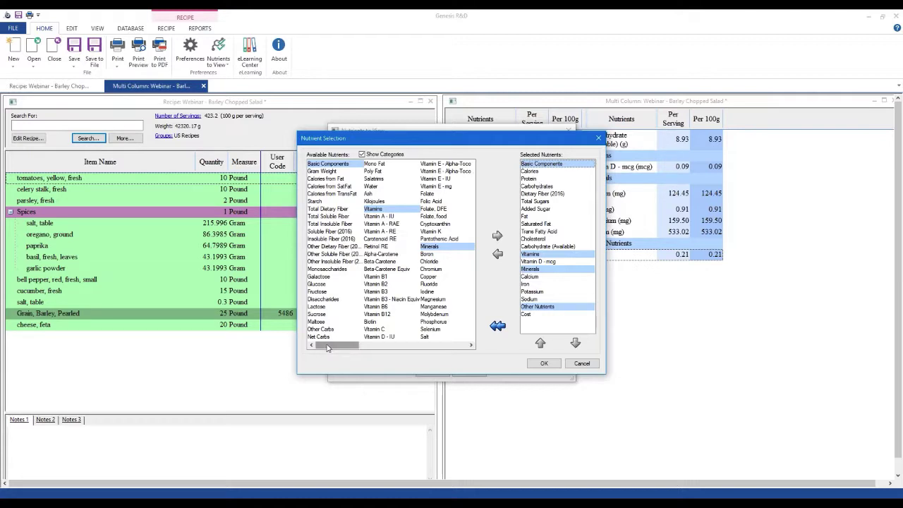
pyautogui.moveTo(329, 344)
pyautogui.mouseDown()
pyautogui.moveTo(407, 345)
pyautogui.moveTo(443, 334)
pyautogui.moveTo(326, 342)
pyautogui.mouseUp()
pyautogui.click(533, 360)
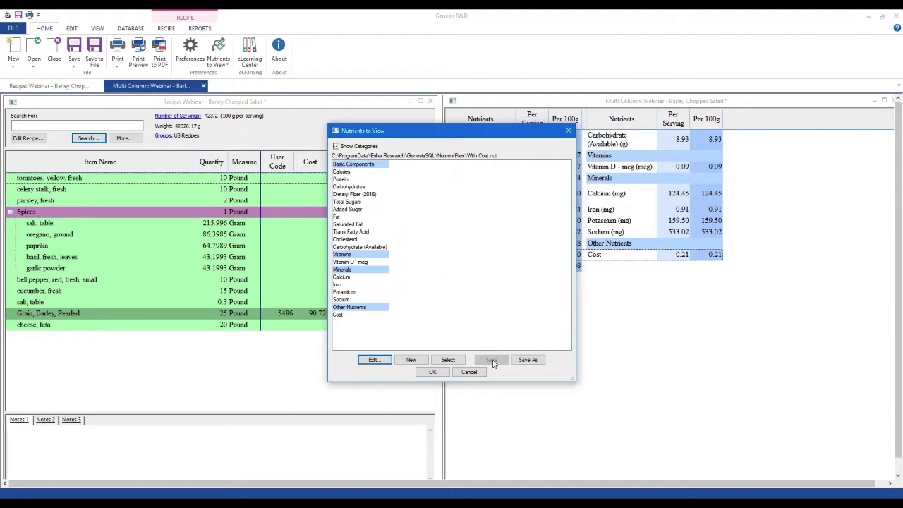
pyautogui.click(469, 372)
# Switch the nutrients to view to us_label 2016-mandatory and add Water, Ash and Cost to its selected nutrients.
pyautogui.click(218, 53)
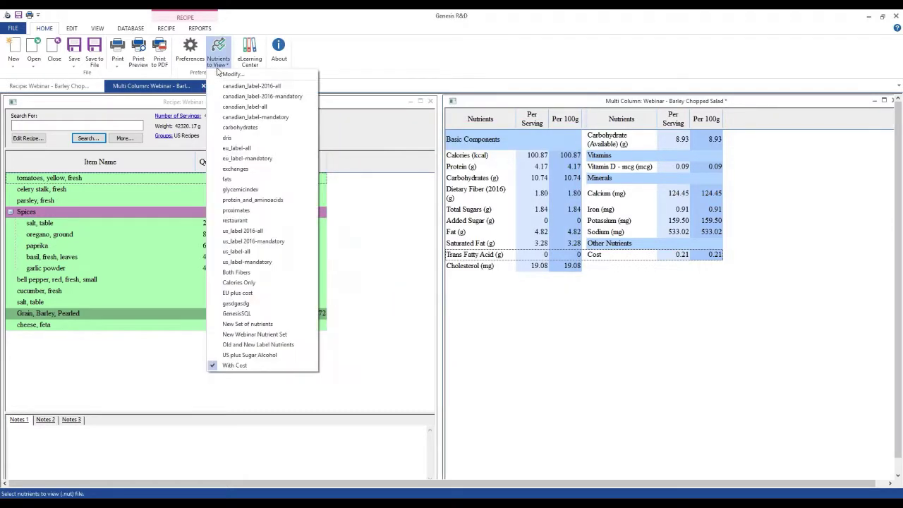
pyautogui.click(252, 243)
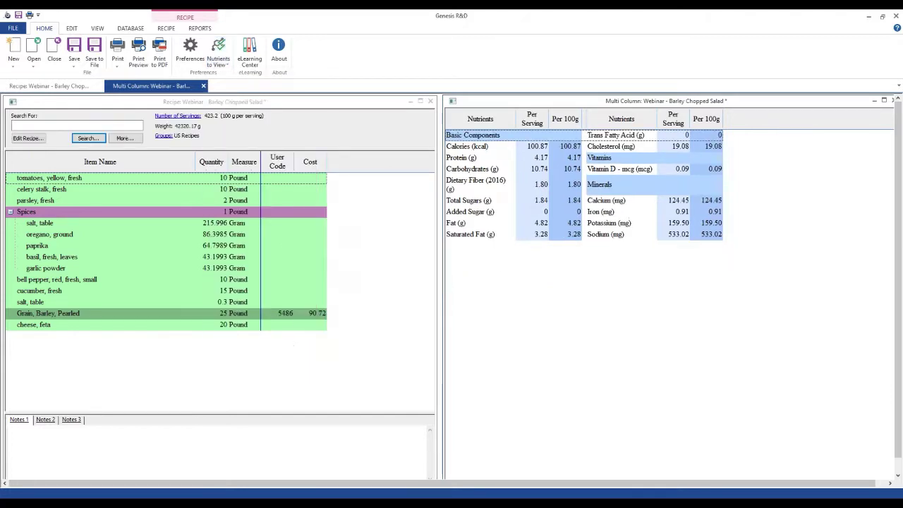
pyautogui.click(218, 59)
pyautogui.click(222, 74)
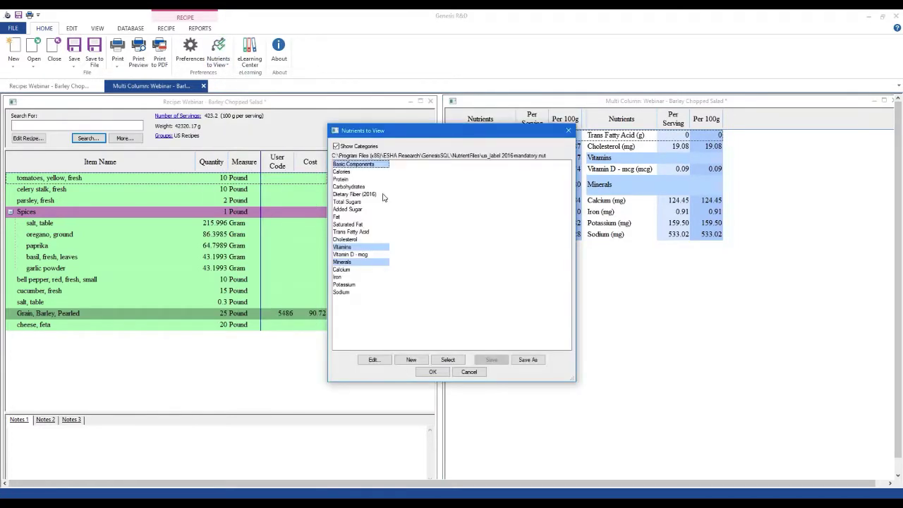
pyautogui.click(374, 360)
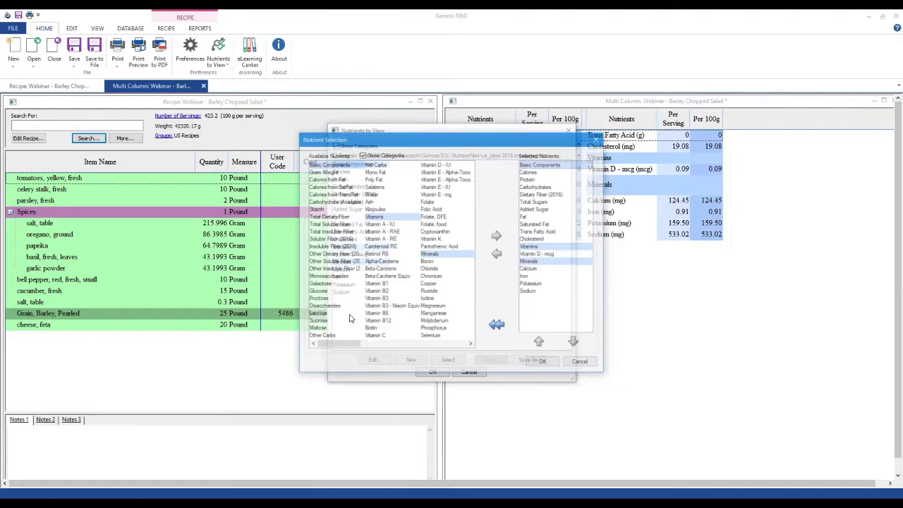
pyautogui.doubleClick(374, 193)
pyautogui.doubleClick(373, 193)
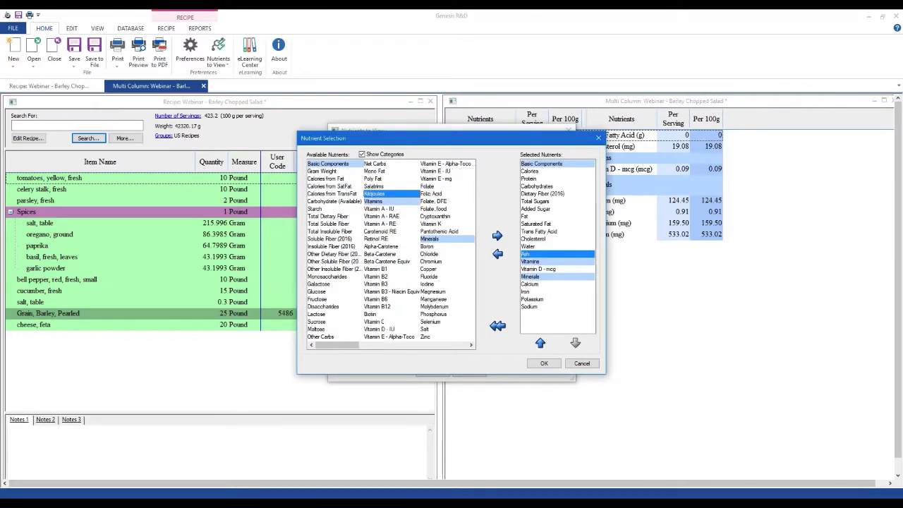
pyautogui.moveTo(344, 344); pyautogui.dragTo(434, 340)
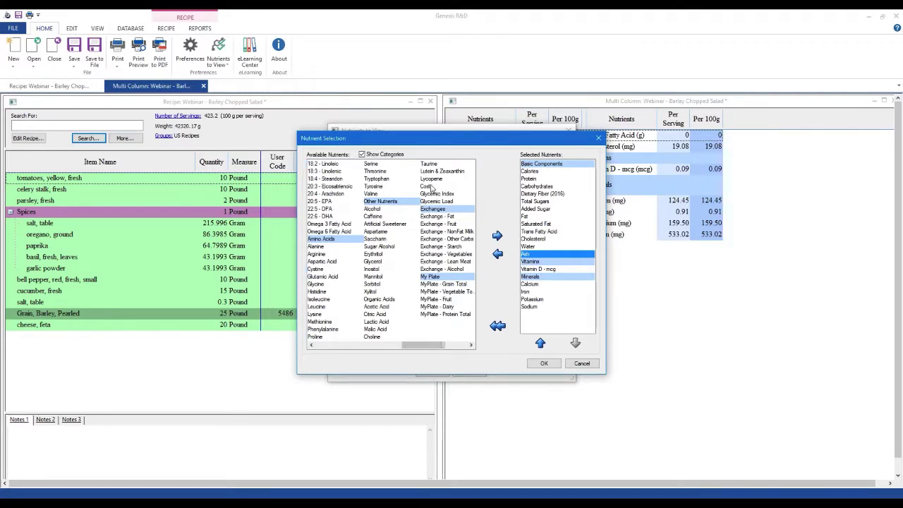
pyautogui.click(497, 236)
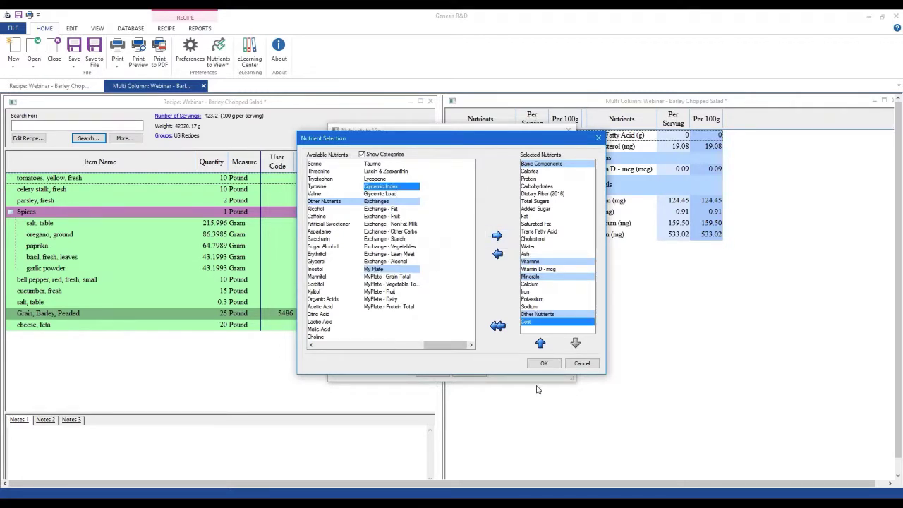
pyautogui.click(543, 364)
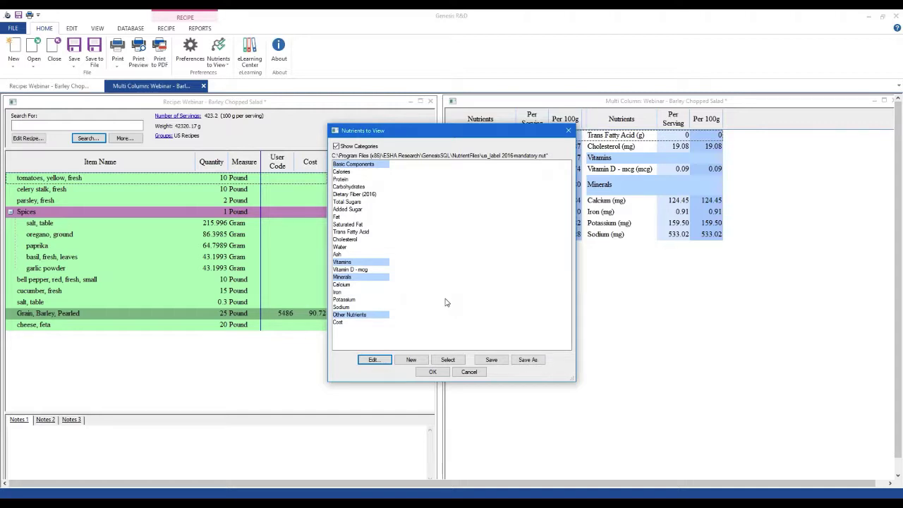
# Save the nutrient set as "2016 US with Ash, Water, and Cost", apply it and check it in the list of nutrient sets.
pyautogui.click(525, 359)
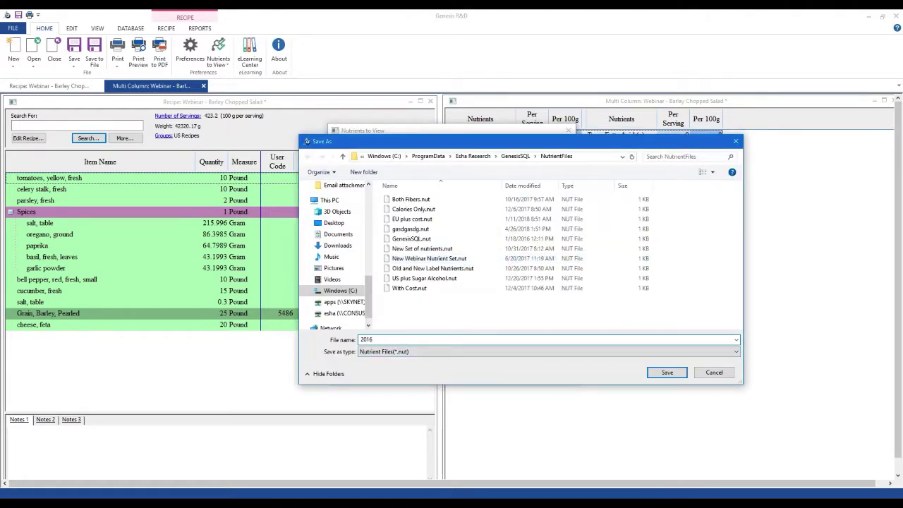
pyautogui.write('2016 US with Ash, Water, and Cost')
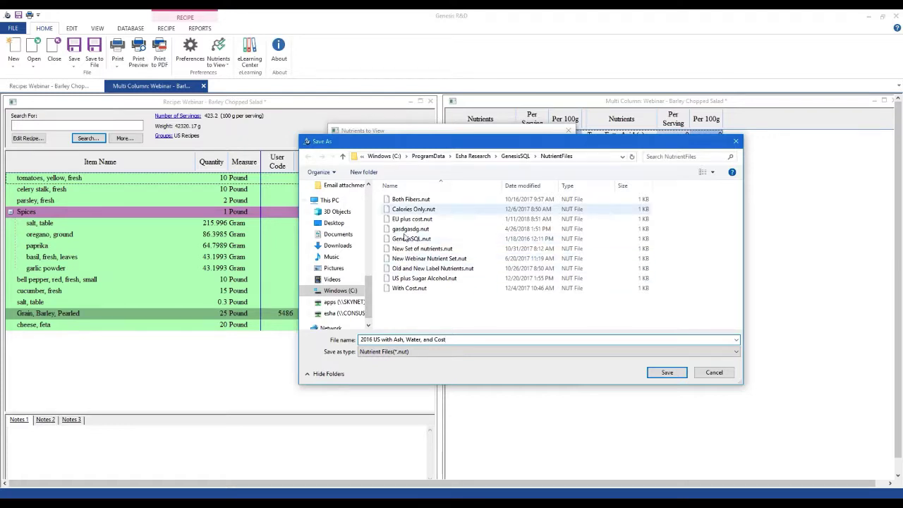
pyautogui.click(667, 372)
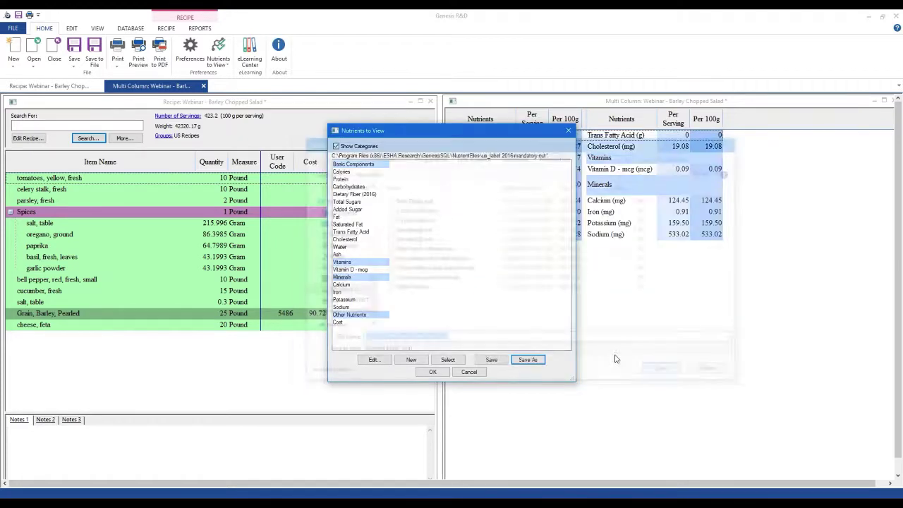
pyautogui.click(432, 371)
pyautogui.click(224, 65)
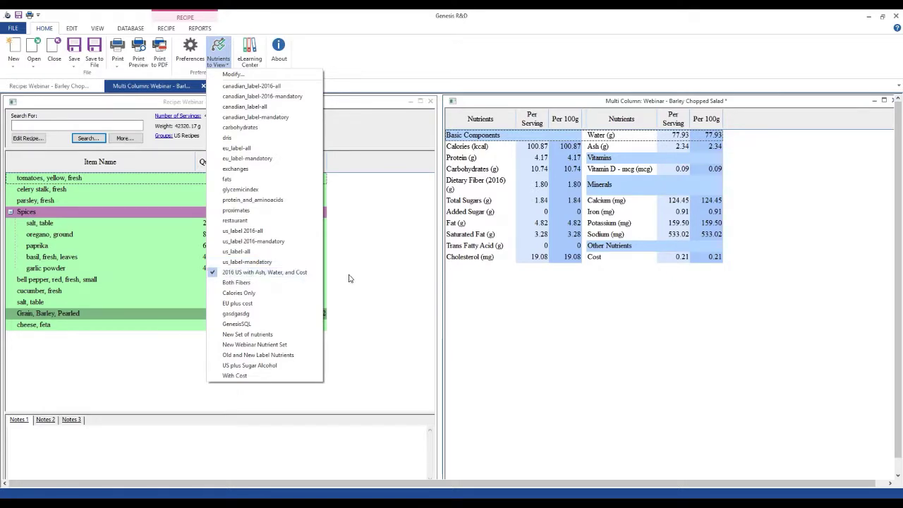
pyautogui.click(603, 345)
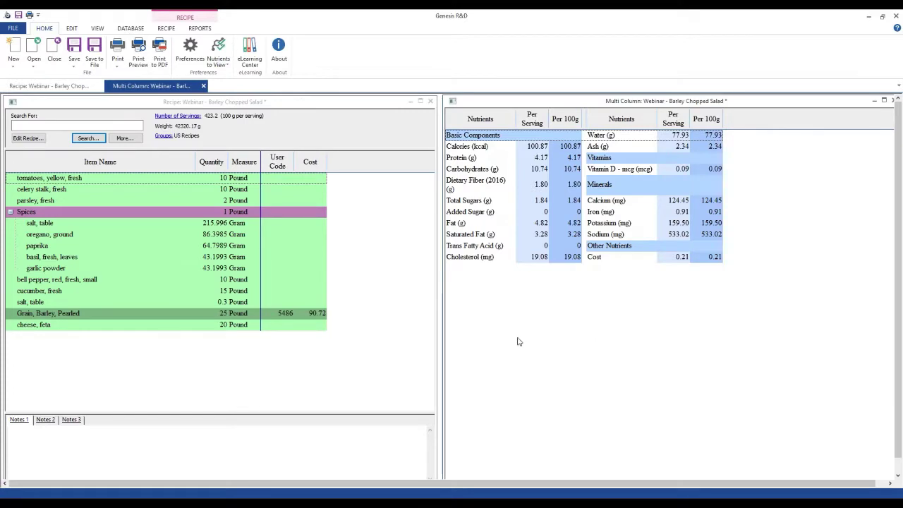
# Move the recipe's Multi-Column report window and close it.
pyautogui.moveTo(289, 497)
pyautogui.click(342, 465)
pyautogui.moveTo(658, 102); pyautogui.dragTo(543, 123)
pyautogui.click(785, 117)
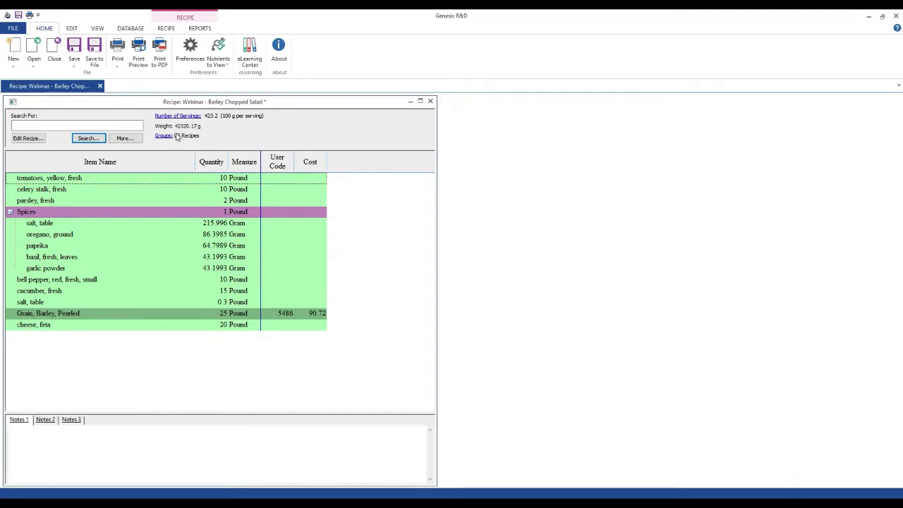
# Set the Display Weight to Ounce-weight in the general preferences and apply it to the recipe.
pyautogui.click(189, 62)
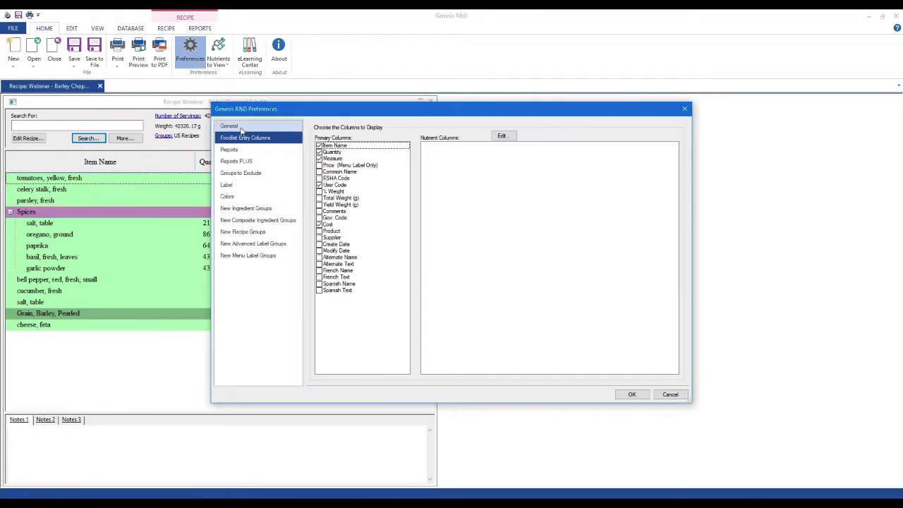
pyautogui.click(241, 127)
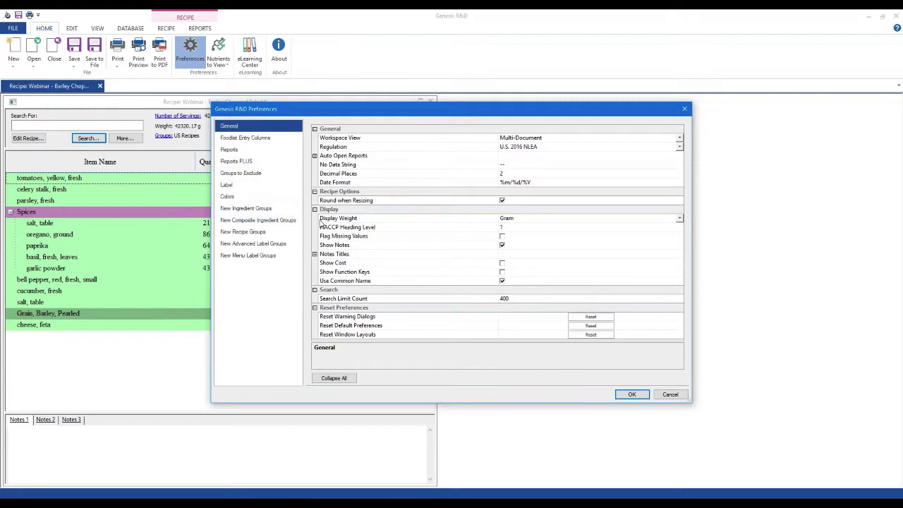
pyautogui.click(345, 220)
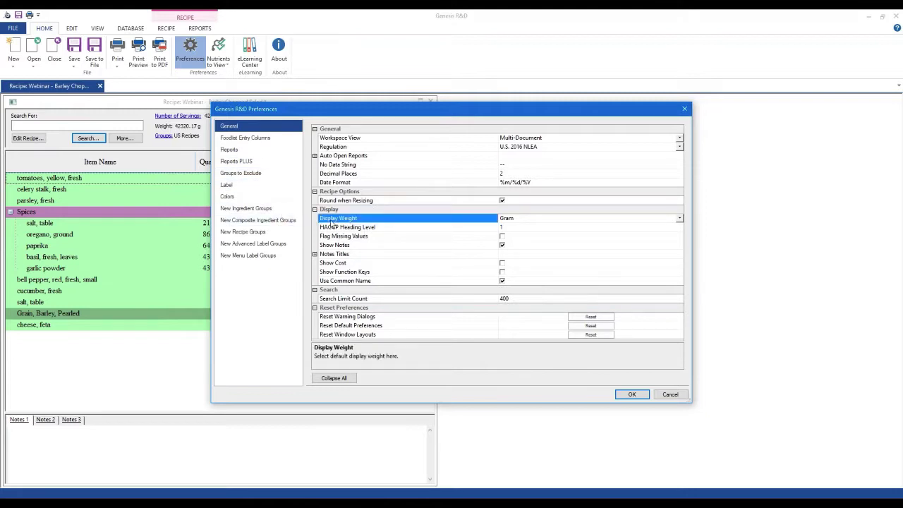
pyautogui.click(531, 219)
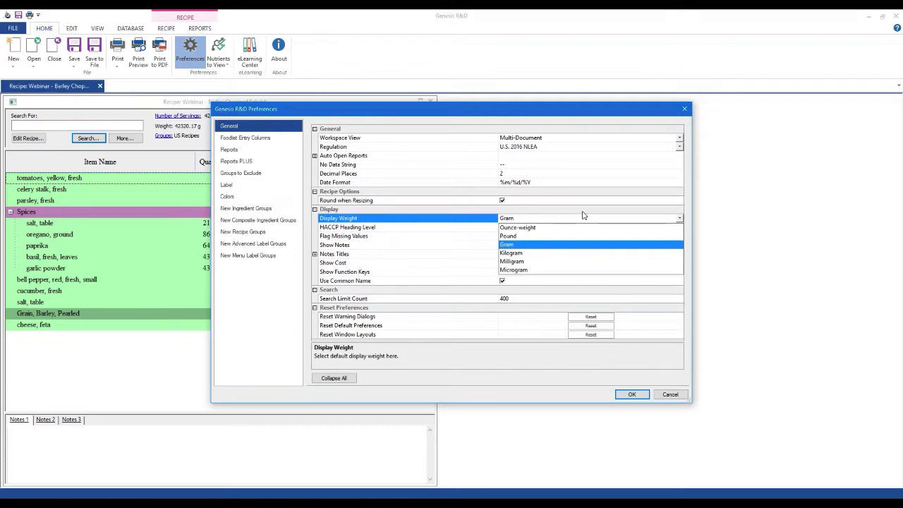
pyautogui.click(513, 227)
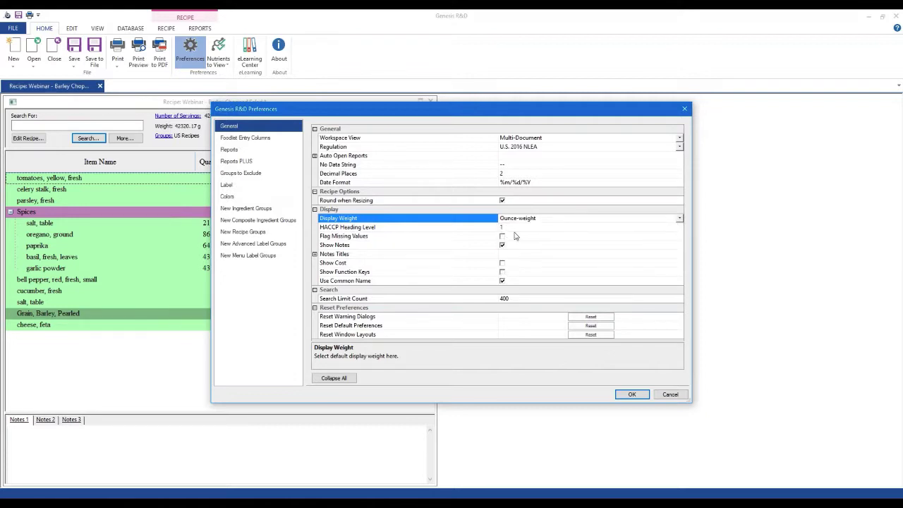
pyautogui.click(631, 394)
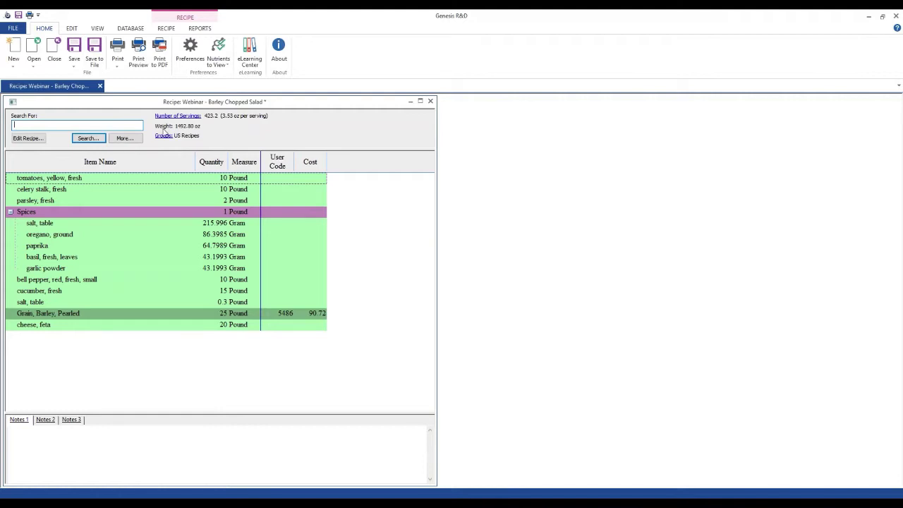
# Review the Display Weight preference without changing it, then switch to the presentation's Questions and contact slide.
pyautogui.click(190, 50)
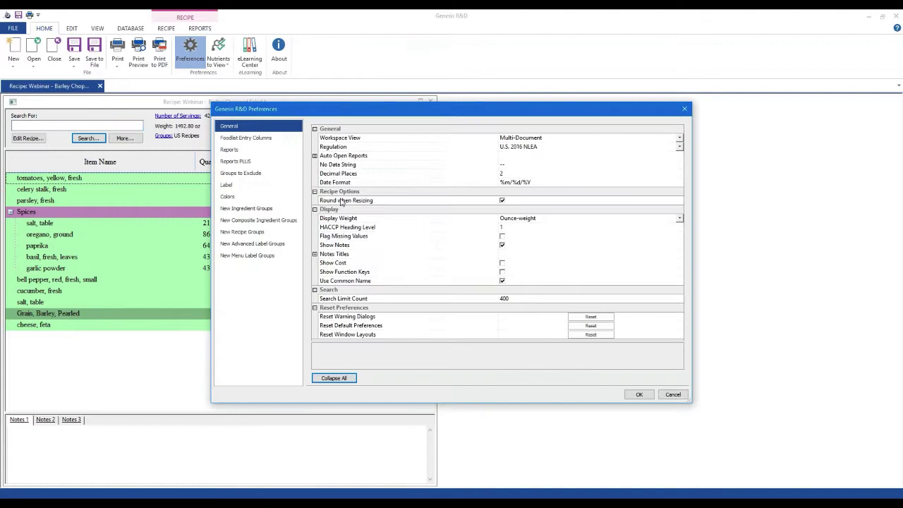
pyautogui.click(345, 220)
pyautogui.click(673, 394)
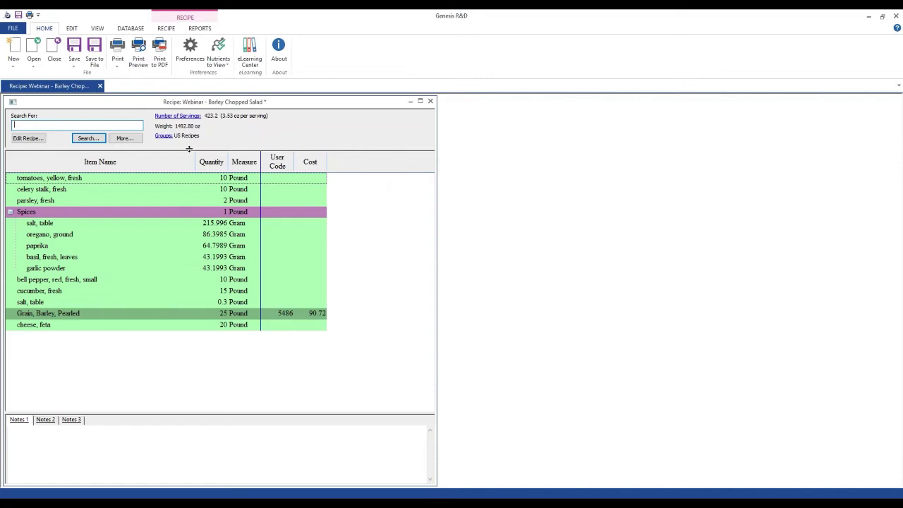
pyautogui.click(331, 466)
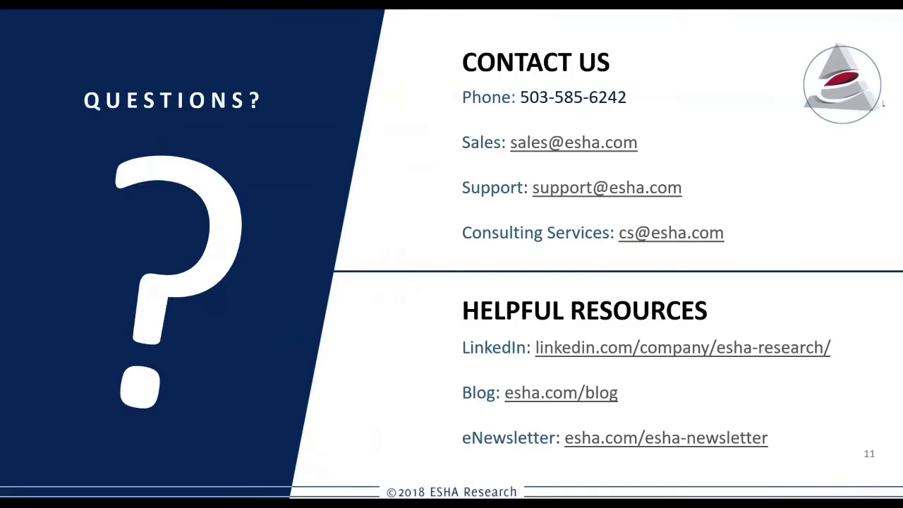